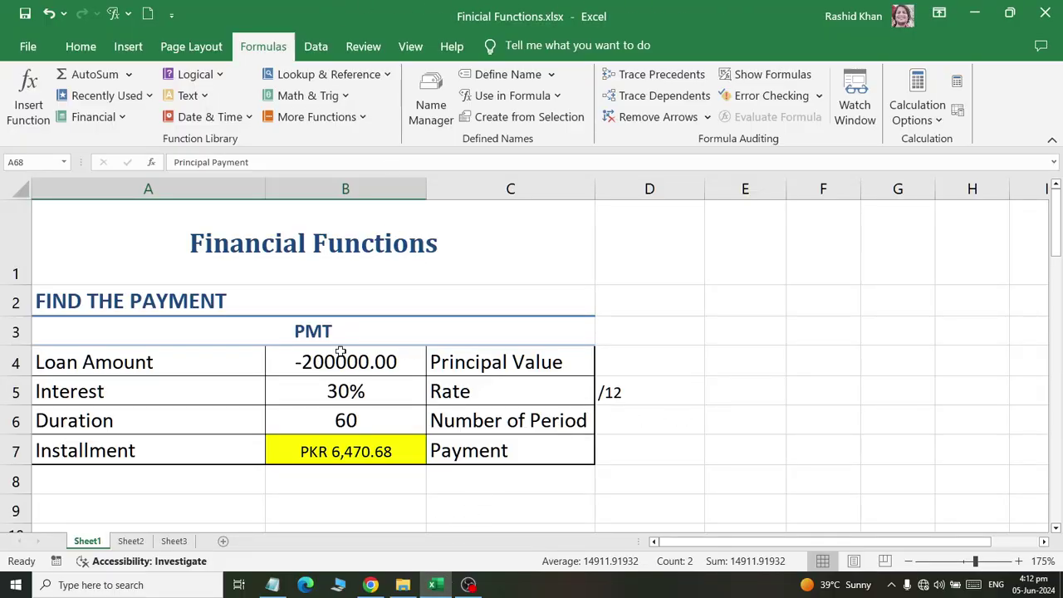
Select the FIND THE PAYMENT heading, the payment table A1:C8, and Loan Amount cell A4.
scroll(397, 327, "down", 4)
scroll(394, 331, "down", 8)
scroll(407, 307, "up", 12)
left_click(407, 305)
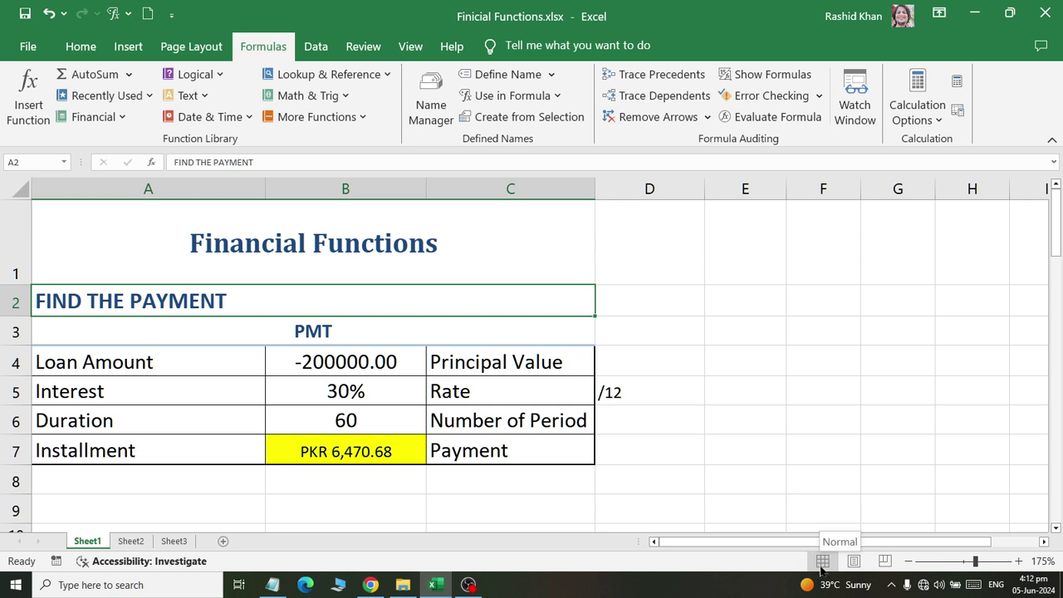
left_click_drag(225, 258, 586, 491)
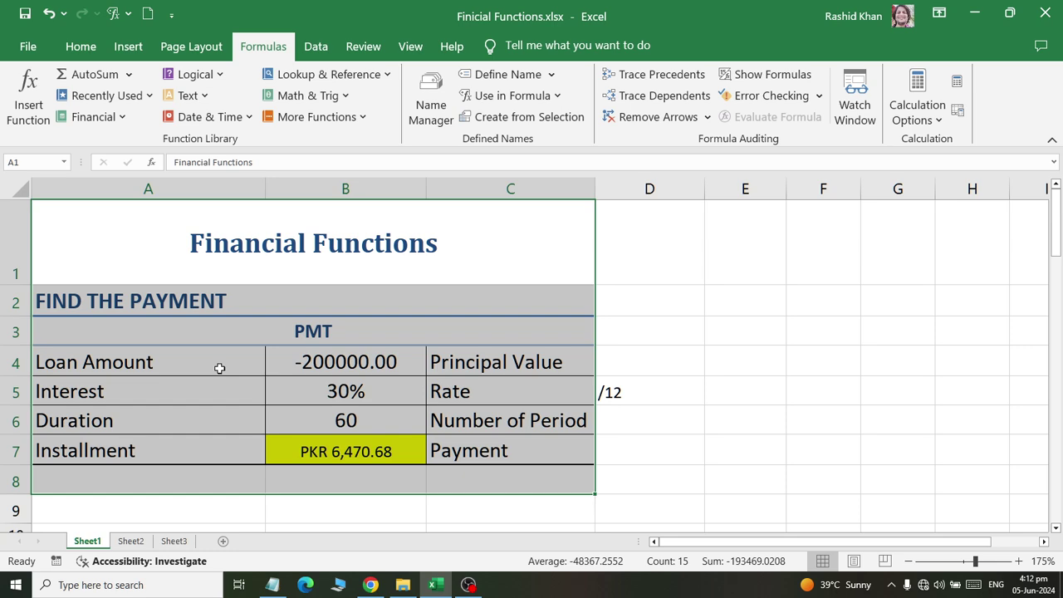
left_click(219, 368)
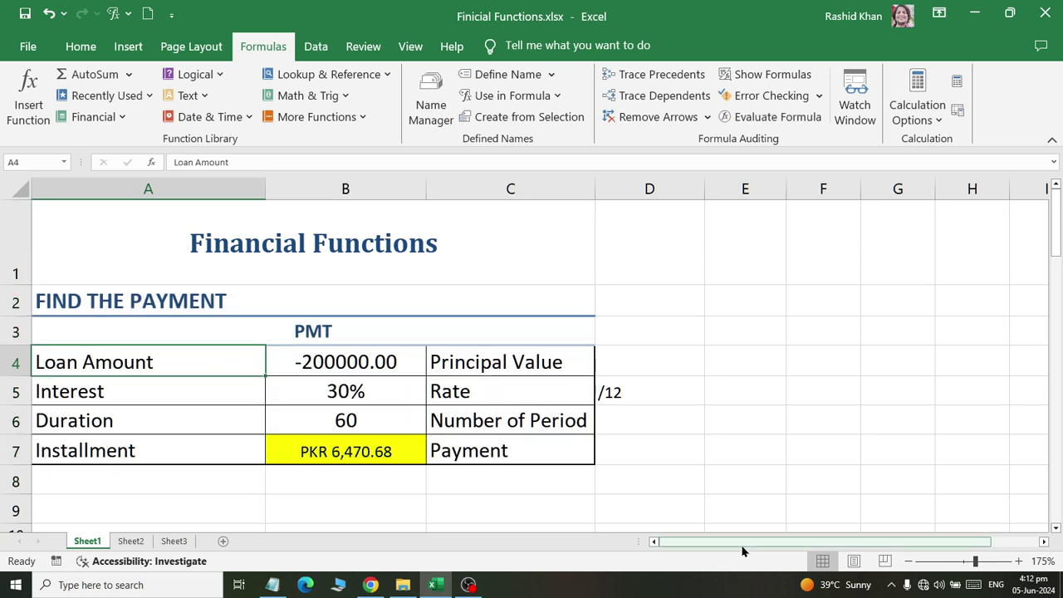
Switch the Financial Functions sheet to Page Layout view, review its pages, and select cell C6.
left_click(854, 563)
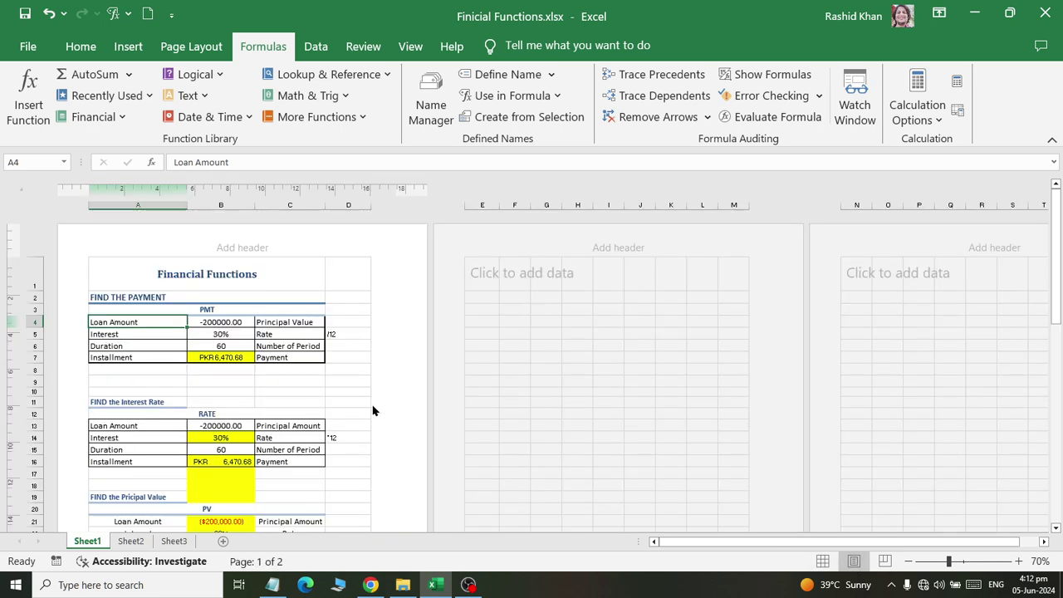
scroll(373, 411, "down", 5)
scroll(373, 408, "down", 5)
scroll(373, 408, "down", 5)
scroll(373, 406, "down", 5)
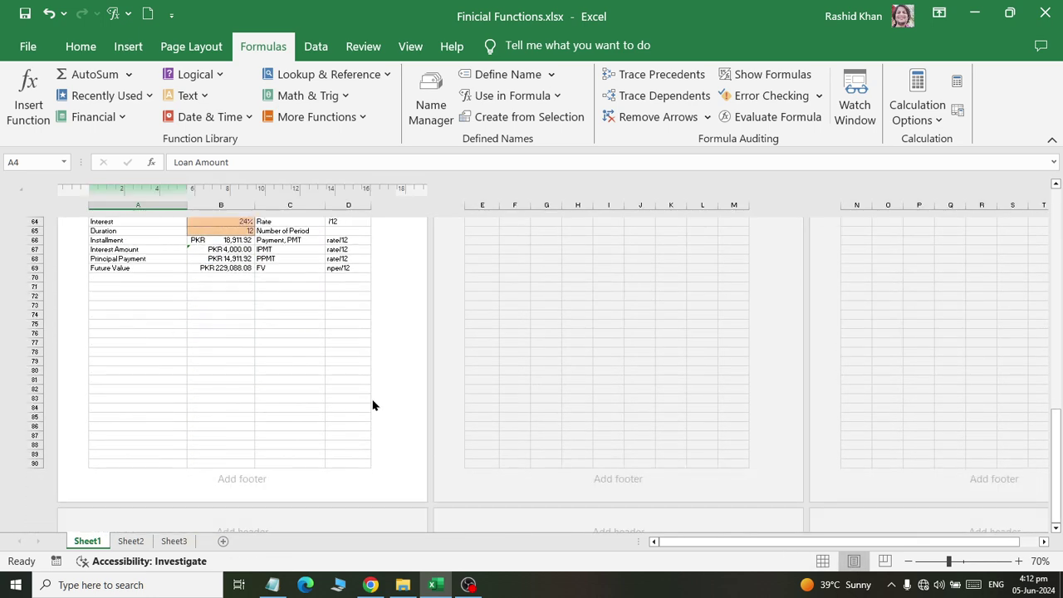
scroll(373, 405, "up", 5)
scroll(373, 404, "up", 5)
scroll(374, 399, "up", 5)
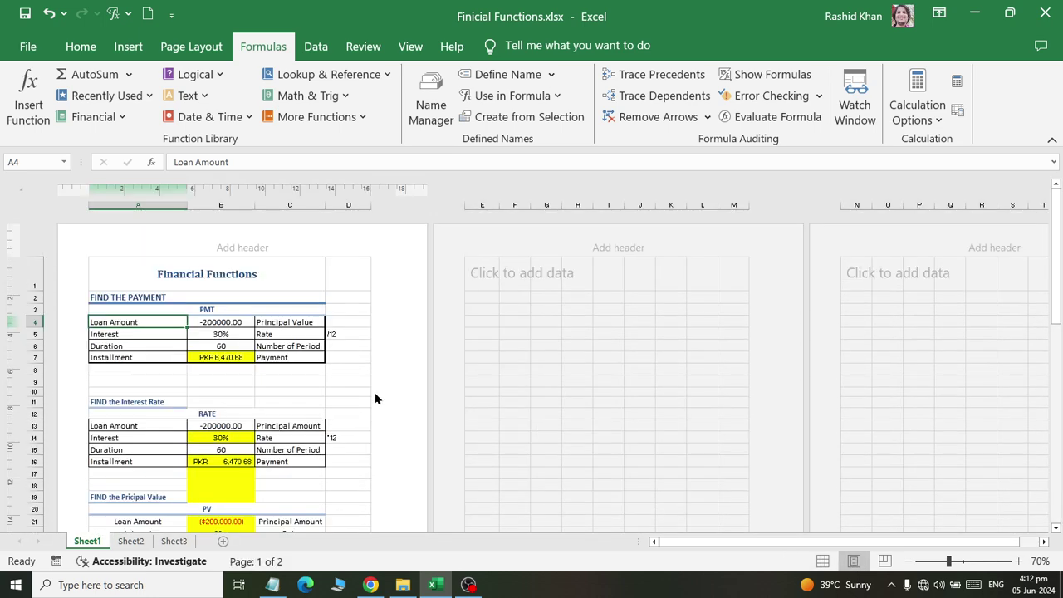
left_click(298, 347)
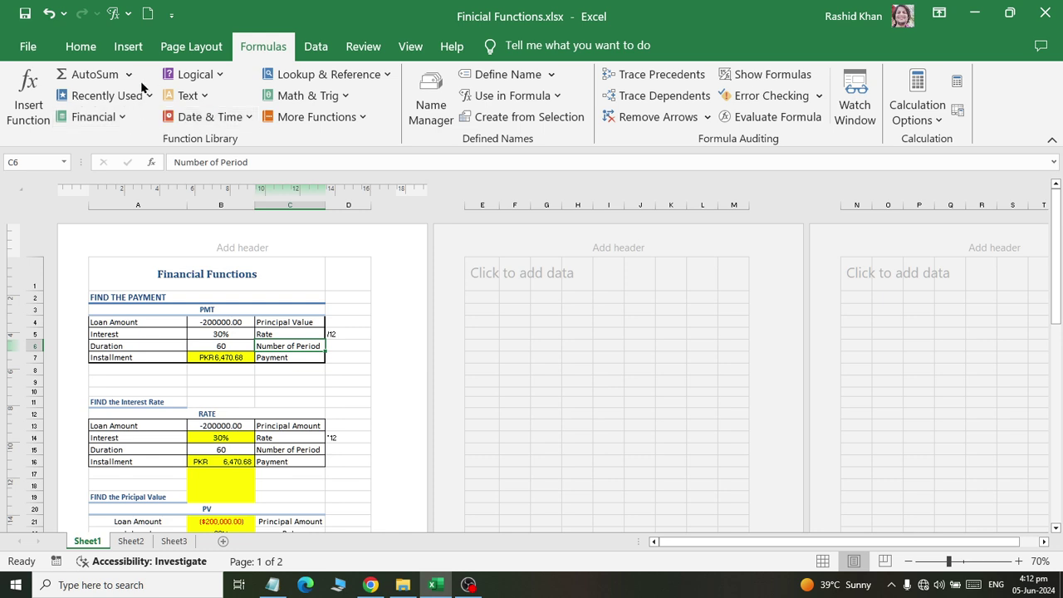
Review the Page Layout paper size and orientation options, keeping portrait orientation.
left_click(197, 52)
left_click(246, 125)
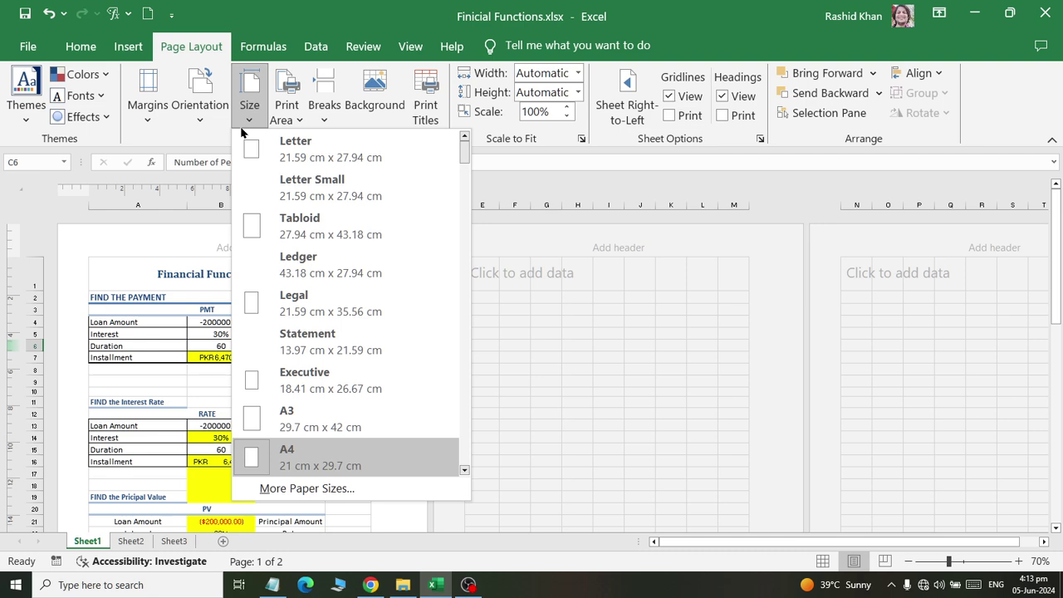
left_click(197, 99)
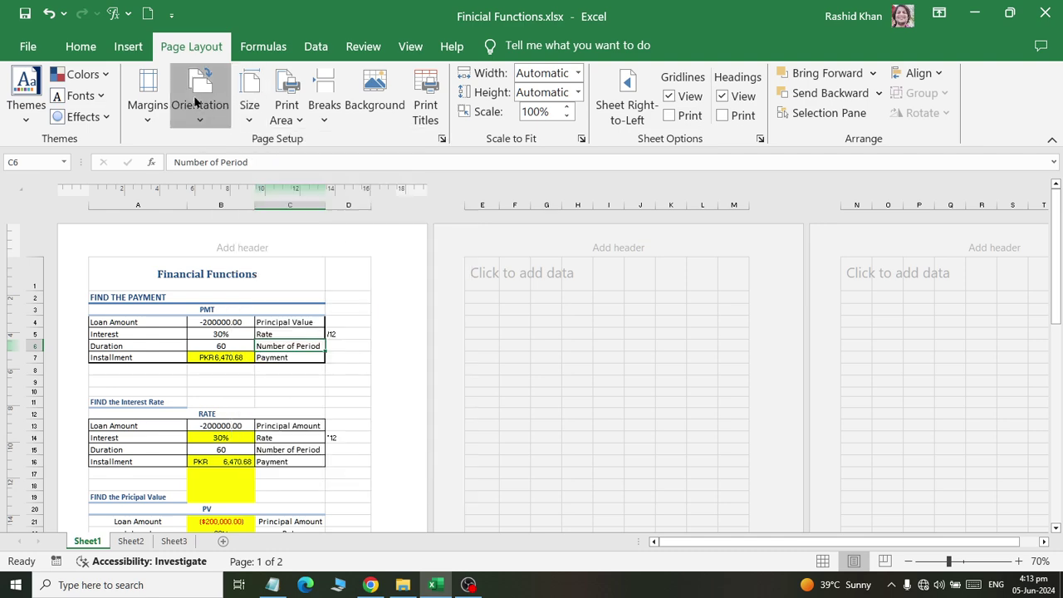
left_click(197, 100)
left_click(238, 147)
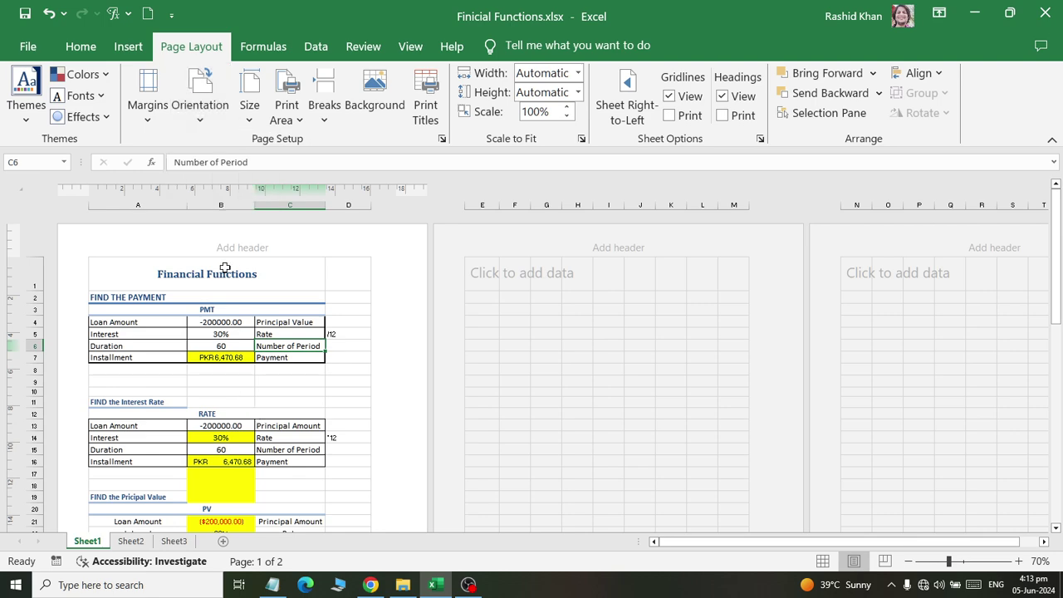
Scroll the printed pages and bring up the paper size list again.
scroll(224, 269, "down", 5)
scroll(220, 250, "down", 5)
scroll(167, 274, "up", 10)
left_click(248, 109)
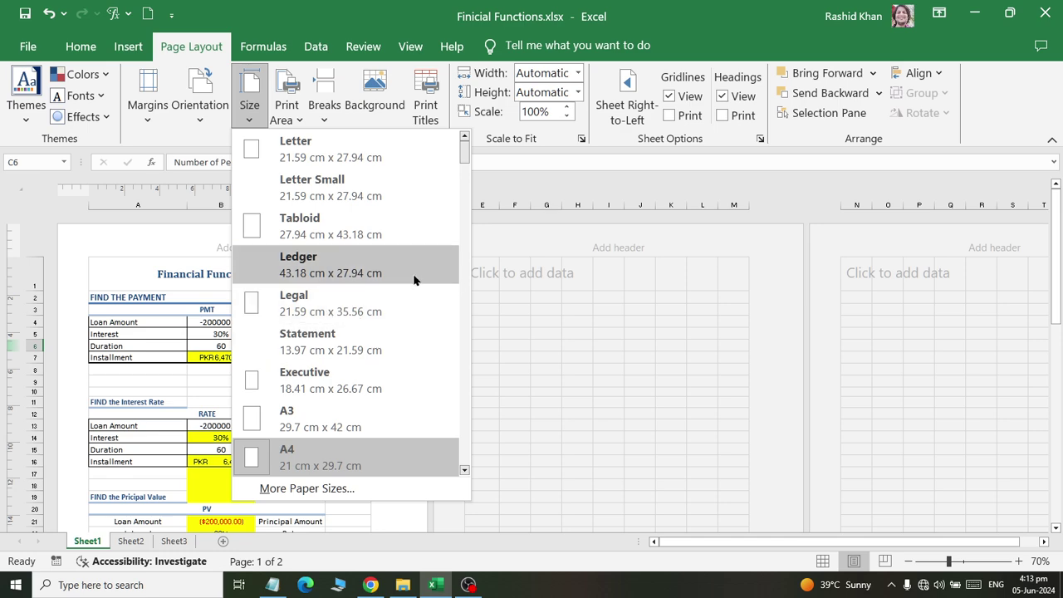
Set the paper size to Letter and look over the resulting pages.
left_click(324, 149)
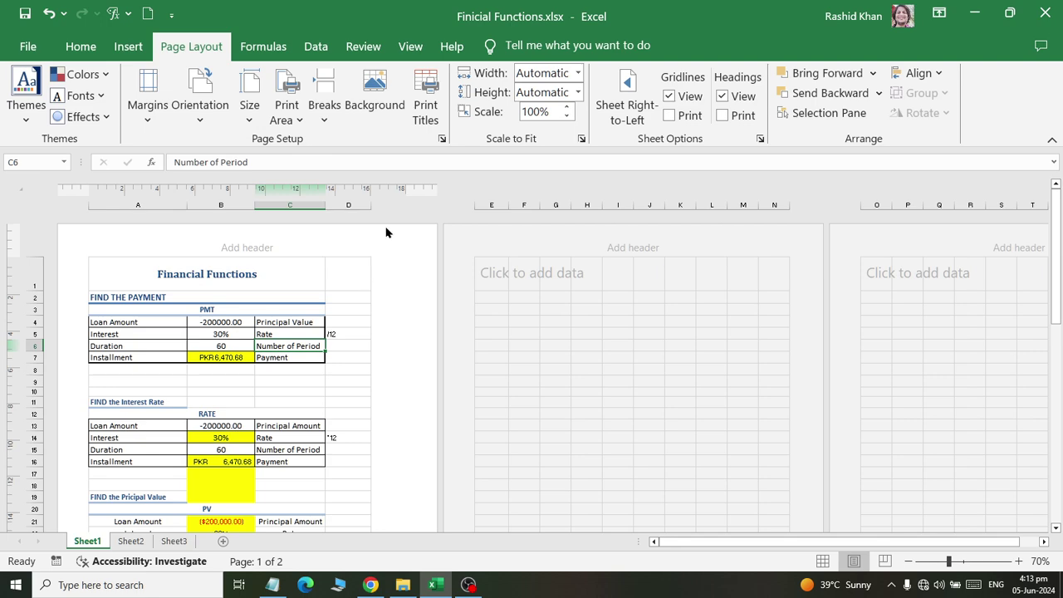
scroll(398, 304, "down", 5)
scroll(399, 304, "up", 5)
scroll(353, 248, "down", 3)
scroll(353, 248, "down", 5)
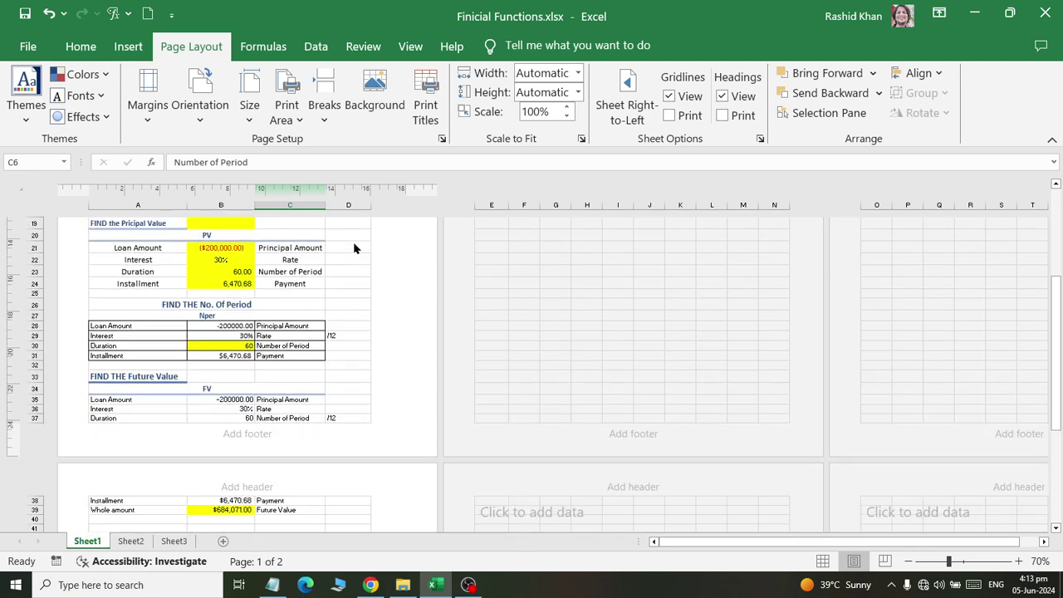
scroll(353, 248, "down", 1)
scroll(353, 247, "up", 8)
Recheck the paper sizes without changes, review both pages, and show the margin presets.
left_click(246, 120)
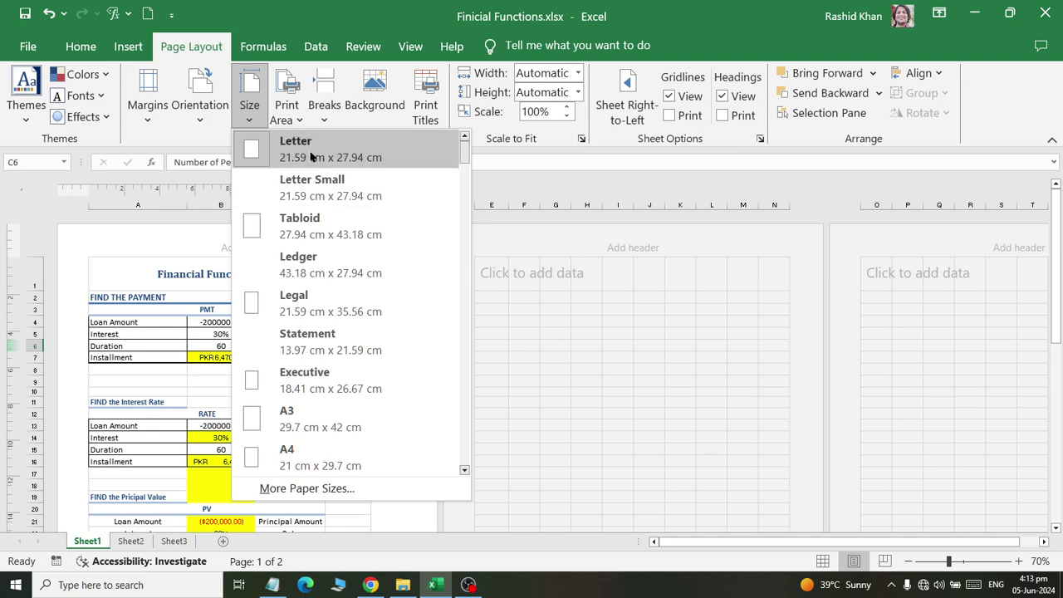
left_click(169, 425)
scroll(169, 276, "down", 7)
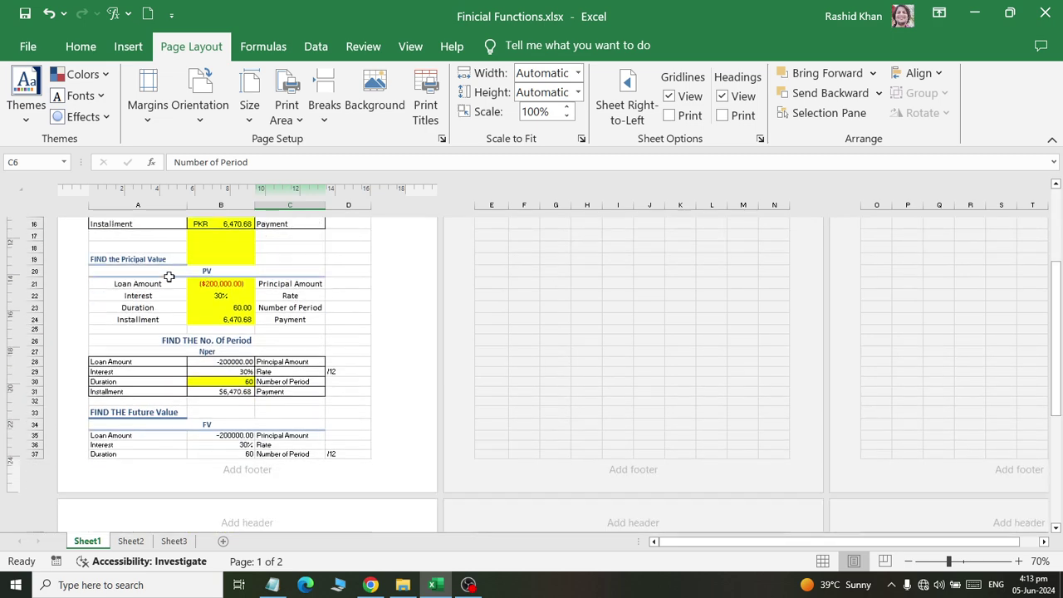
scroll(169, 276, "up", 3)
scroll(171, 275, "up", 4)
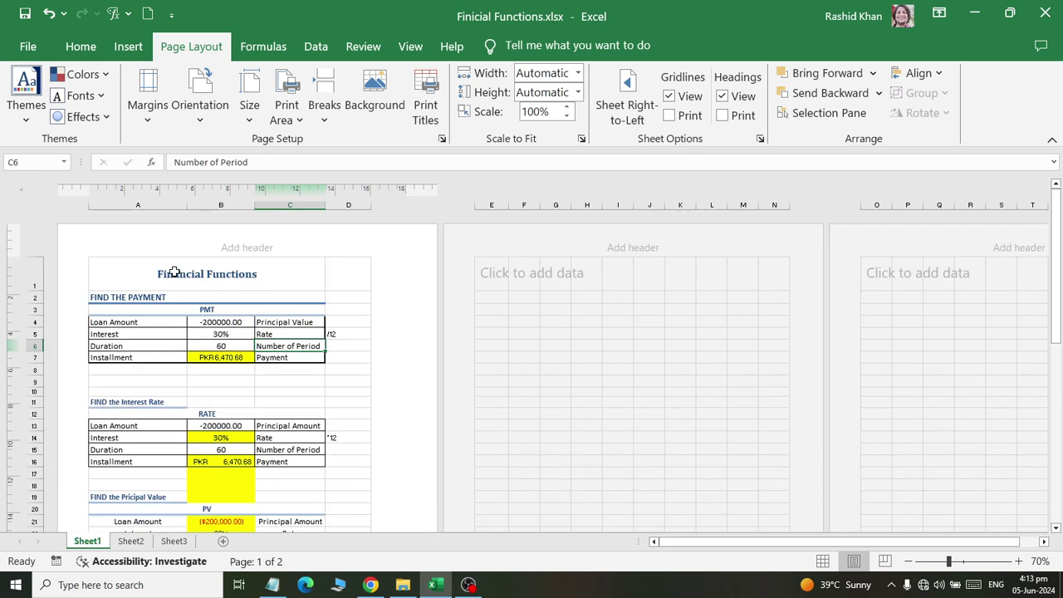
scroll(174, 273, "down", 3)
scroll(238, 266, "down", 2)
scroll(255, 358, "down", 2)
scroll(186, 360, "down", 2)
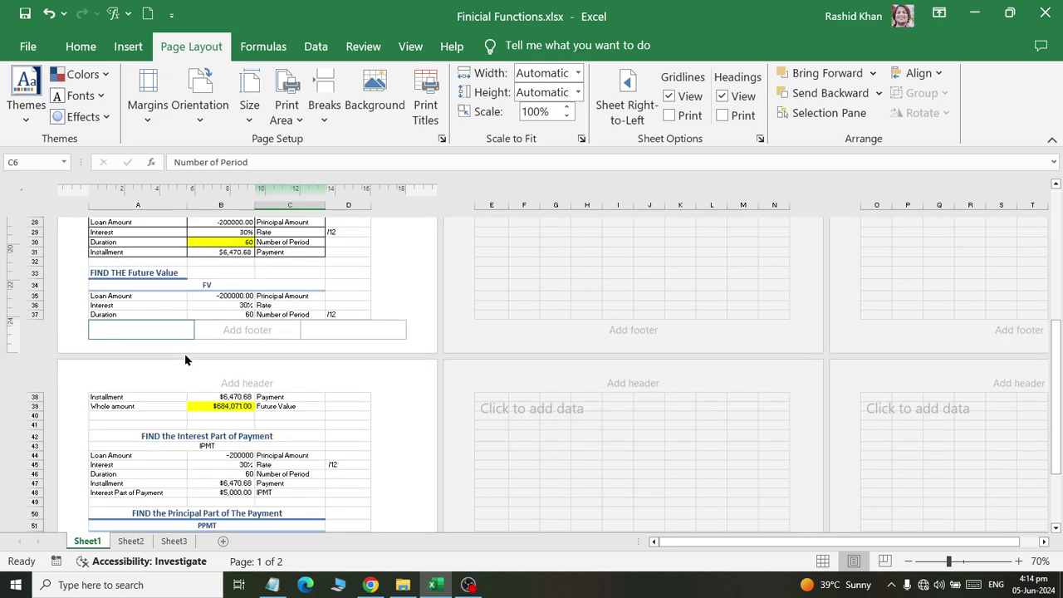
scroll(186, 360, "down", 3)
scroll(185, 356, "down", 2)
scroll(185, 352, "down", 2)
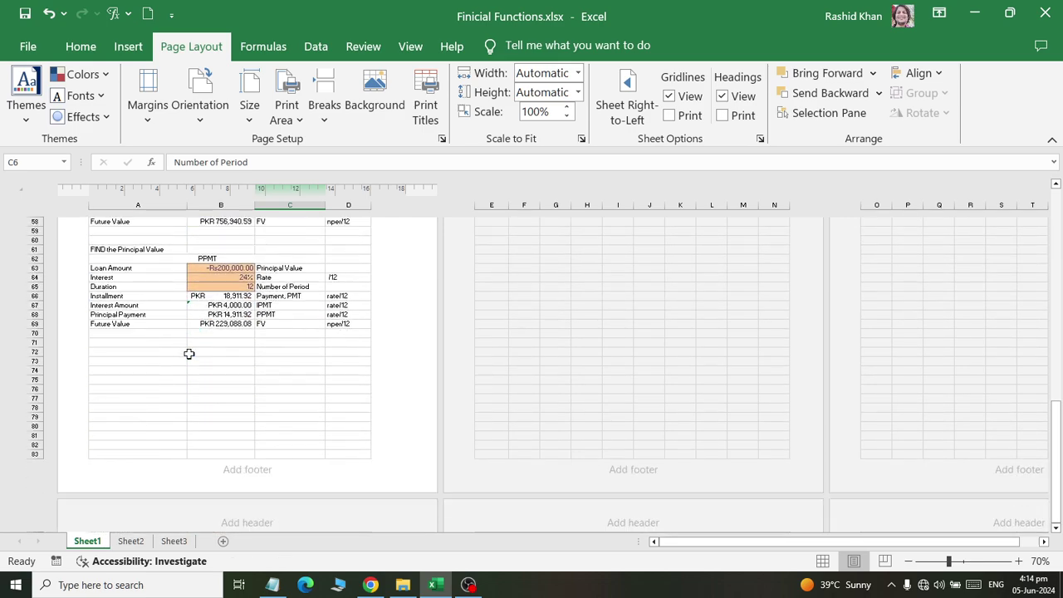
scroll(189, 354, "up", 5)
scroll(190, 341, "up", 5)
scroll(195, 316, "up", 4)
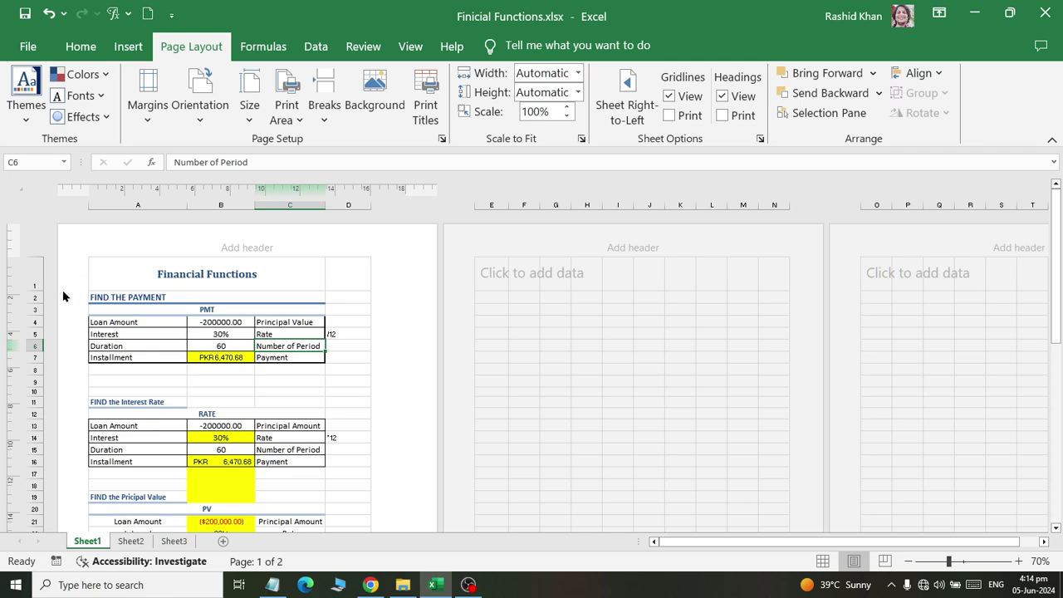
scroll(320, 280, "down", 2)
scroll(321, 408, "down", 4)
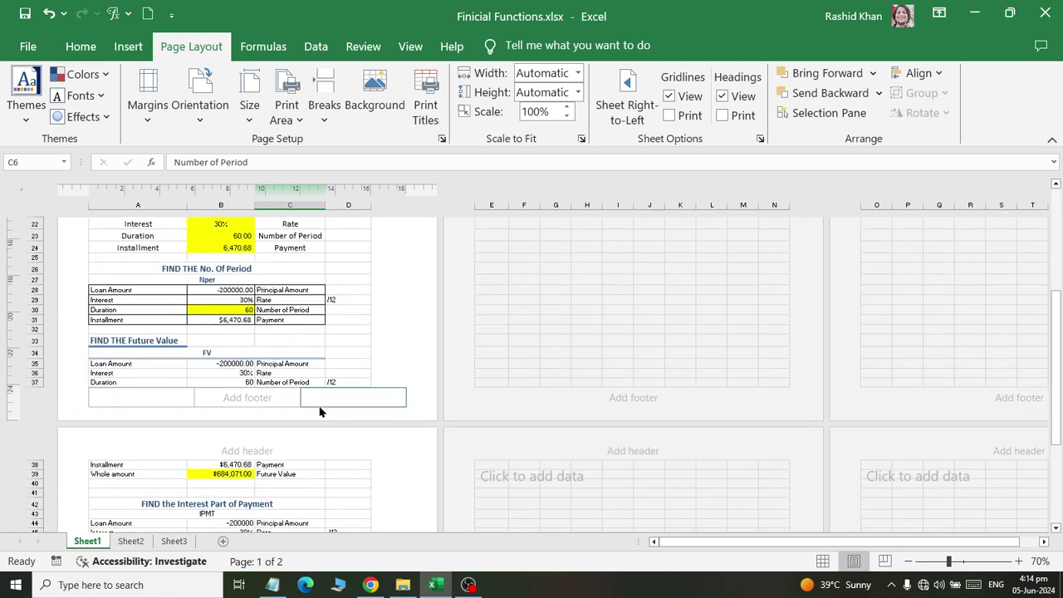
scroll(220, 399, "up", 5)
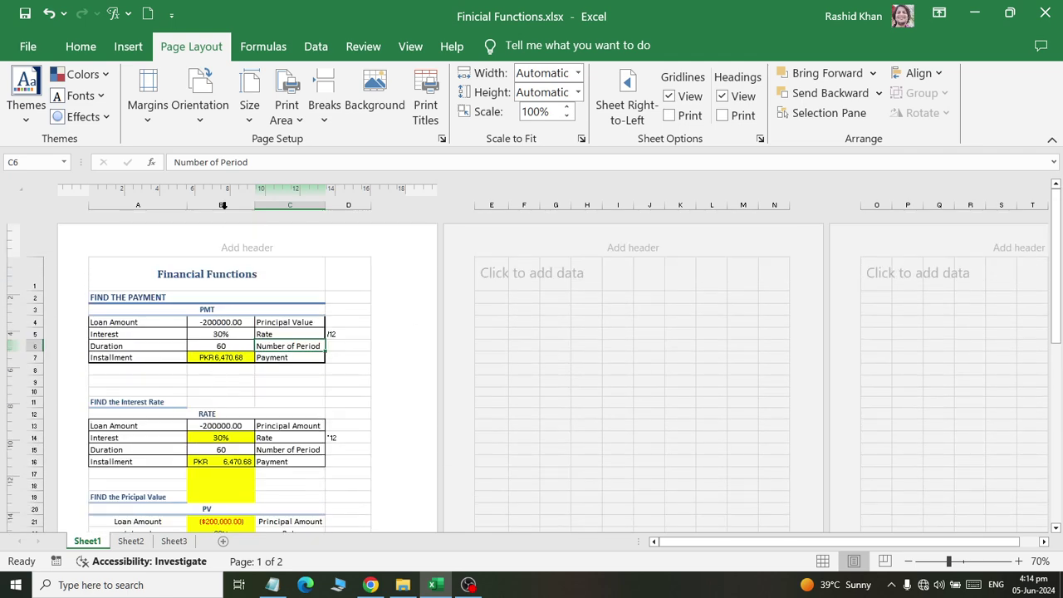
left_click(150, 106)
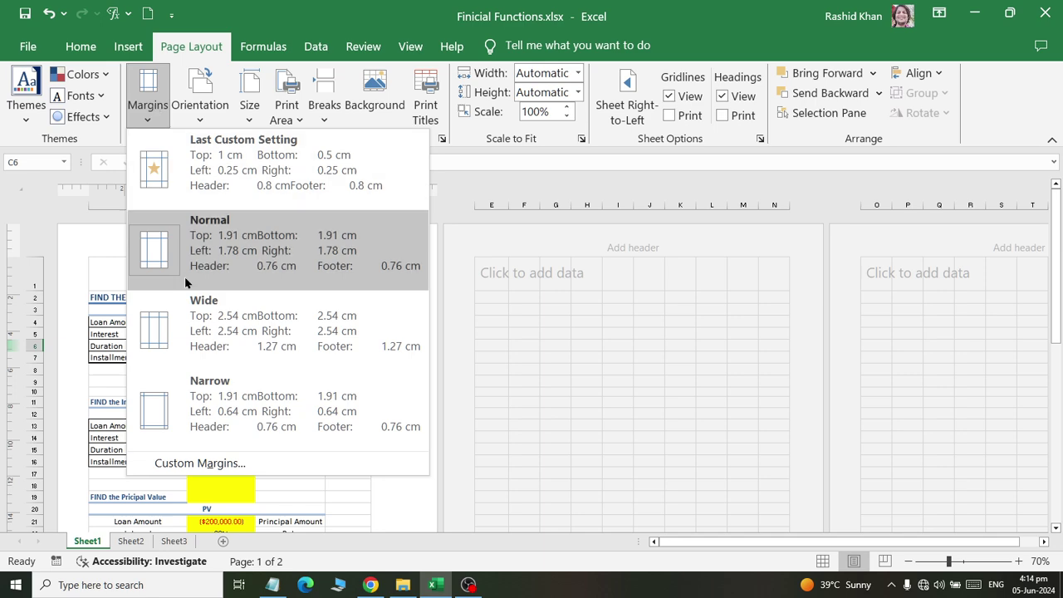
left_click(197, 380)
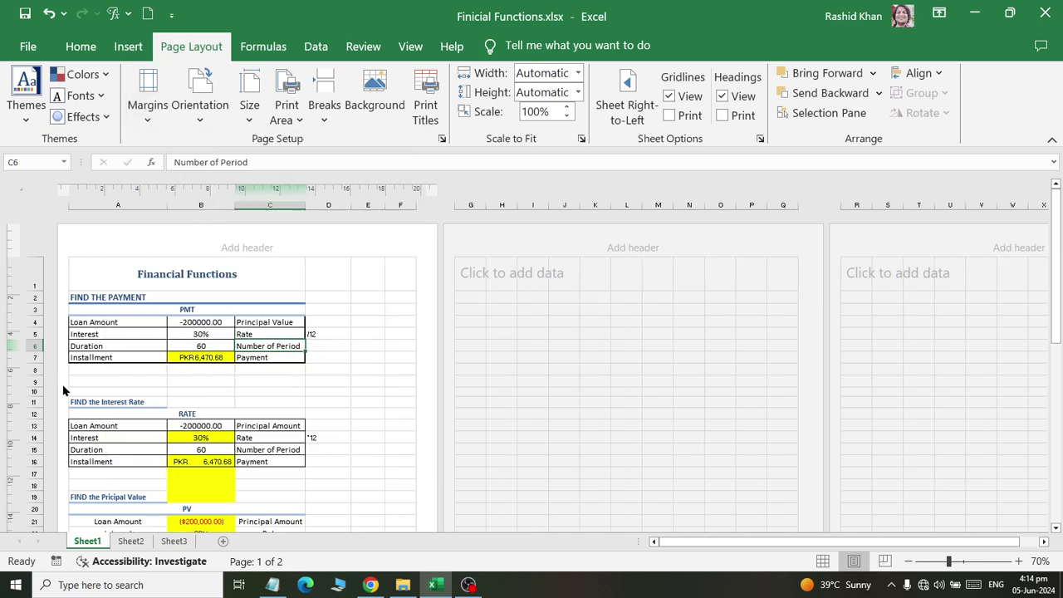
scroll(424, 411, "down", 6)
scroll(411, 403, "down", 1)
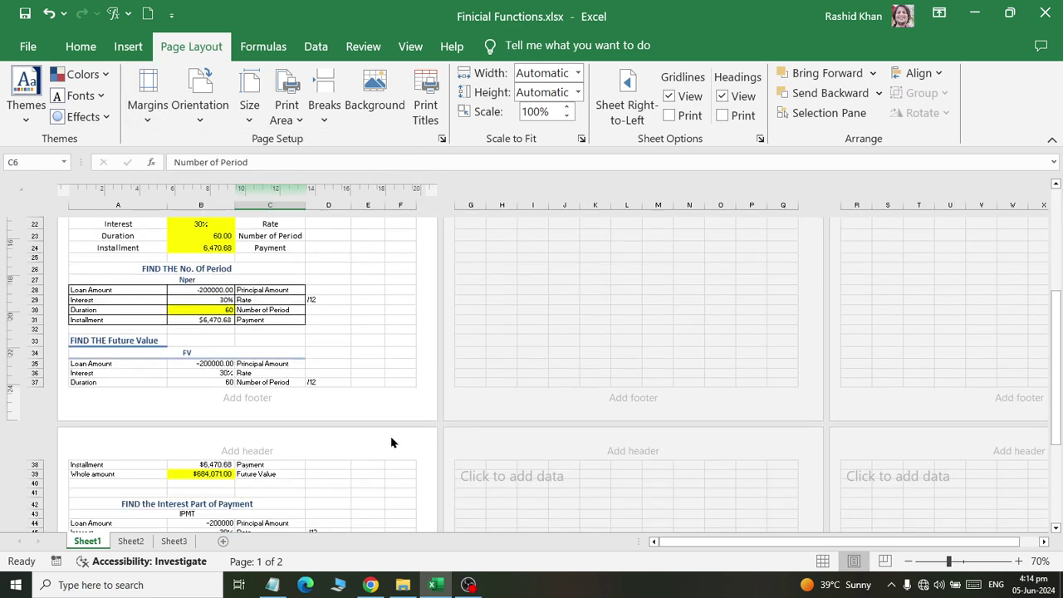
left_click(155, 126)
left_click(208, 236)
scroll(239, 364, "up", 7)
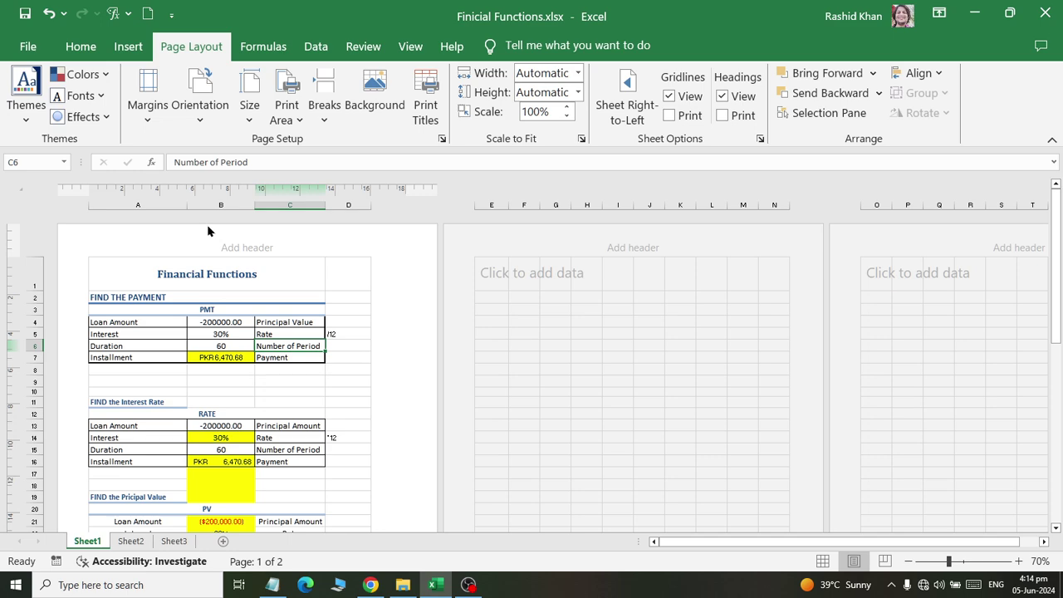
left_click(148, 100)
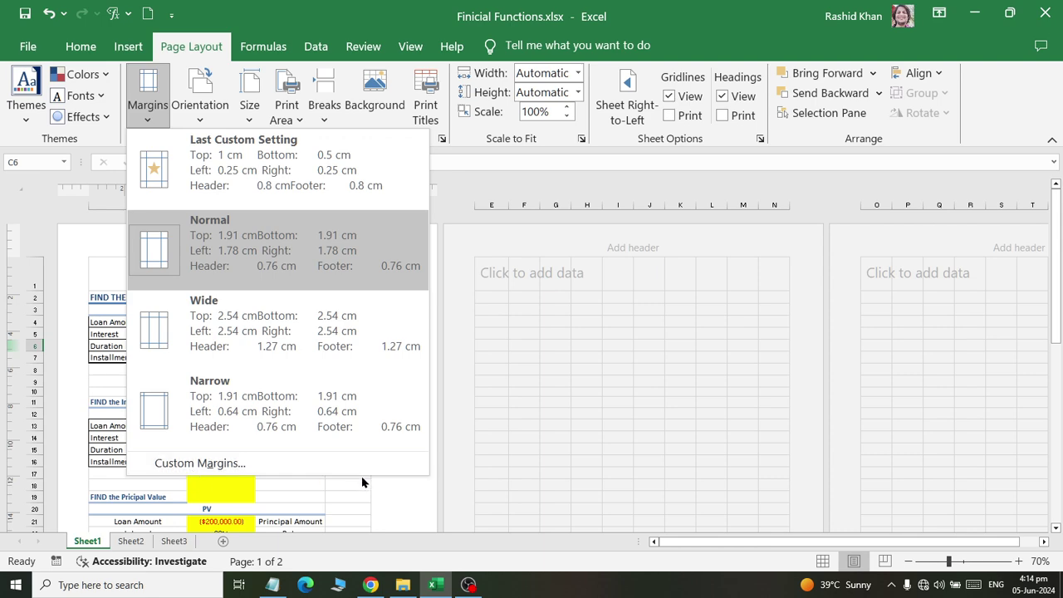
left_click(200, 74)
left_click(323, 389)
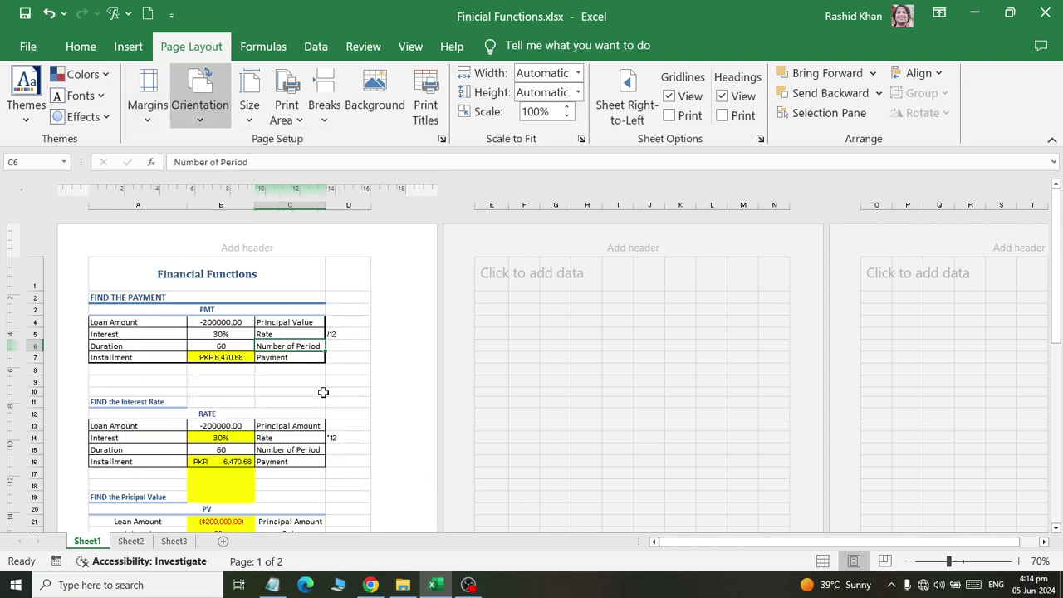
scroll(318, 387, "down", 4)
scroll(280, 261, "up", 4)
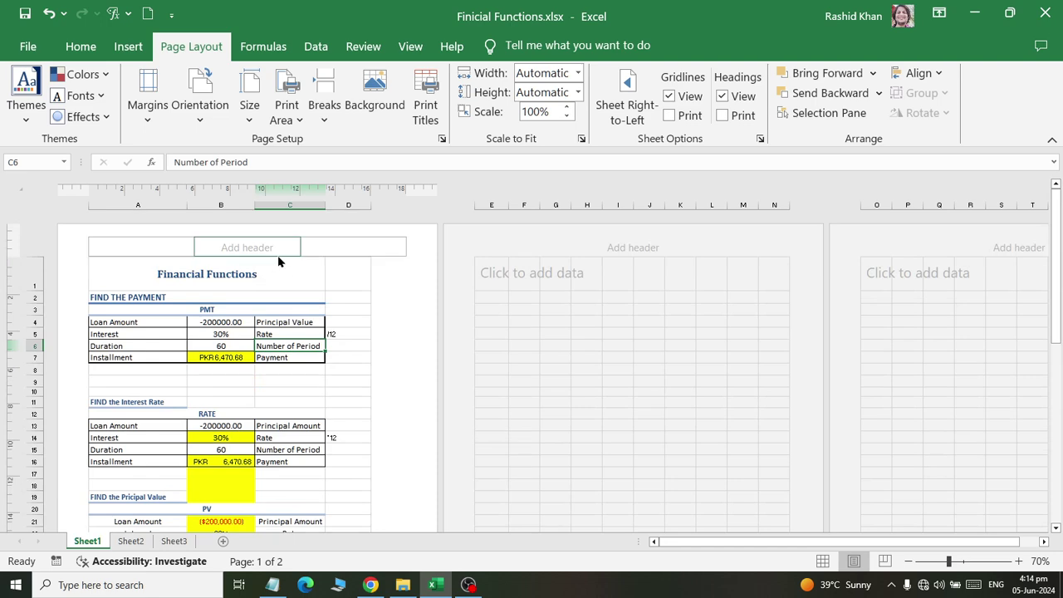
scroll(278, 308, "down", 8)
scroll(294, 427, "down", 1)
scroll(291, 345, "up", 8)
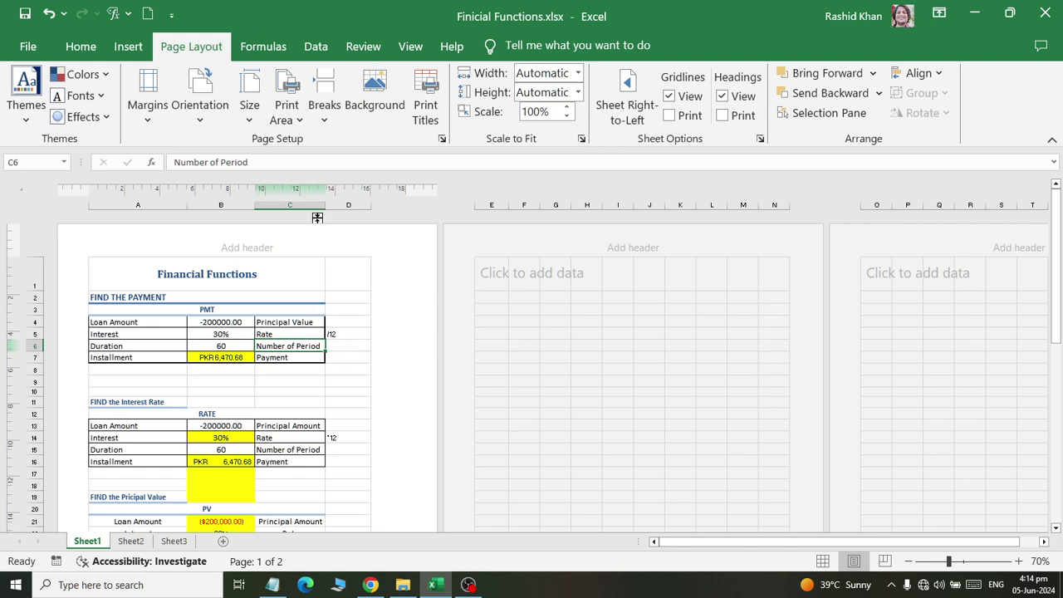
scroll(318, 219, "down", 3)
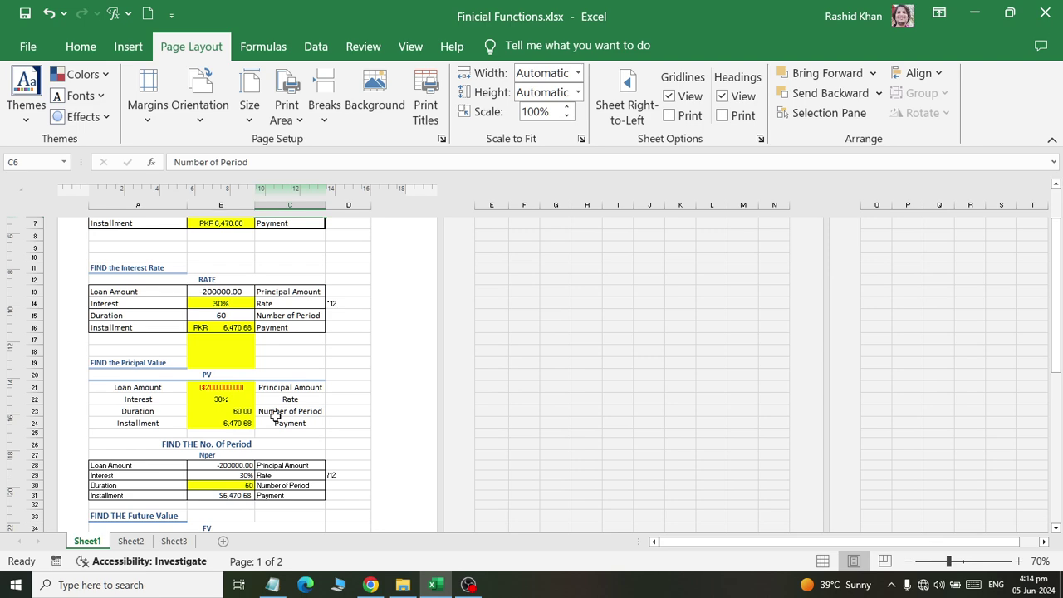
scroll(266, 414, "up", 3)
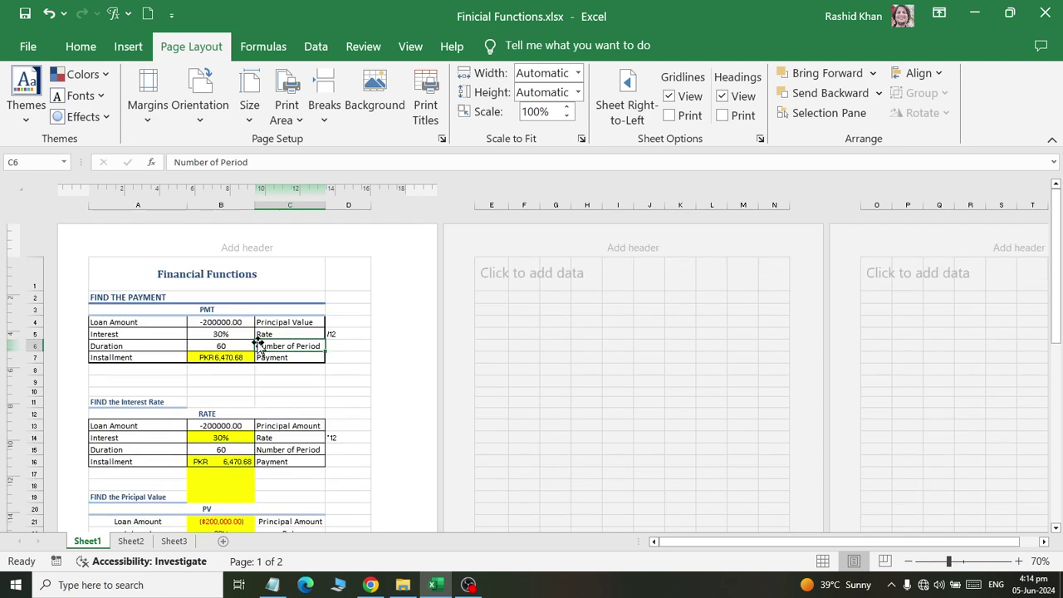
scroll(264, 314, "down", 6)
scroll(265, 312, "up", 3)
scroll(264, 313, "up", 3)
scroll(162, 270, "down", 3)
scroll(166, 261, "down", 1)
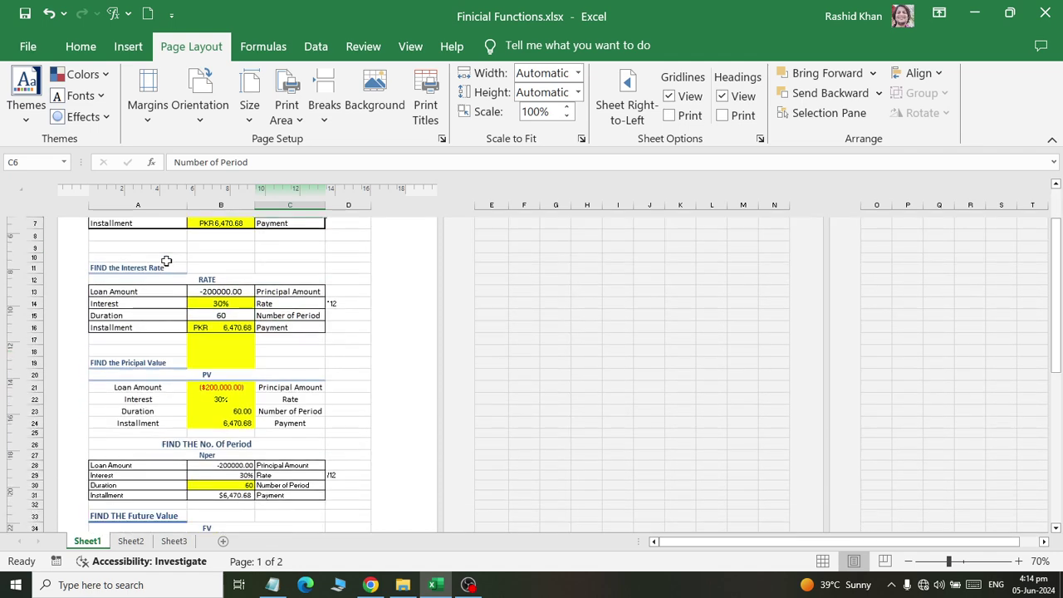
scroll(166, 261, "down", 4)
scroll(309, 324, "up", 8)
left_click(24, 45)
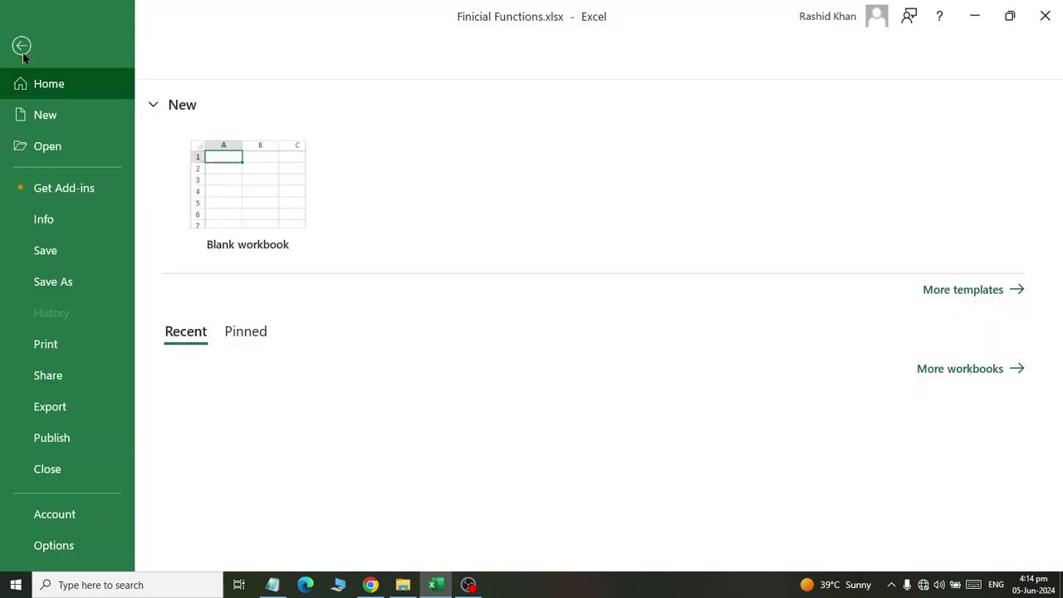
left_click(50, 347)
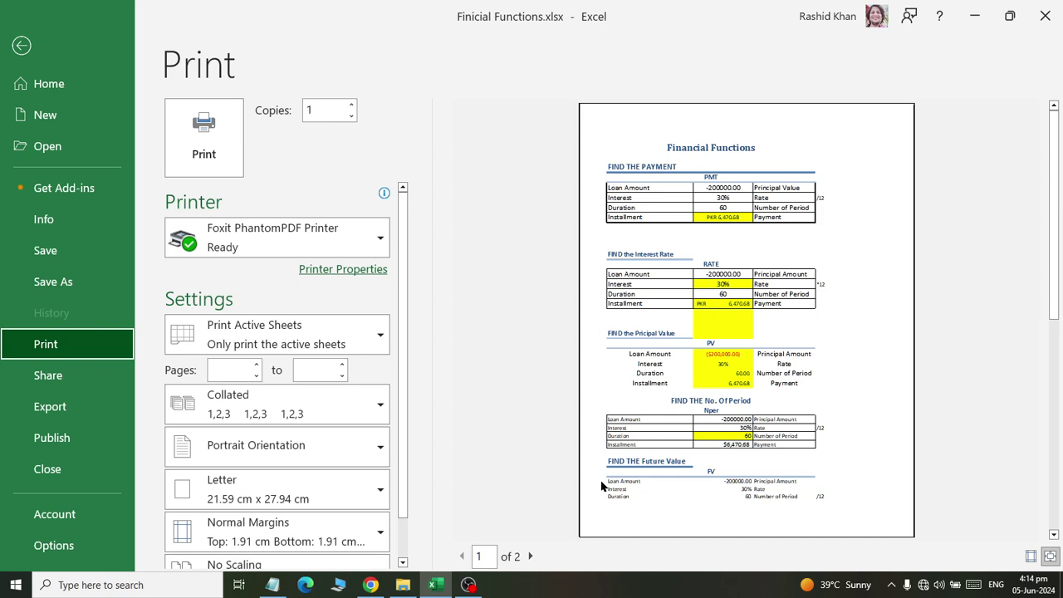
left_click(23, 48)
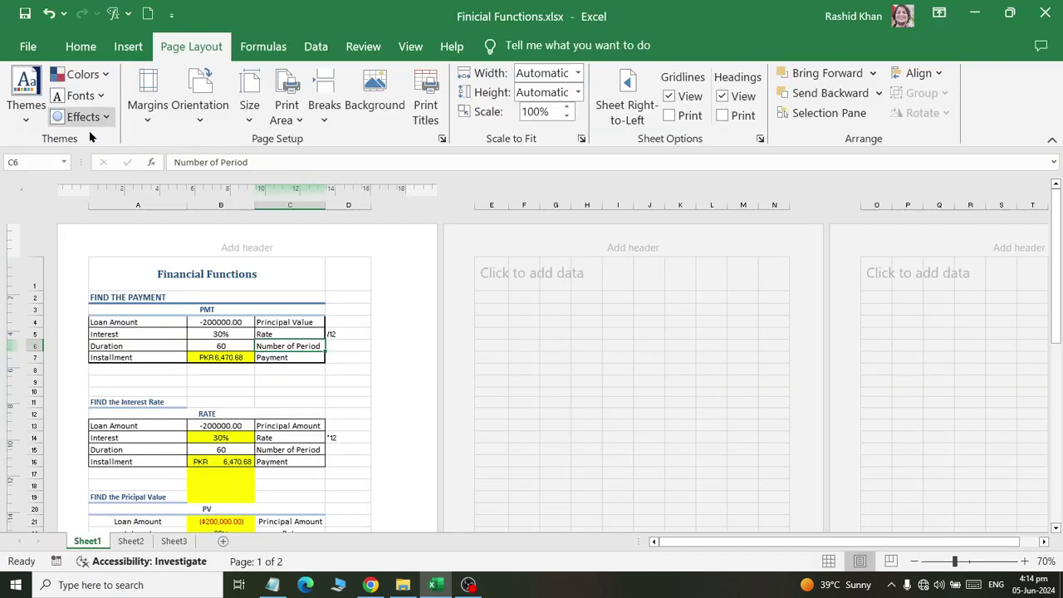
left_click(148, 106)
Apply custom margins of 1 cm left and top, 0.5 cm right and bottom, then preview the printout.
left_click(203, 463)
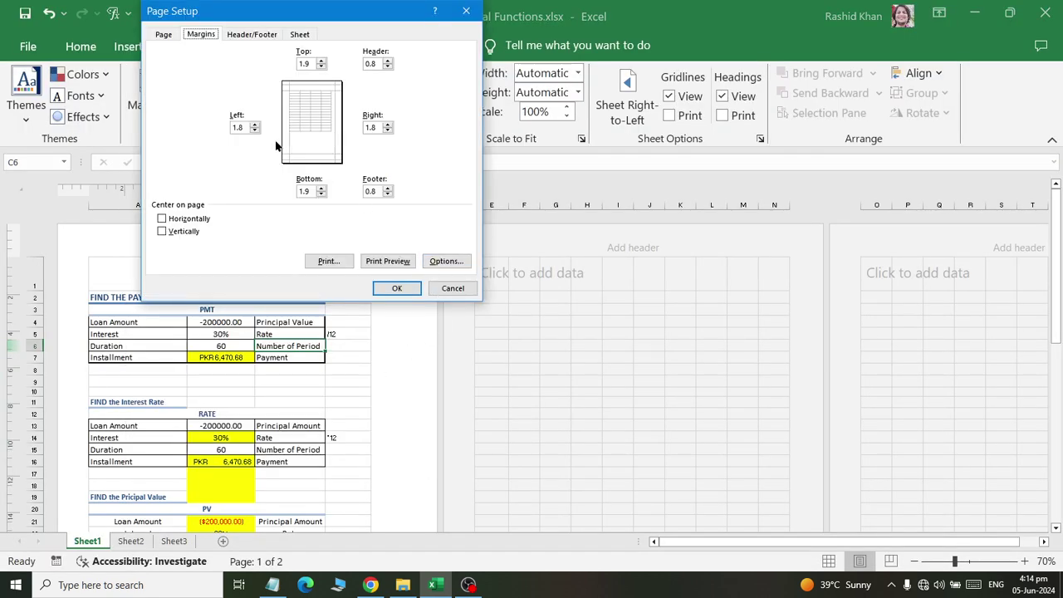
left_click(241, 127)
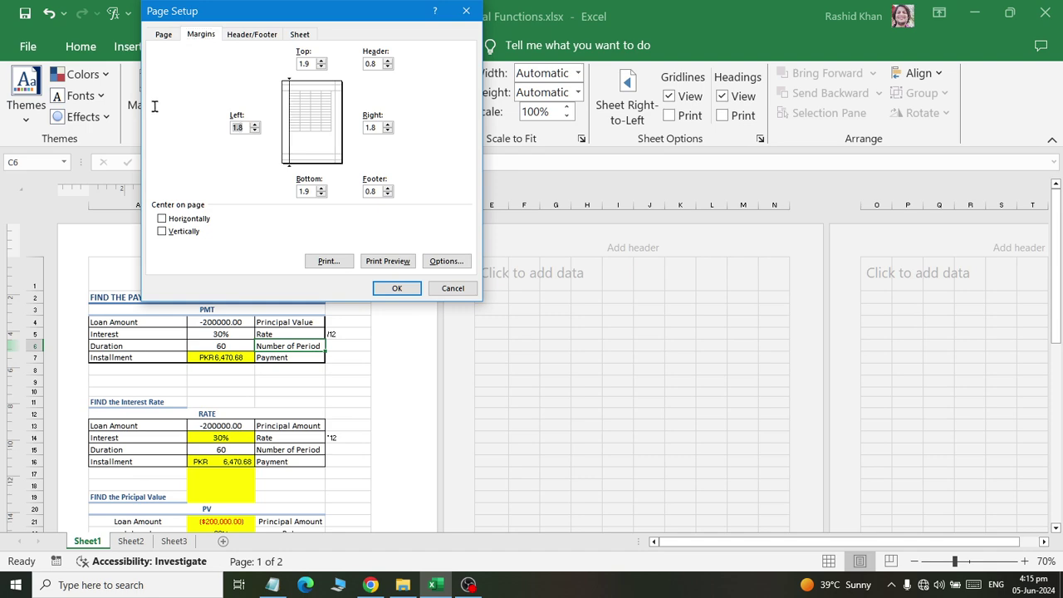
type("1")
left_click(374, 128)
key("BackSpace")
key("BackSpace")
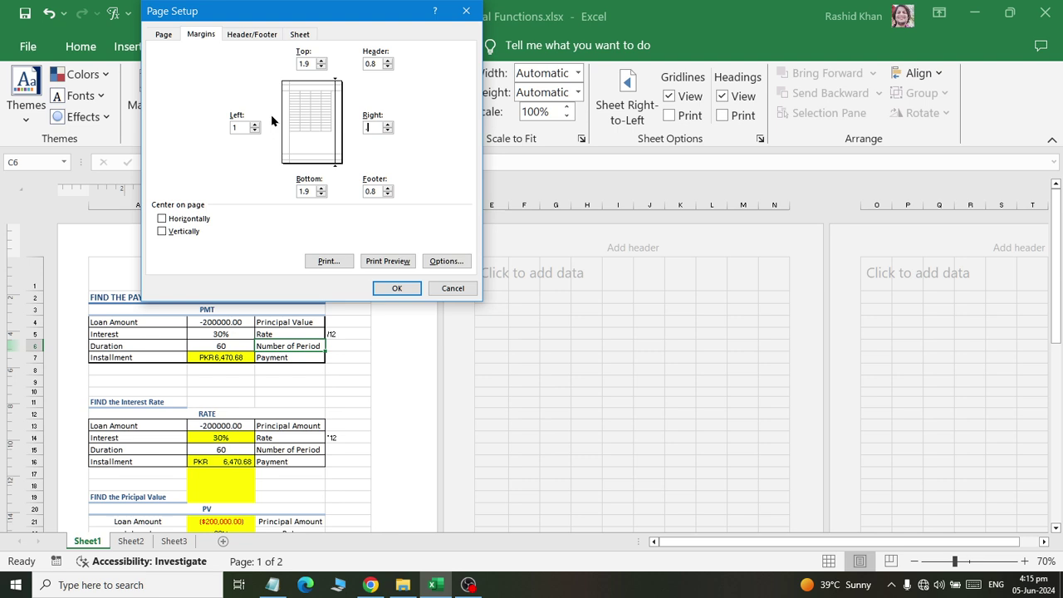
left_click(309, 65)
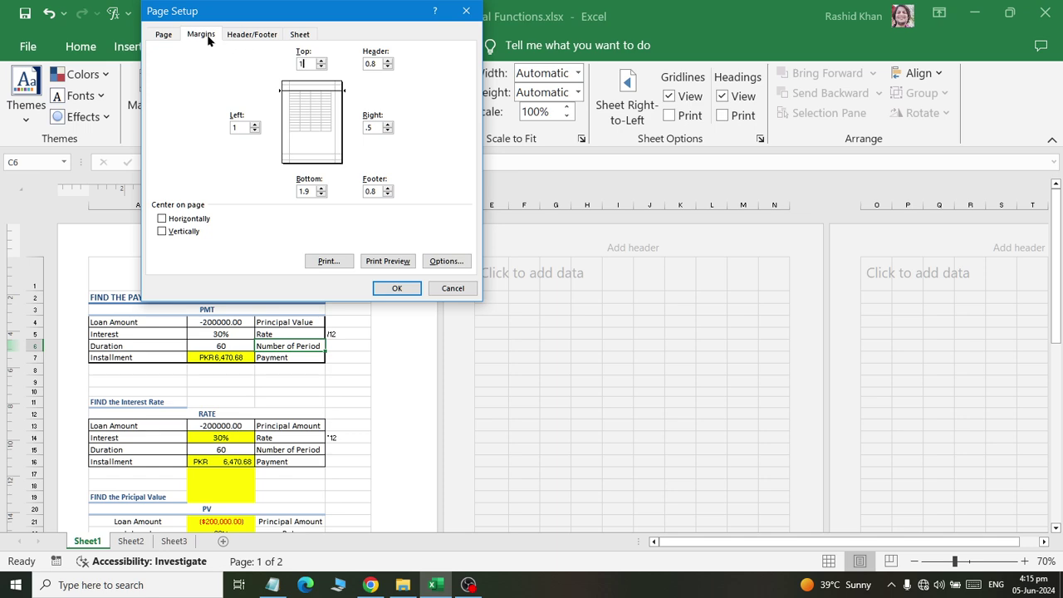
key("Tab")
left_click(389, 289)
left_click(29, 47)
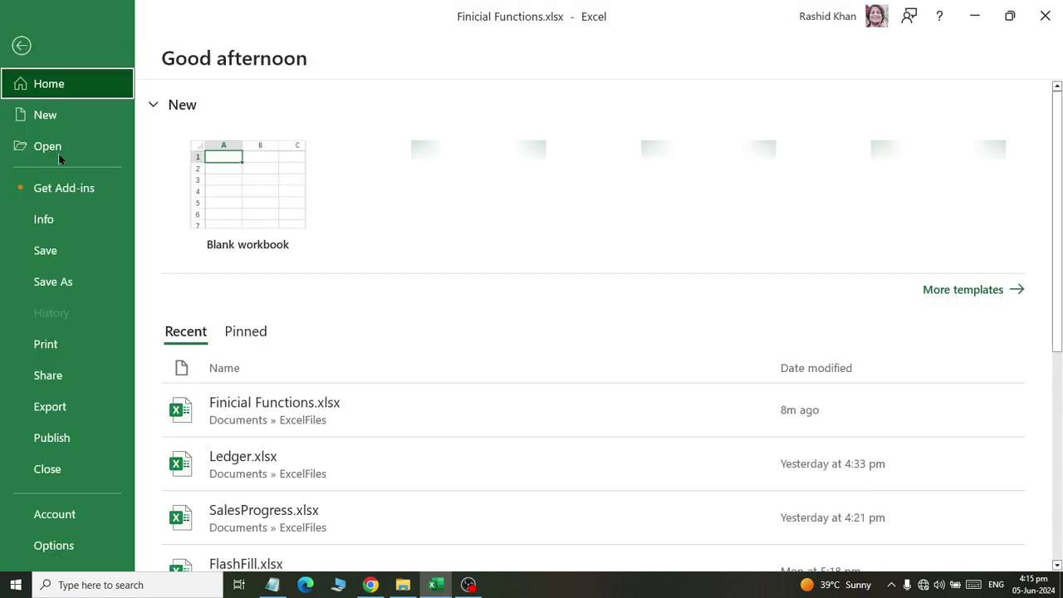
left_click(81, 337)
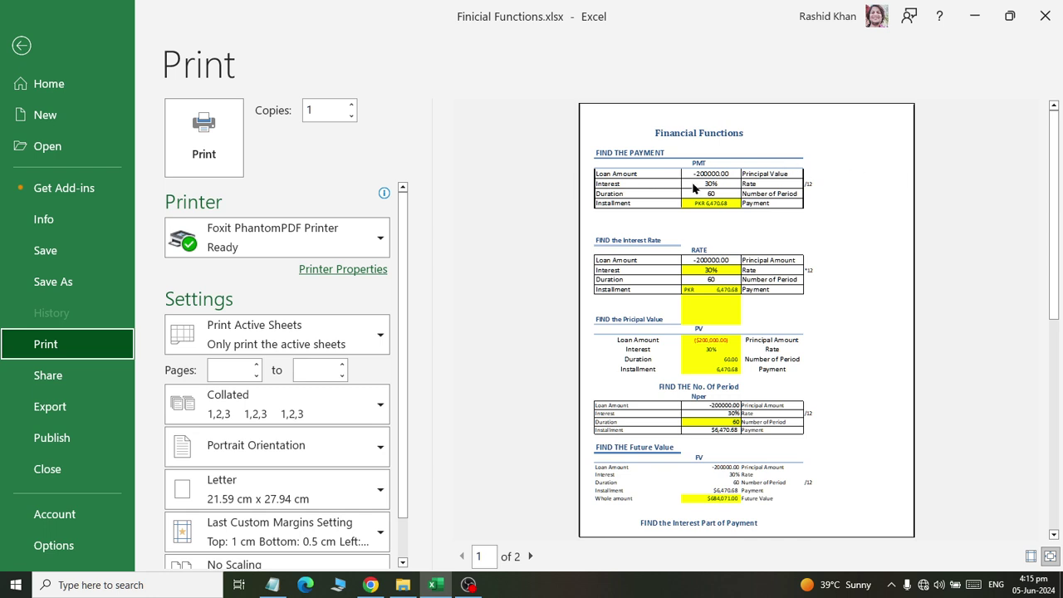
Center the printed sheet horizontally on the page through Page Setup margins.
scroll(285, 421, "down", 1)
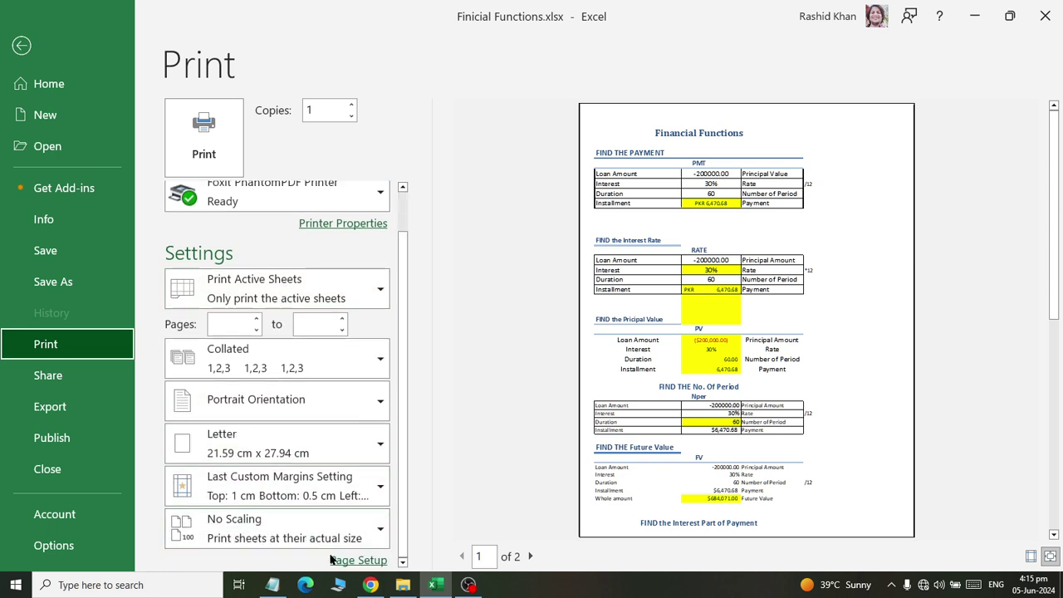
left_click(366, 561)
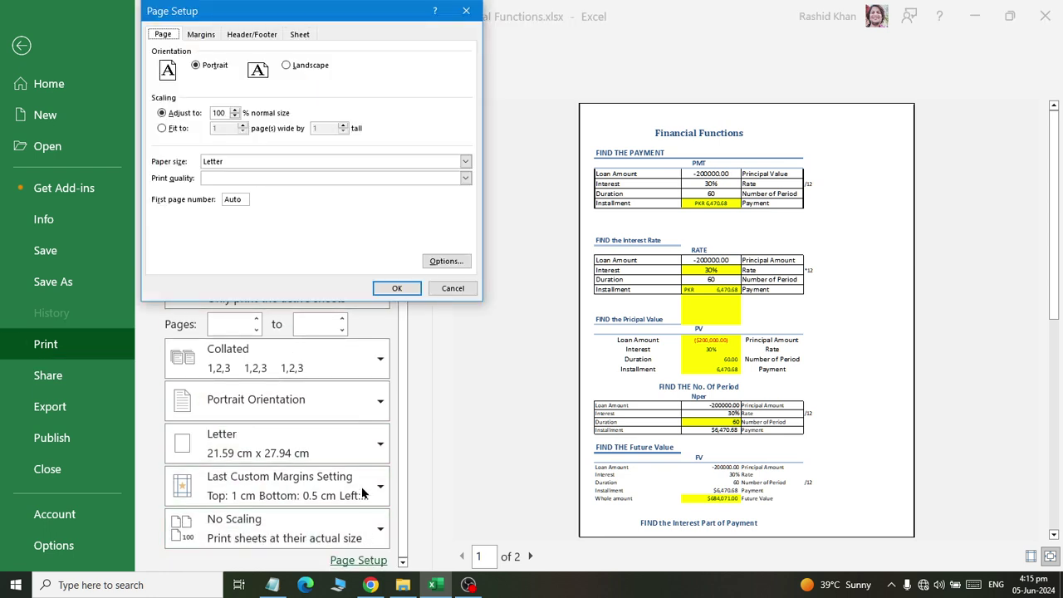
left_click(207, 35)
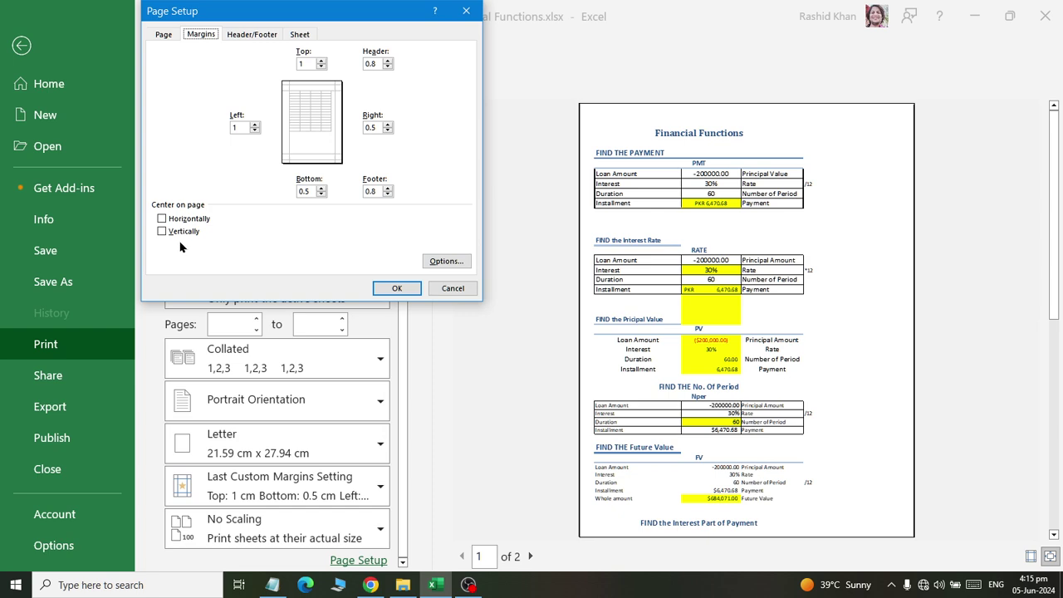
left_click(175, 219)
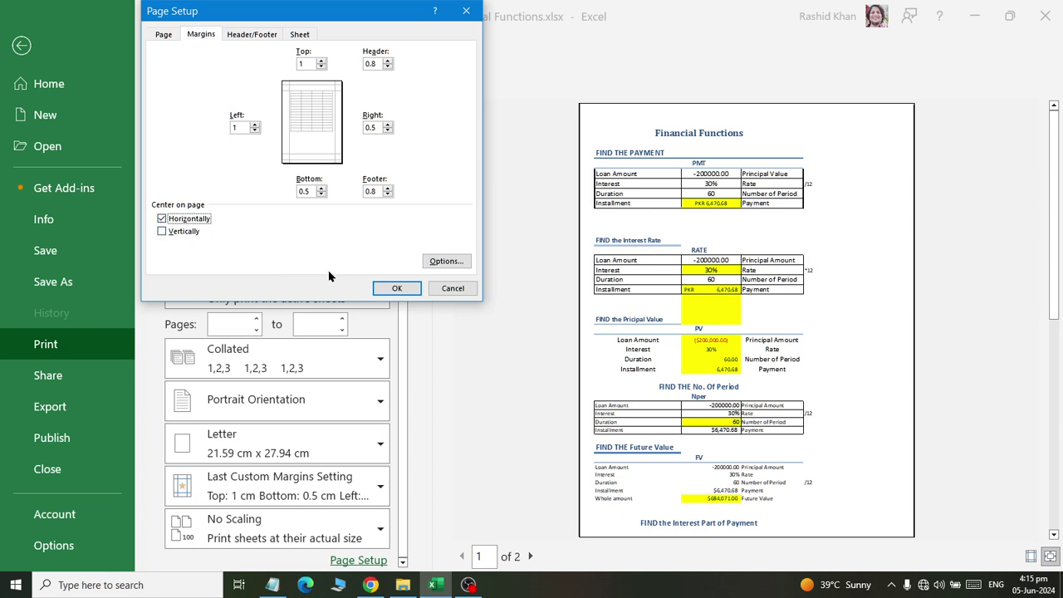
left_click(393, 289)
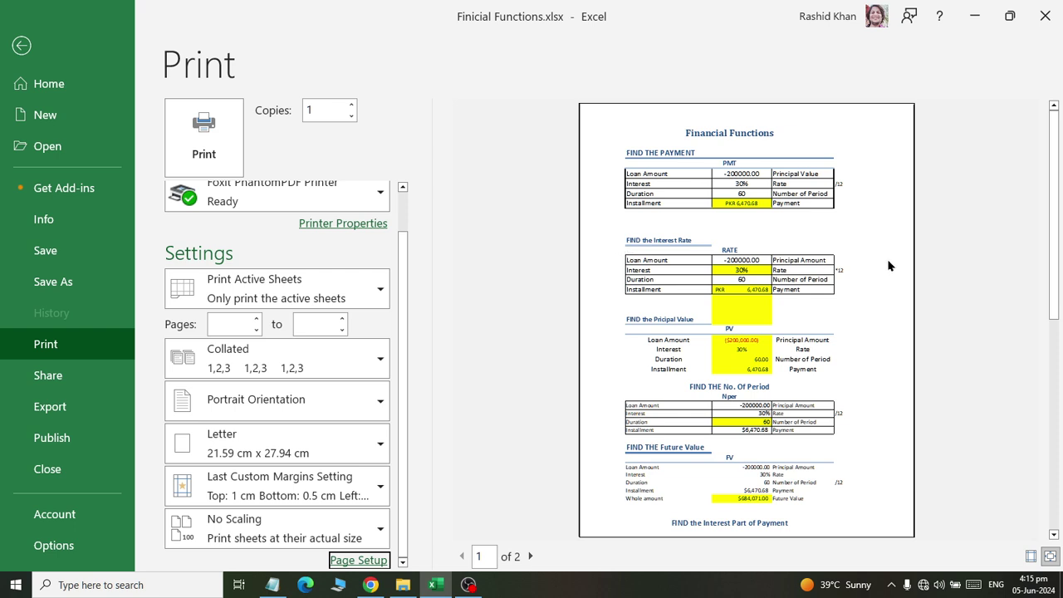
Also center the printed sheet vertically on the page.
left_click(341, 561)
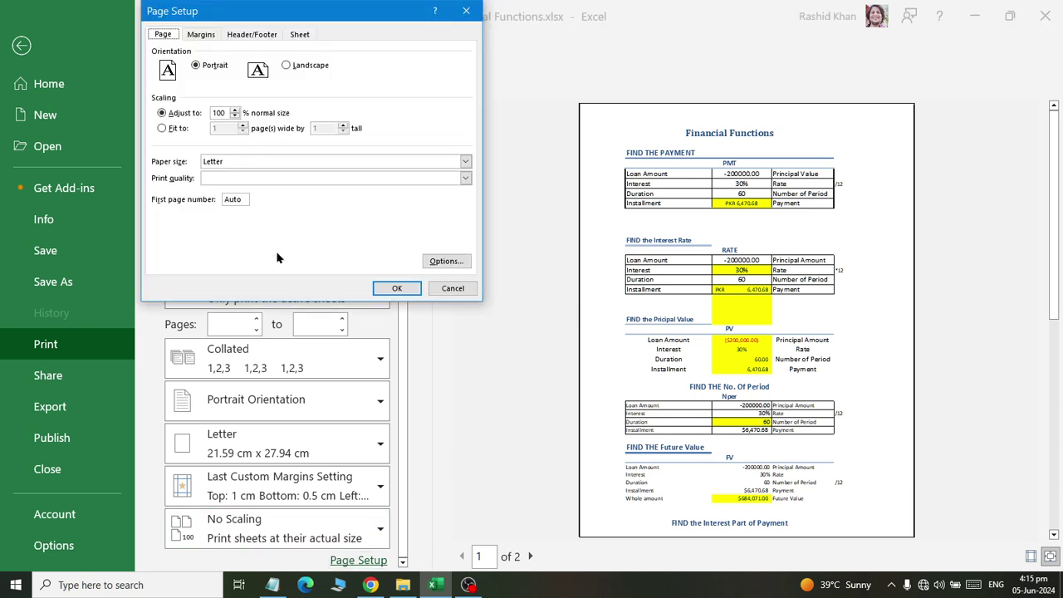
left_click(199, 34)
left_click(192, 232)
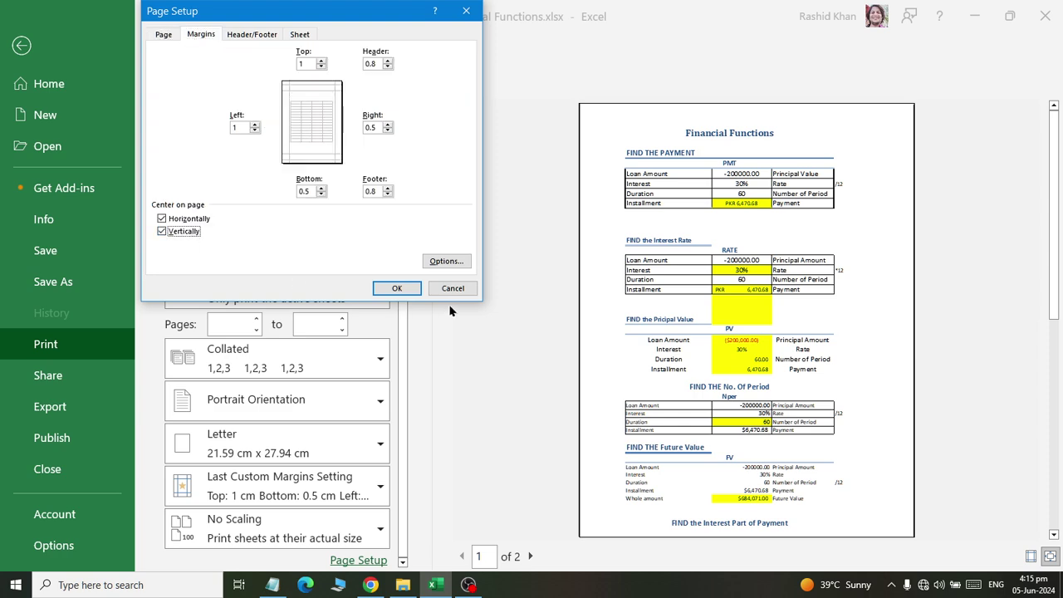
left_click(397, 288)
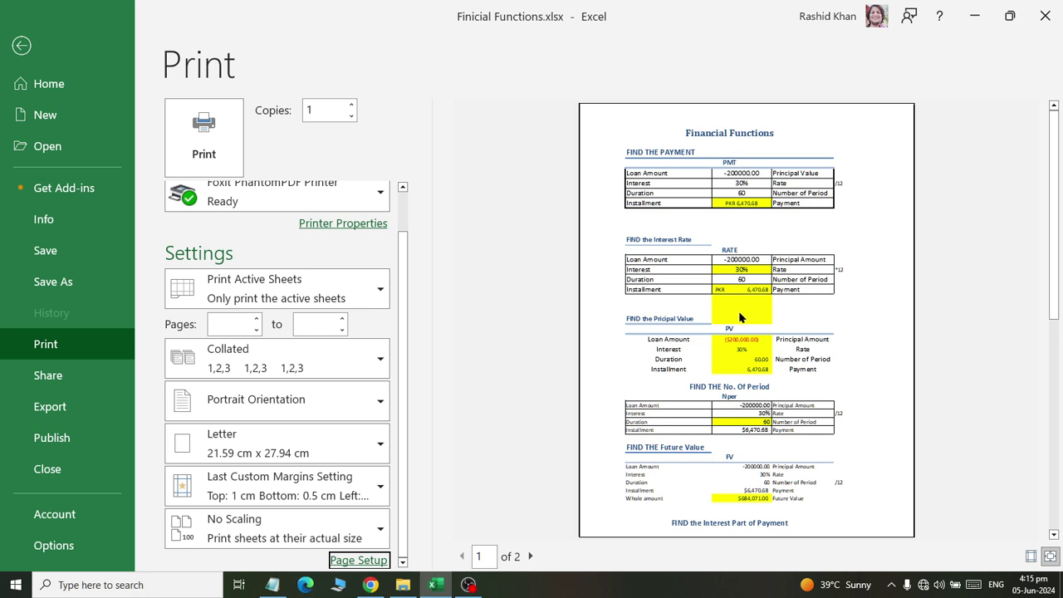
Keep Foxit PhantomPDF Printer as the selected printer.
scroll(333, 281, "up", 1)
left_click(309, 243)
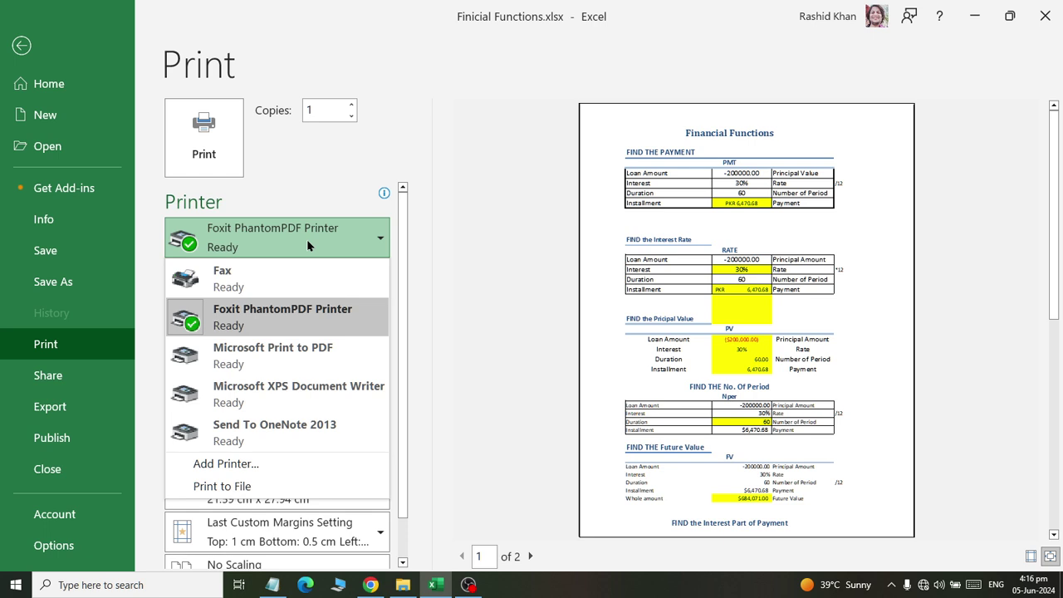
left_click(279, 328)
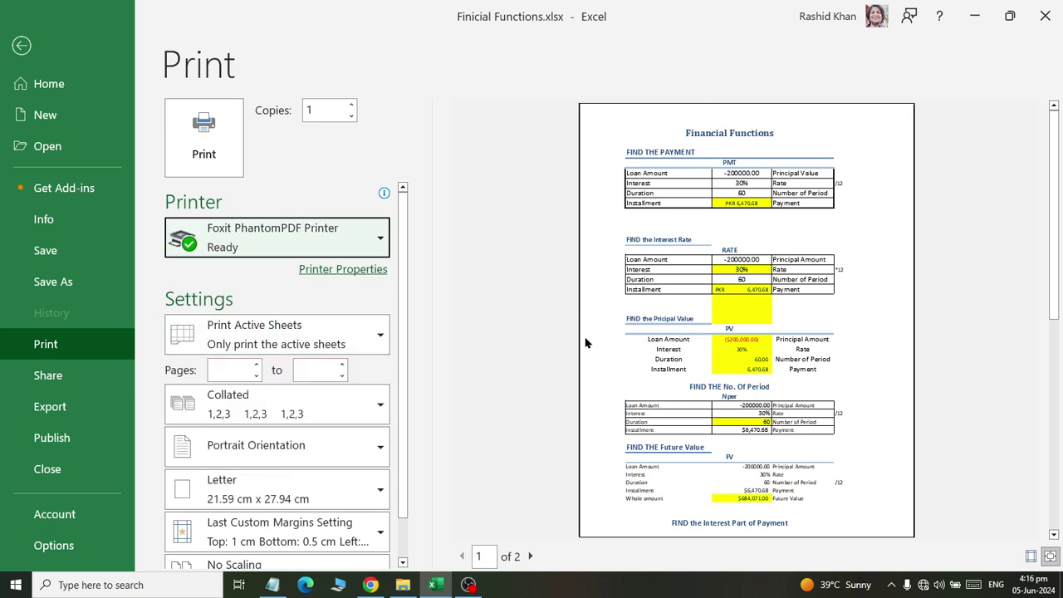
Adjust the Pages spinners, previewing page 2, so the print range covers pages 1 to 2.
left_click(257, 366)
left_click(341, 367)
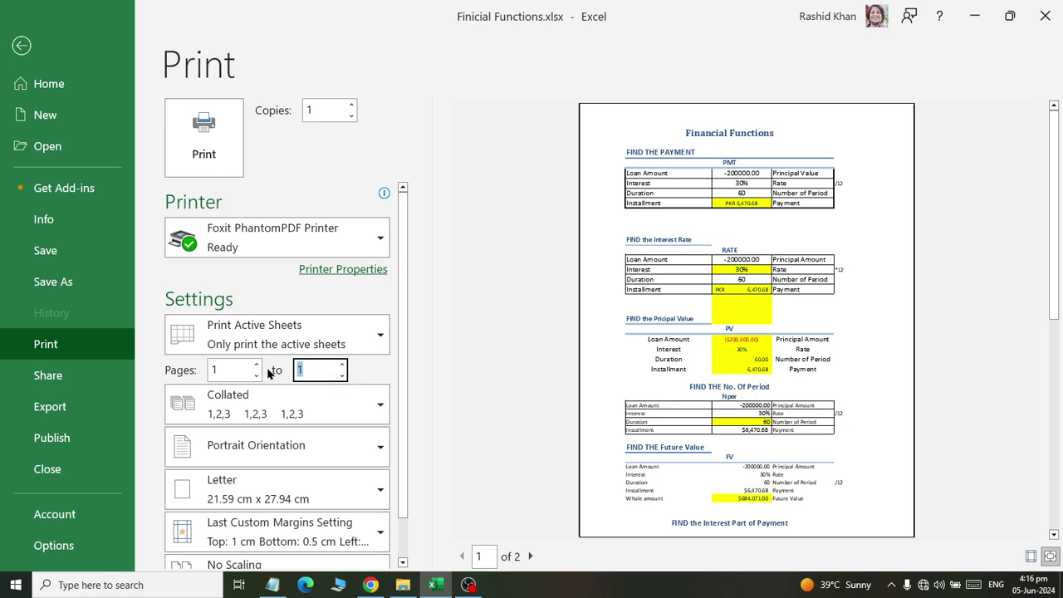
left_click(530, 556)
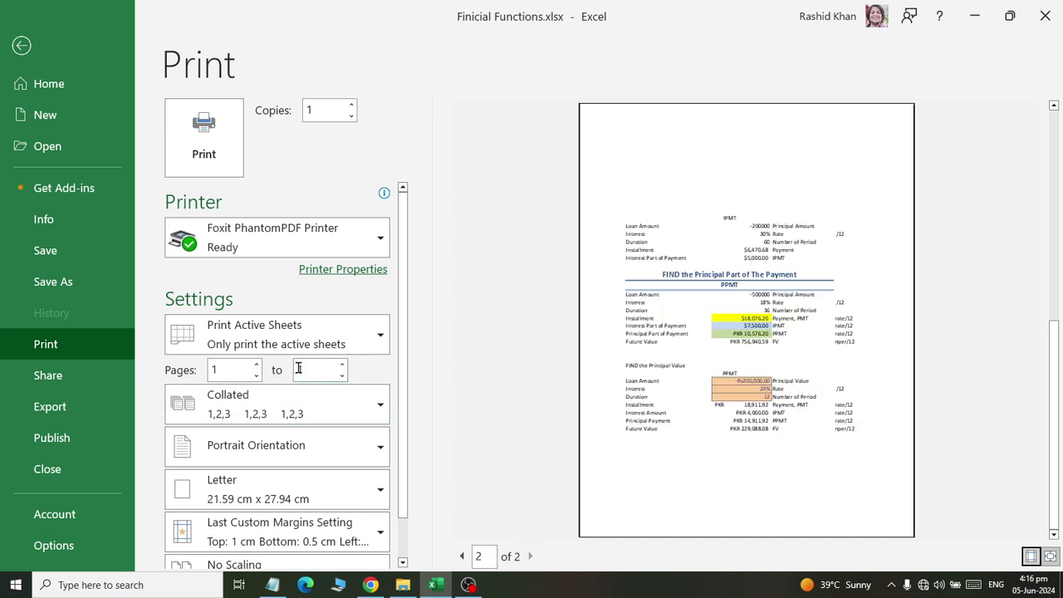
left_click(257, 365)
left_click(341, 366)
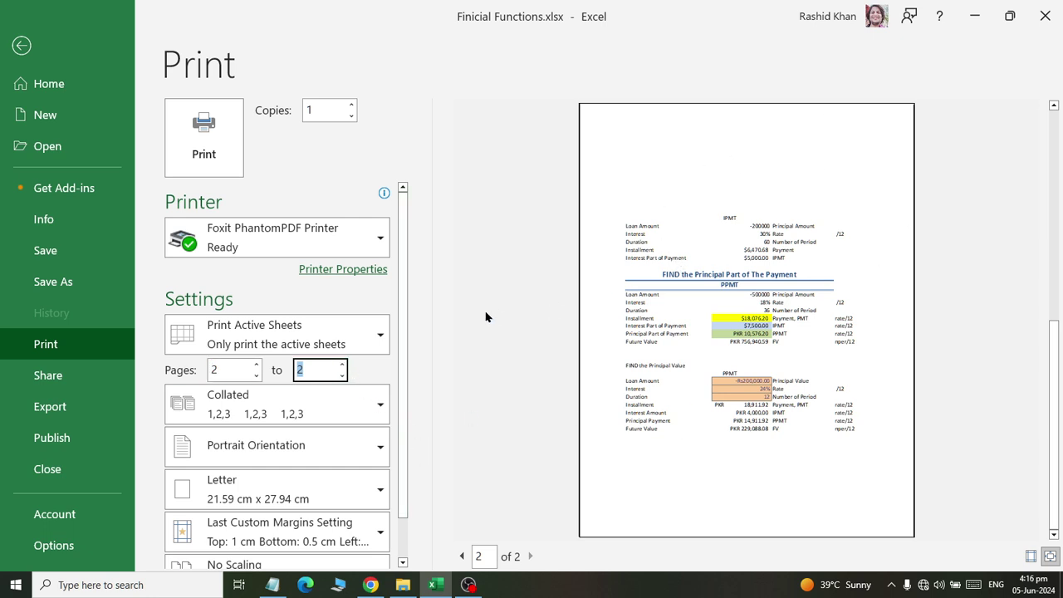
left_click(257, 375)
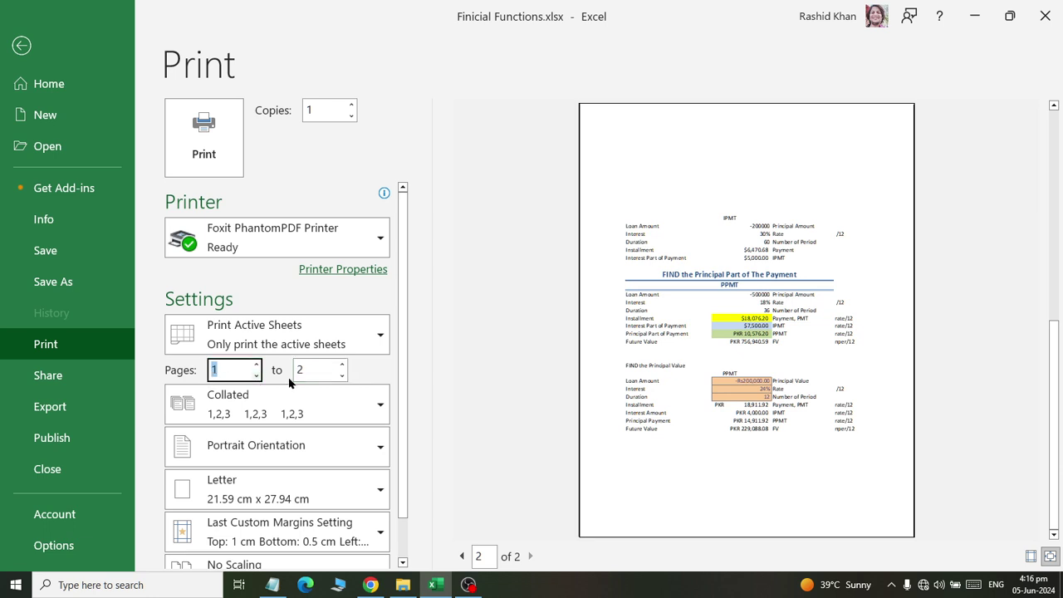
left_click(317, 375)
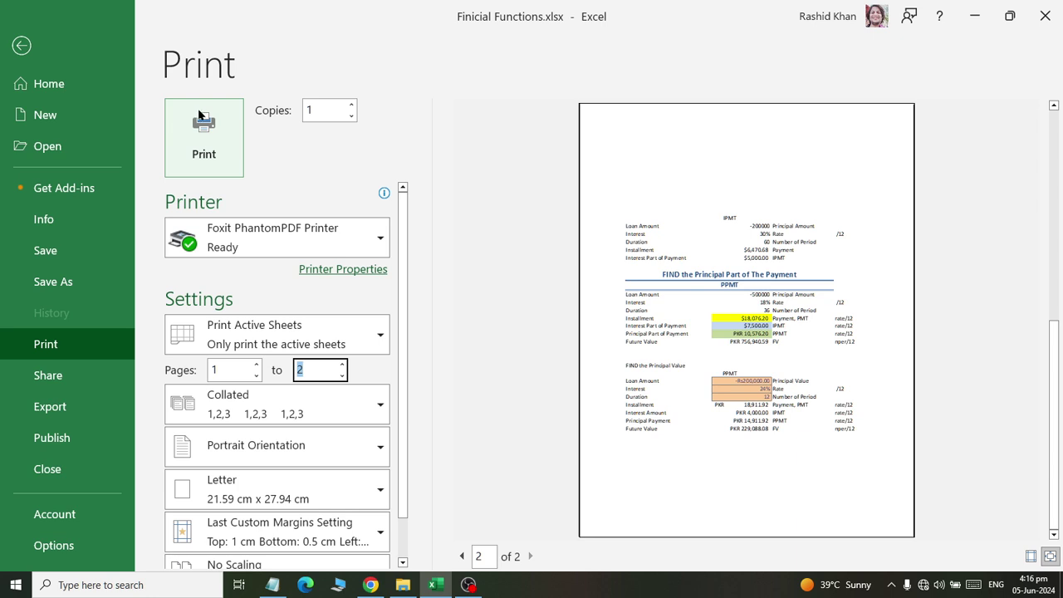
Print 3 copies with the page range narrowed to page 1, then return to the sheet.
left_click(350, 105)
left_click(336, 152)
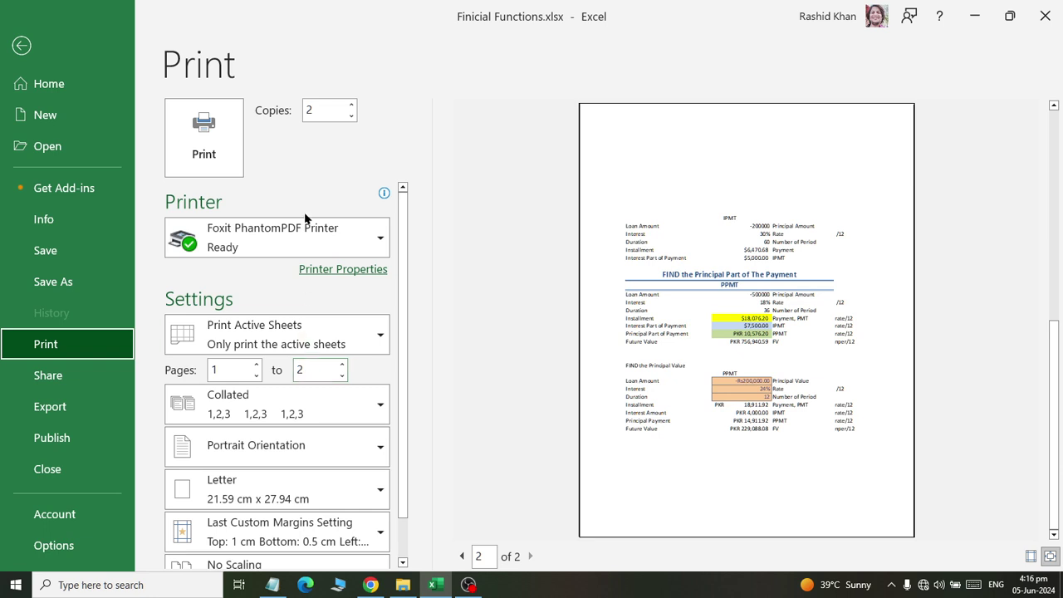
left_click(350, 106)
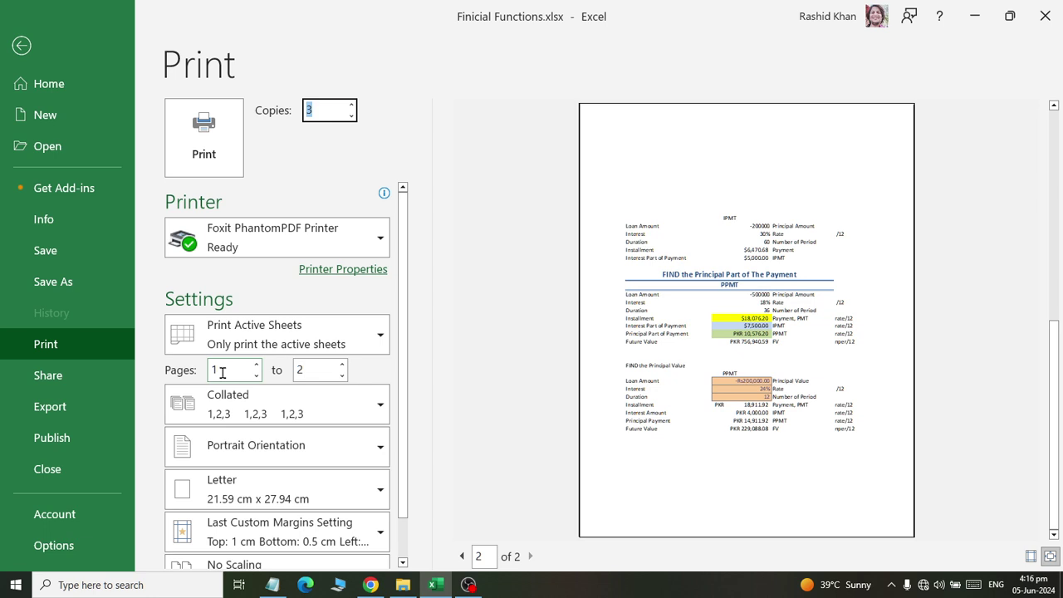
left_click(341, 374)
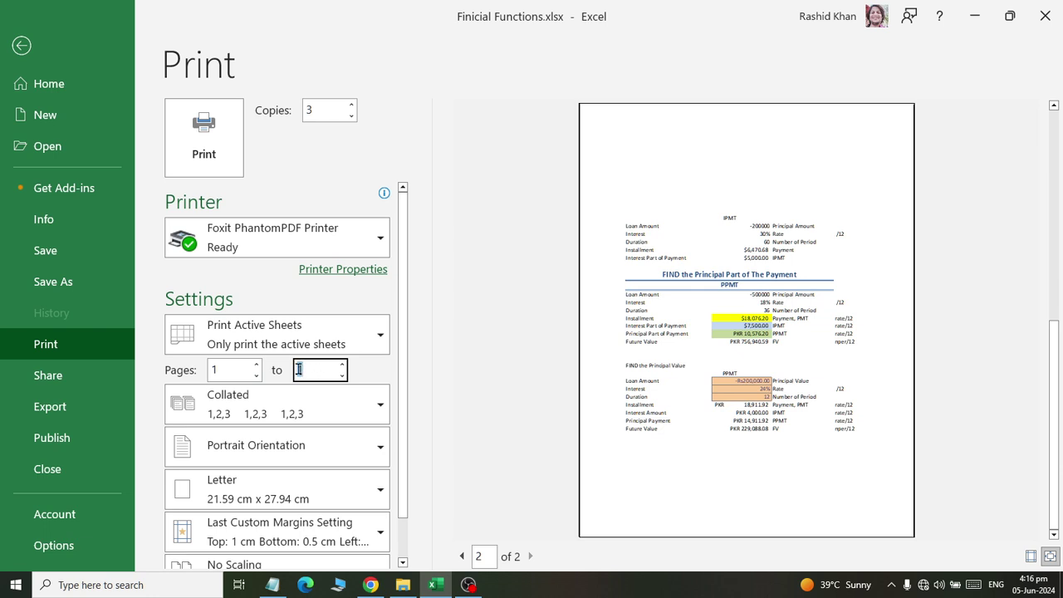
left_click(21, 47)
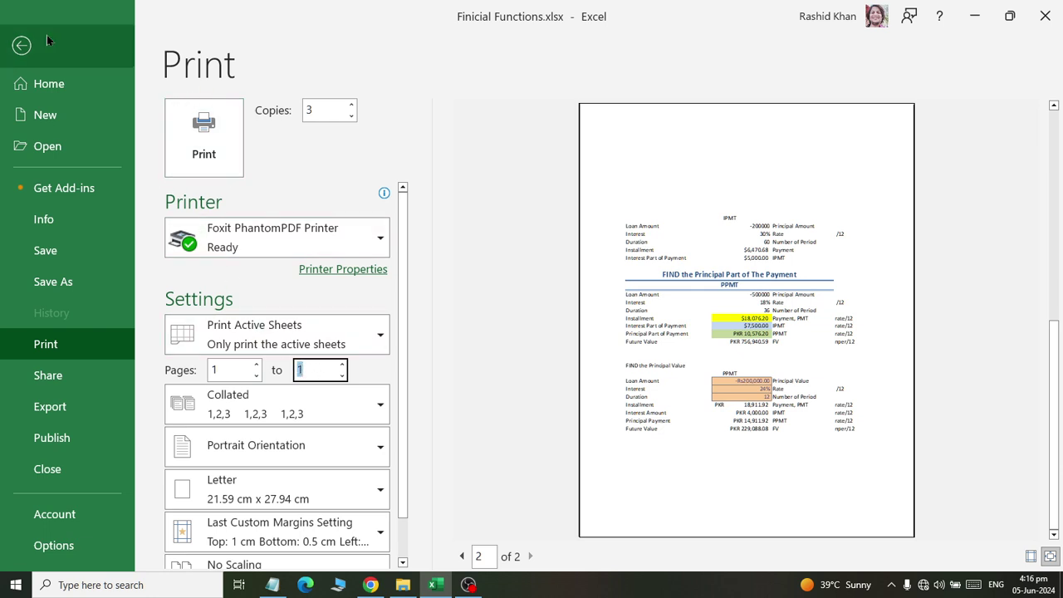
Return to the worksheet and scroll through the Financial Functions sheet.
left_click(294, 367)
scroll(307, 357, "down", 5)
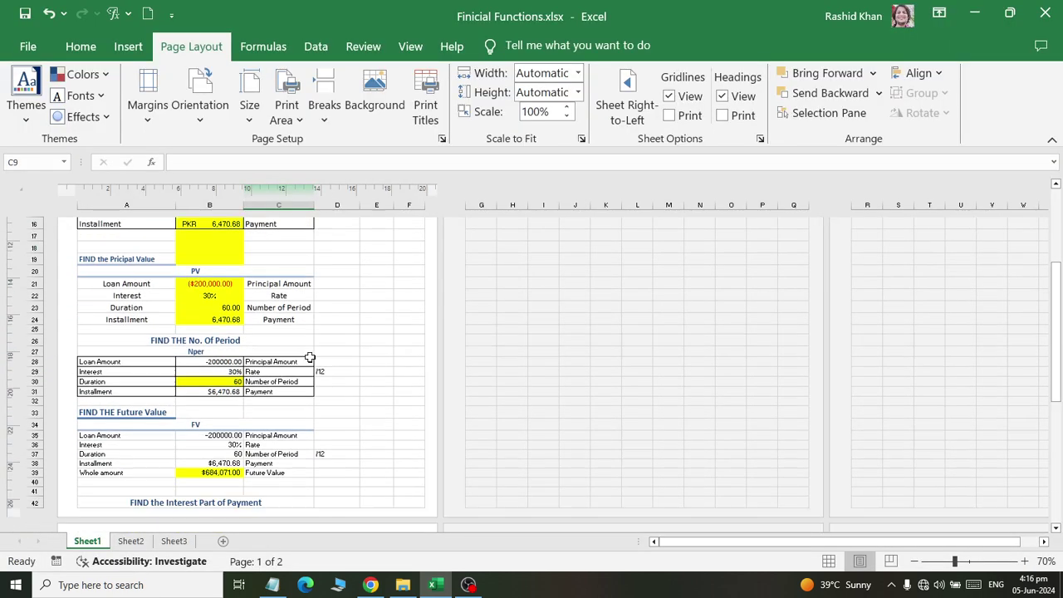
scroll(323, 329, "down", 1)
scroll(323, 329, "down", 8)
scroll(323, 329, "down", 4)
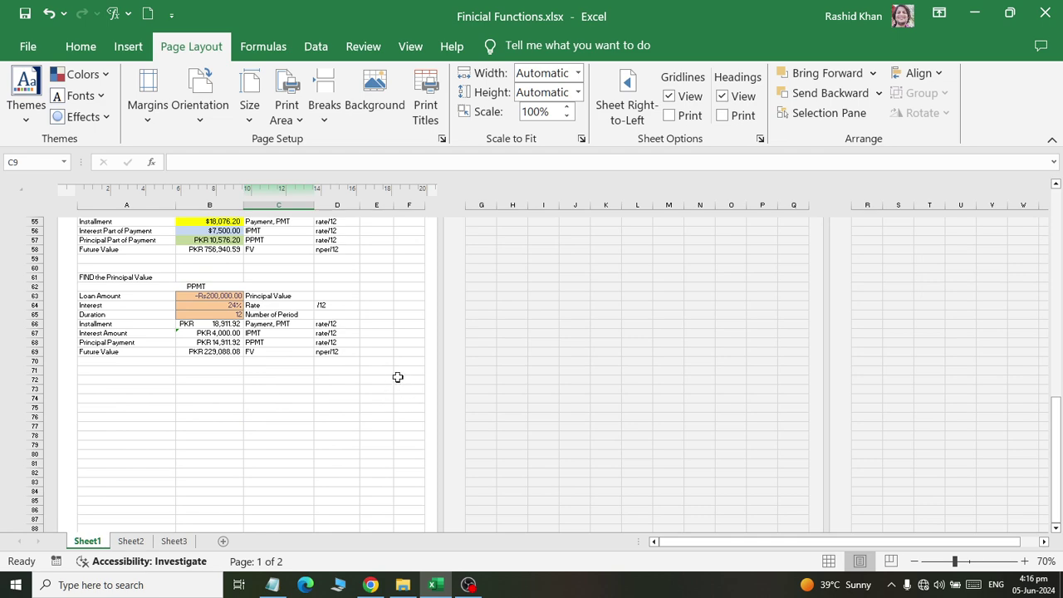
scroll(396, 374, "up", 4)
scroll(408, 332, "up", 2)
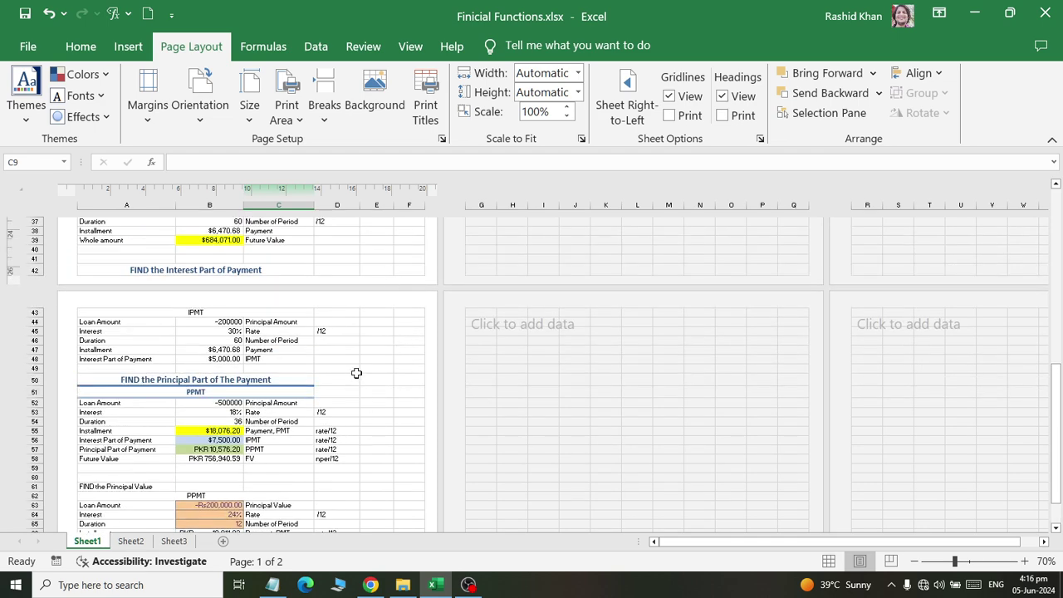
Close Excel with Don't Save and open the ExcelFiles folder in File Explorer.
left_click(1045, 12)
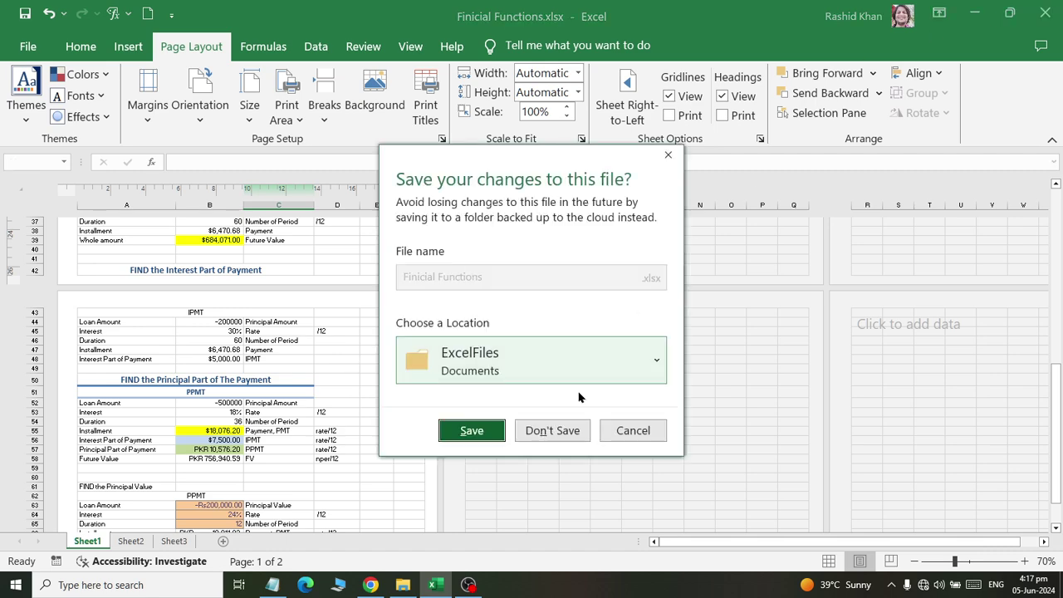
left_click(556, 430)
left_click(403, 585)
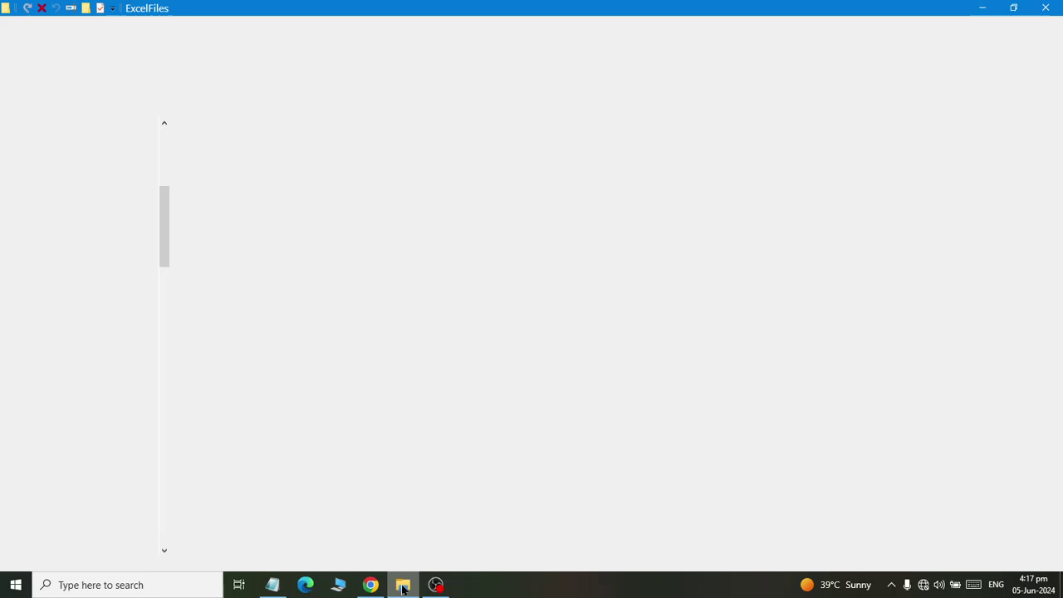
Open DaraSellerAccount_Assignment.xlsx and show its Seller sheet in Page Layout view.
scroll(493, 264, "down", 10)
left_click(681, 208)
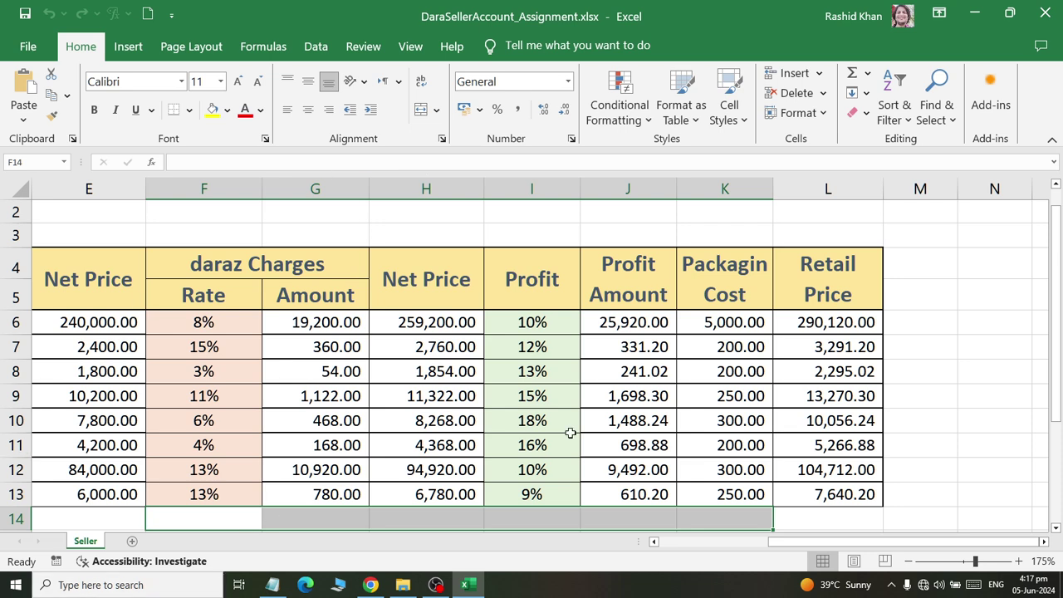
left_click_drag(804, 541, 696, 540)
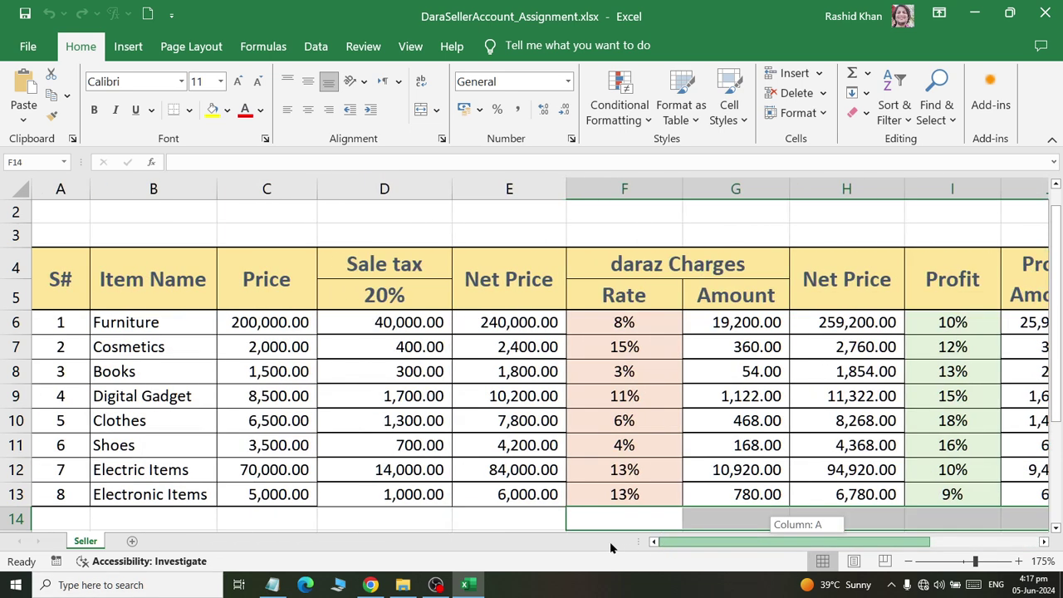
left_click(854, 562)
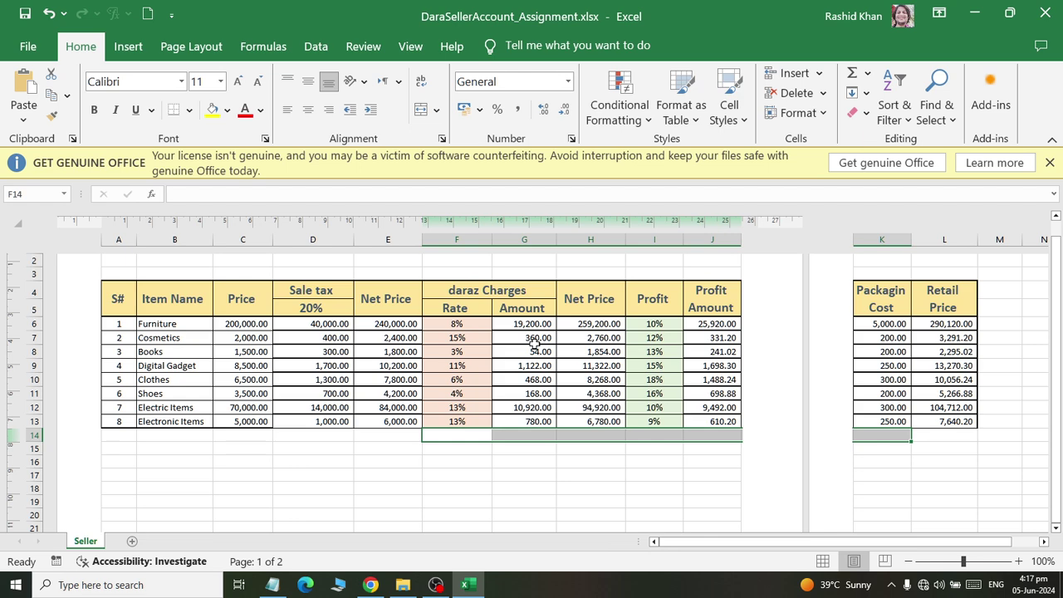
scroll(535, 342, "down", 1, "ctrl")
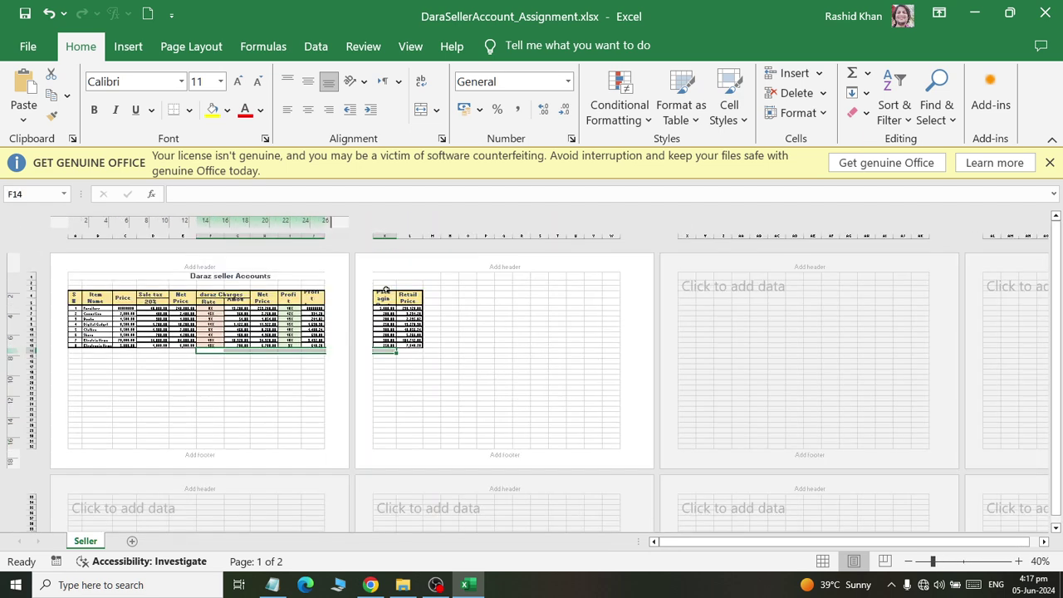
Apply Normal margins, portrait orientation and Letter paper size.
left_click(191, 46)
left_click(147, 93)
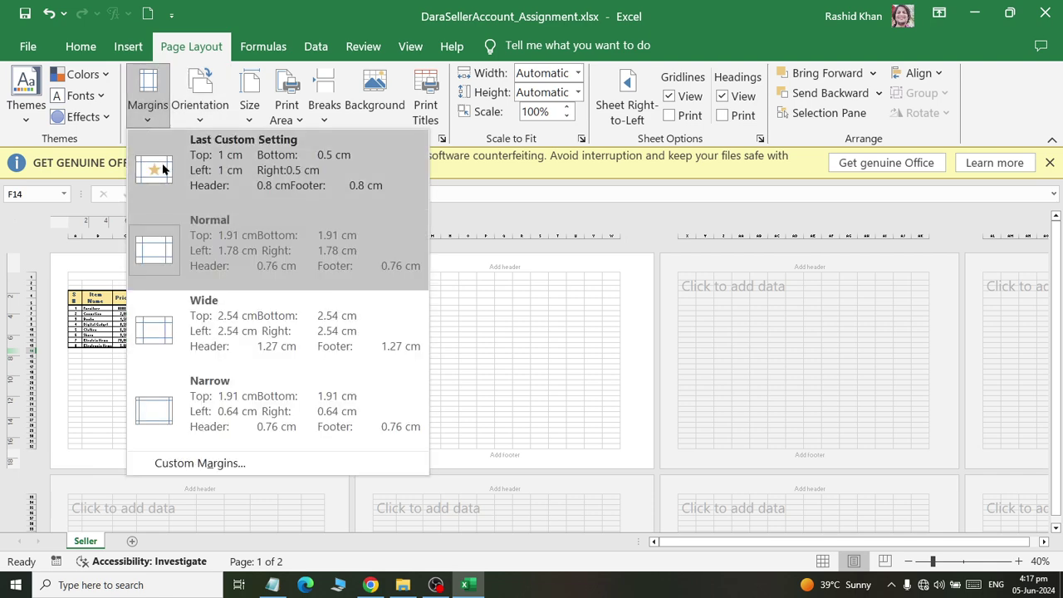
left_click(157, 243)
left_click(199, 93)
left_click(218, 147)
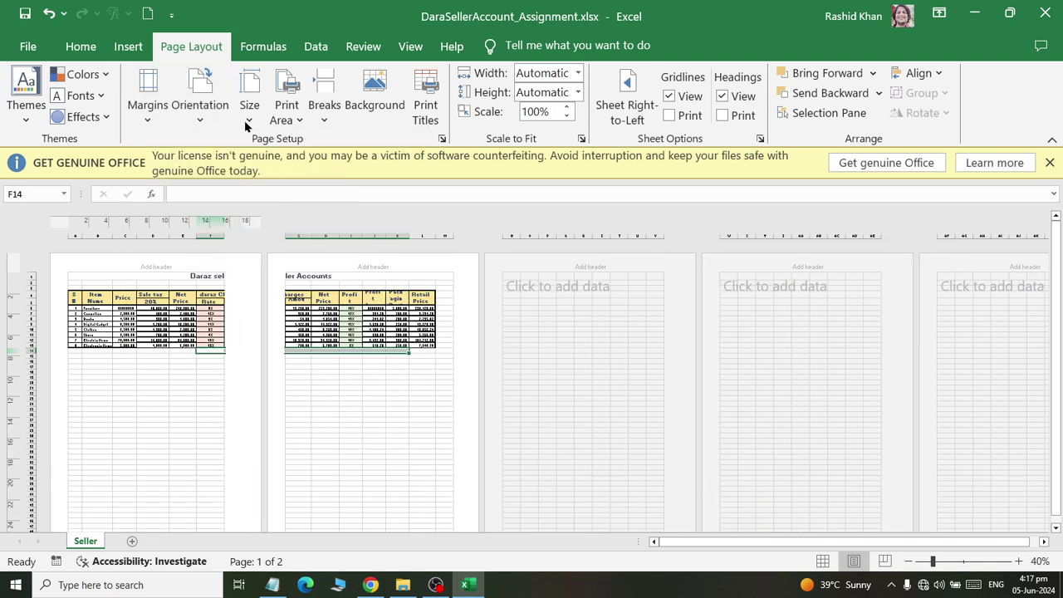
left_click(246, 120)
left_click(282, 150)
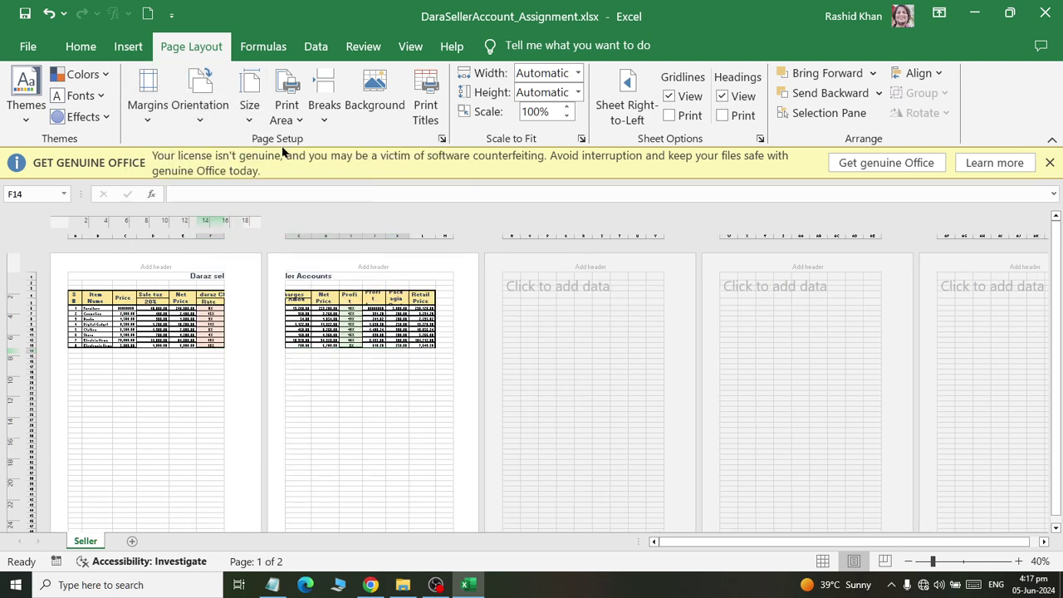
left_click(166, 382)
Keep portrait orientation and switch the paper size to A4, leaving margins unchanged.
left_click(201, 117)
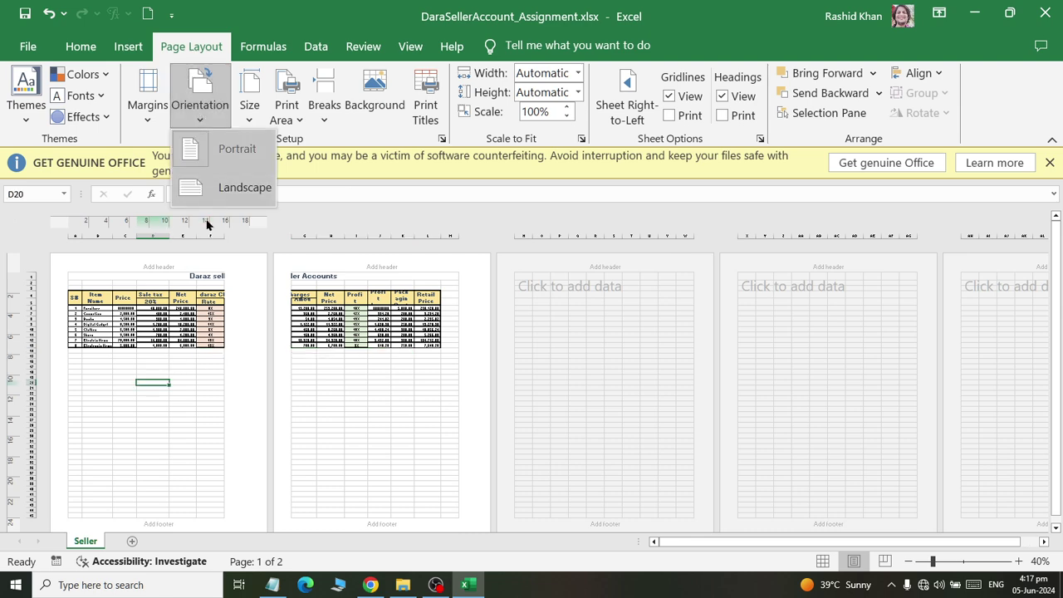
left_click(220, 147)
left_click(249, 116)
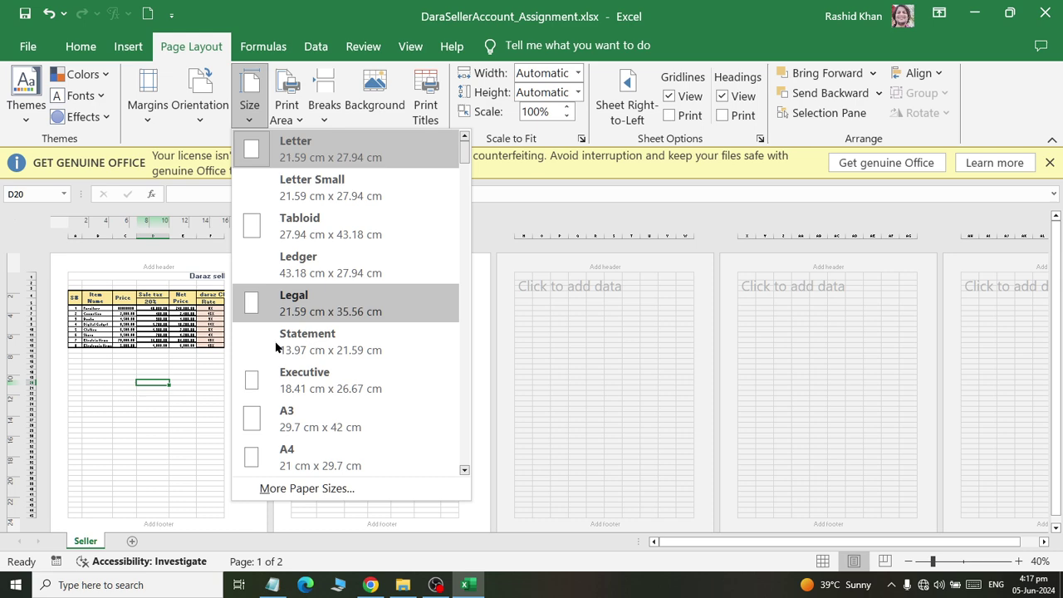
left_click(284, 458)
left_click(149, 117)
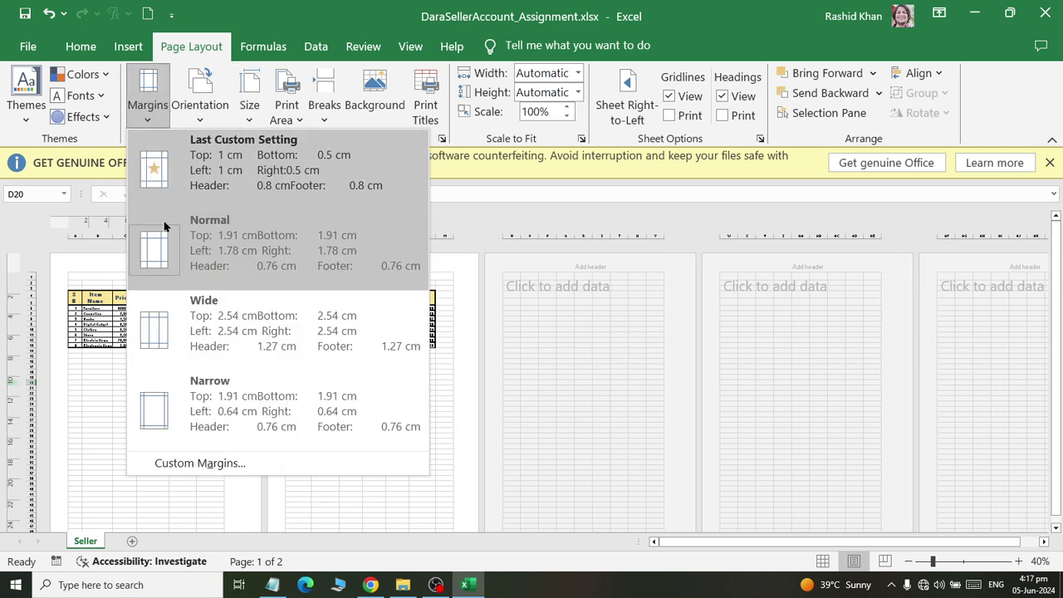
left_click(76, 458)
Review the two-page layout, selecting title cell A1 and Profit header cell I4.
scroll(110, 284, "up", 5)
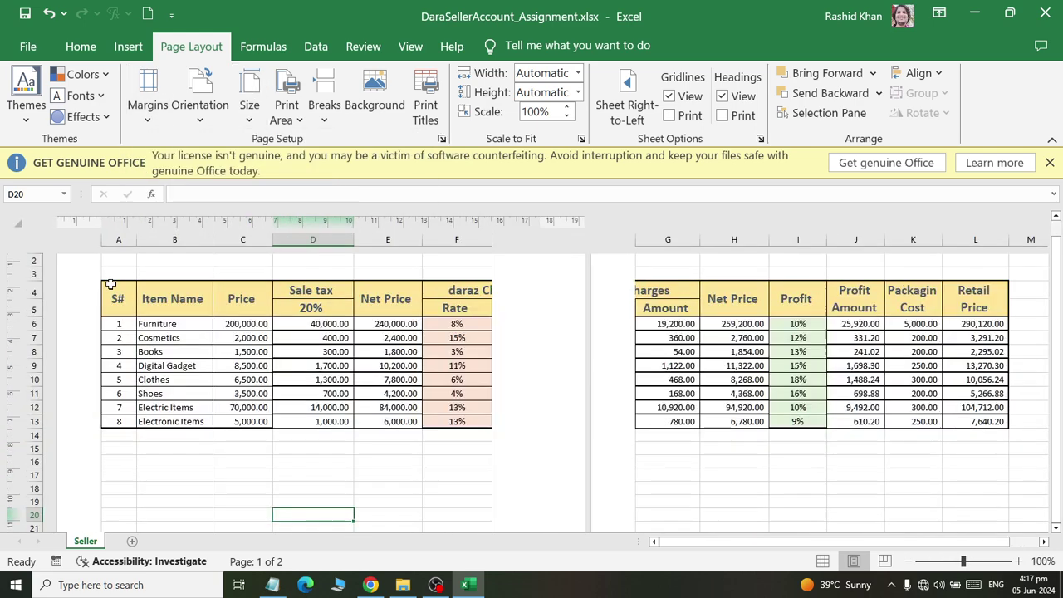
scroll(166, 391, "up", 2)
left_click(182, 331)
scroll(182, 366, "down", 2)
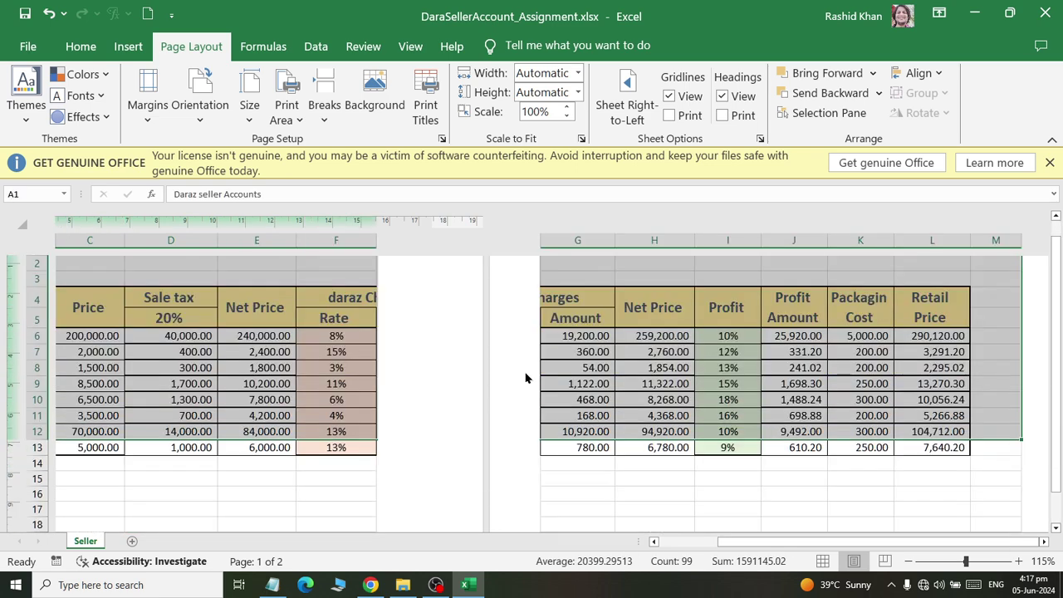
left_click(693, 297)
scroll(382, 378, "down", 2)
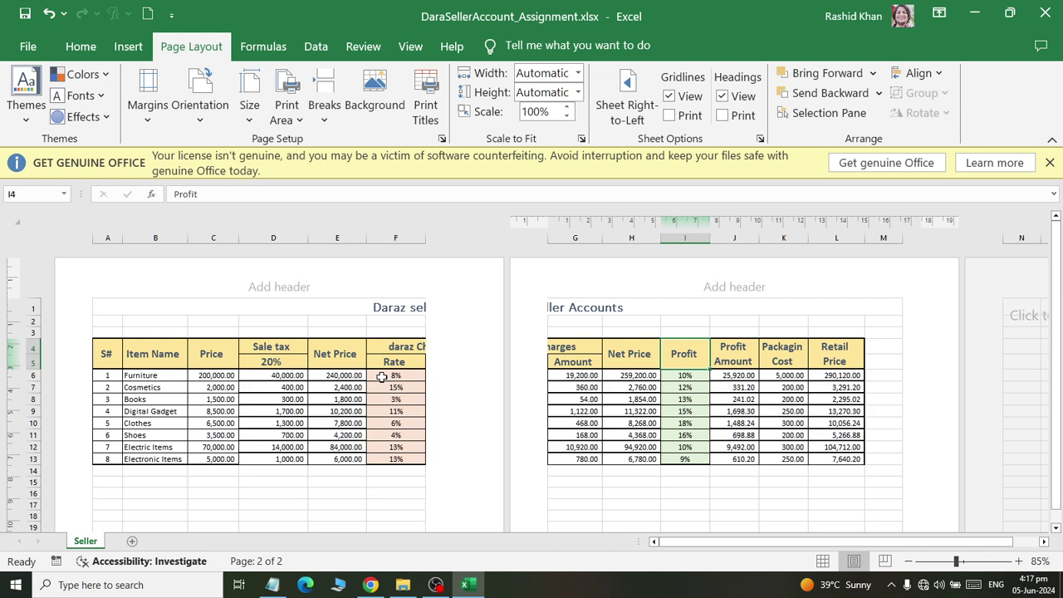
scroll(382, 380, "down", 1)
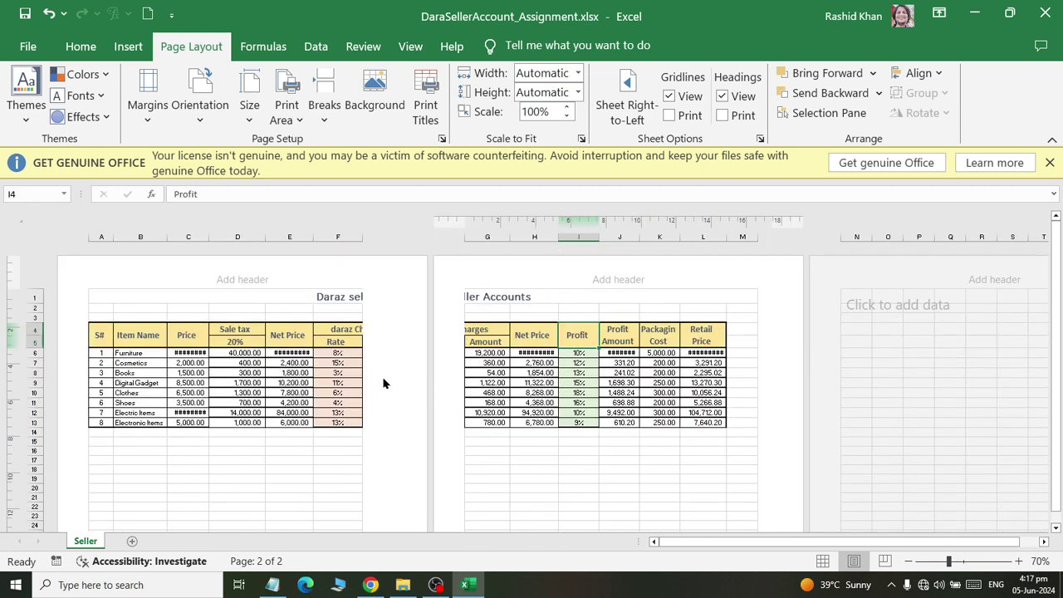
left_click(200, 109)
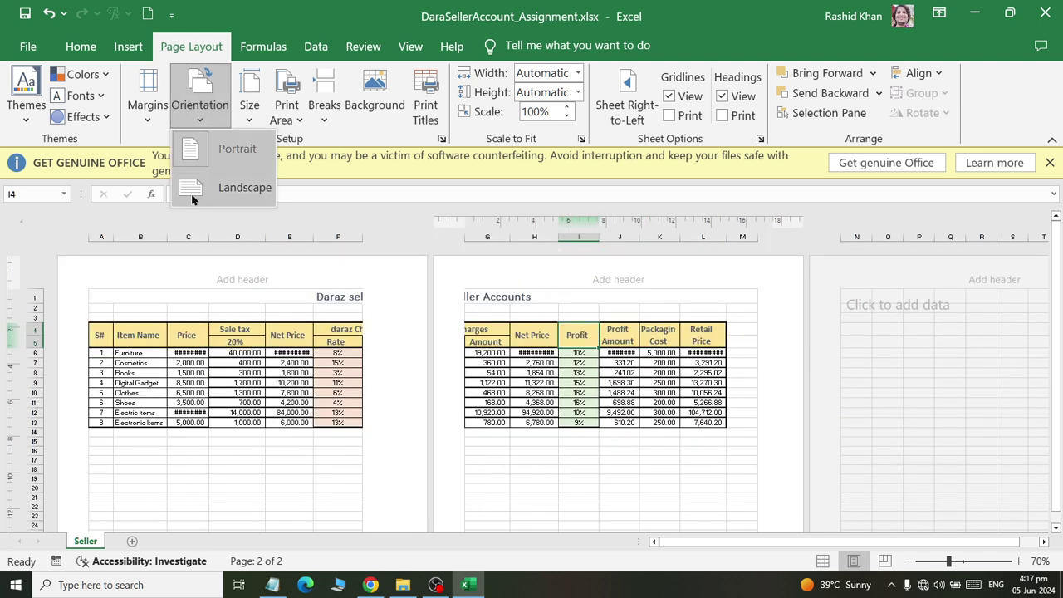
Turn the pages to landscape and check the layout around cells E13 and G8.
left_click(237, 187)
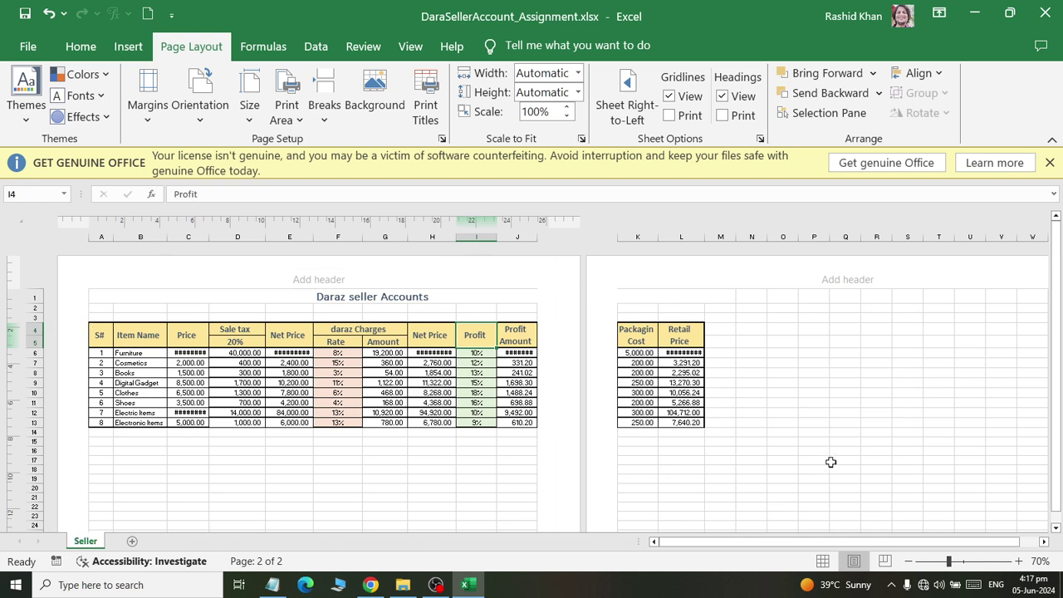
scroll(830, 462, "down", 2, "ctrl")
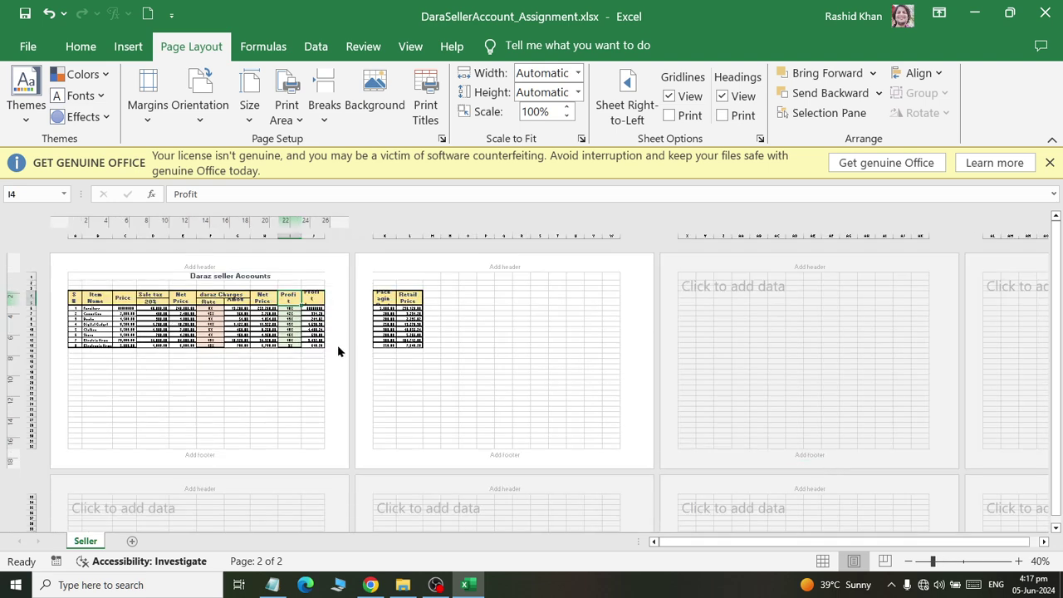
scroll(338, 351, "up", 1, "ctrl")
left_click(253, 387)
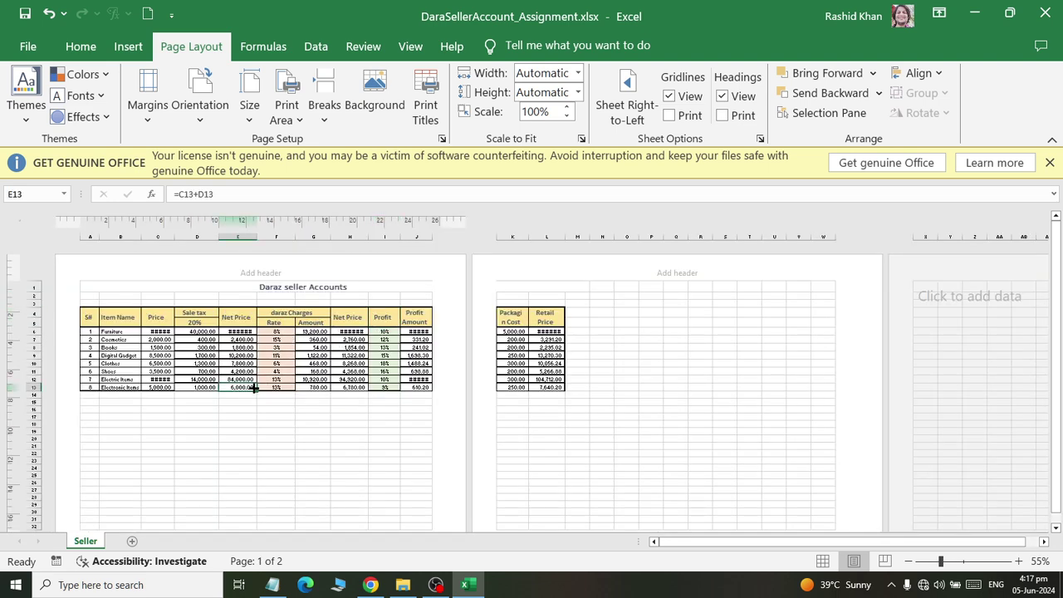
left_click(241, 431)
scroll(209, 368, "up", 4, "ctrl")
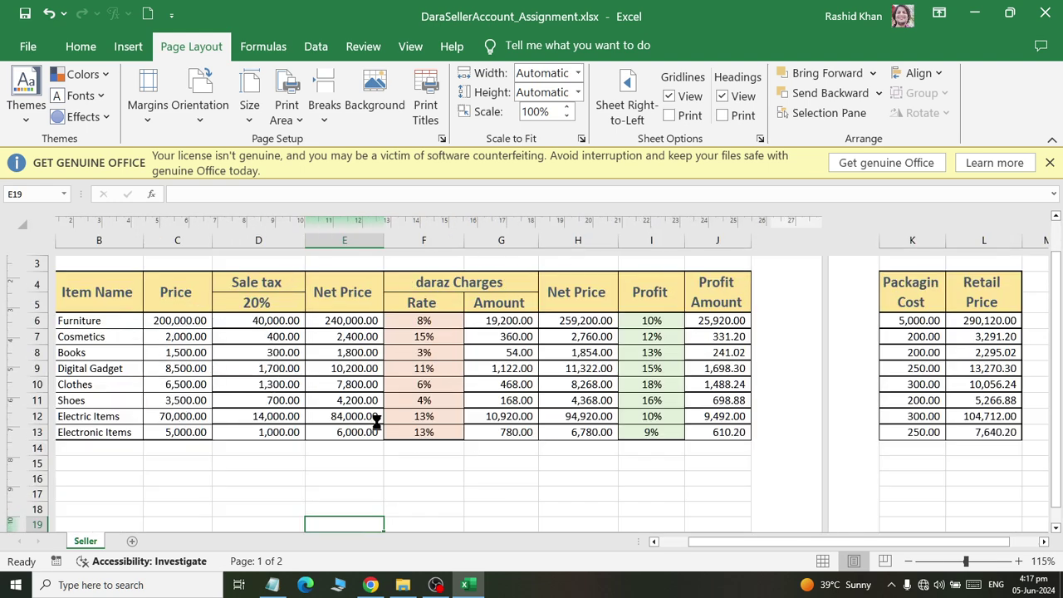
scroll(376, 422, "down", 3, "ctrl")
left_click(462, 400)
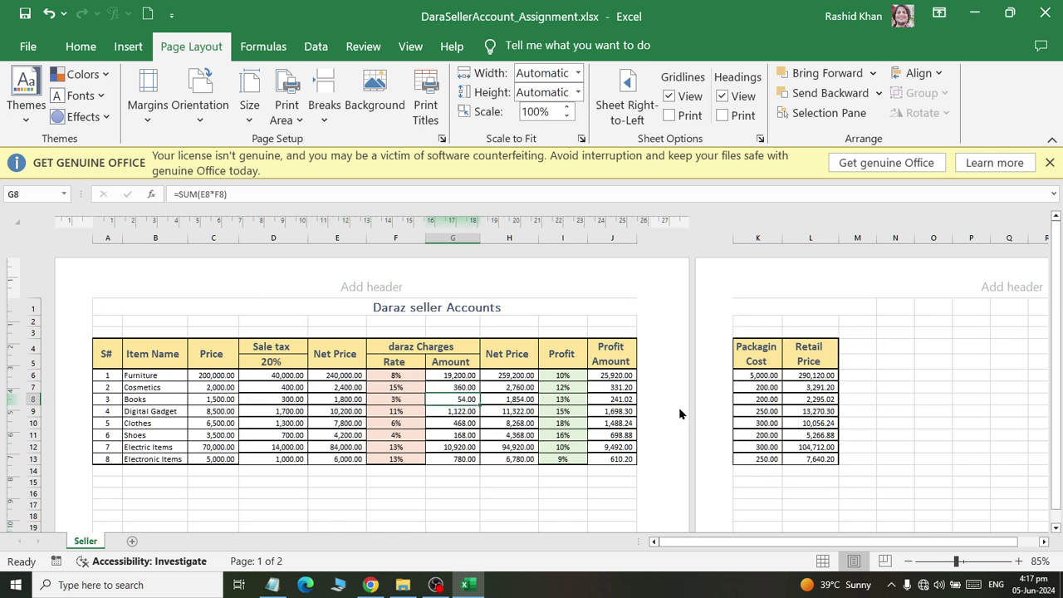
Lower the Scale to Fit percentage from 100% to 80%.
left_click(566, 117)
left_click(566, 117)
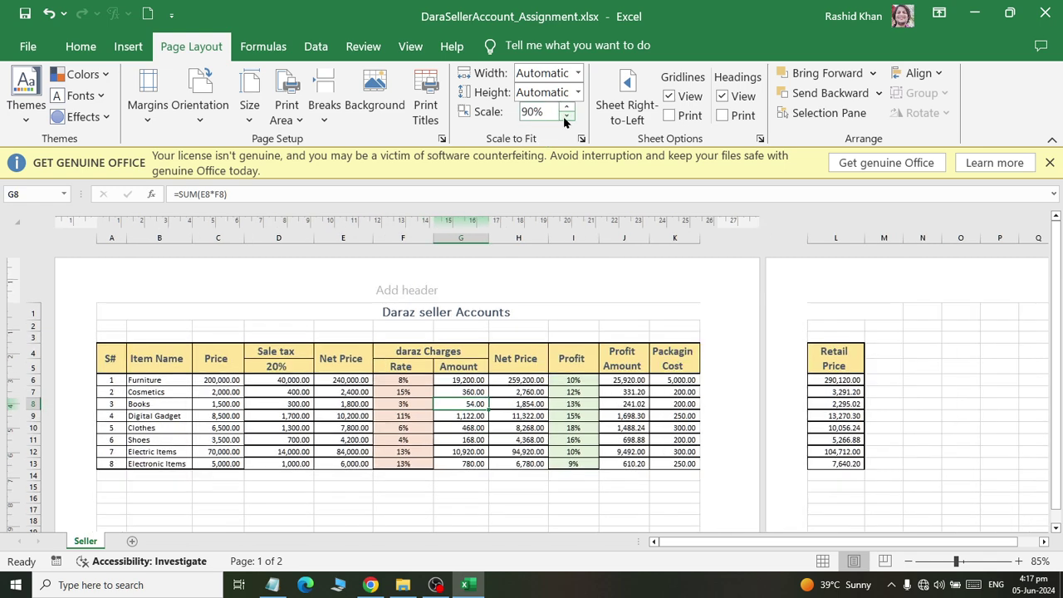
left_click(566, 117)
left_click(566, 117)
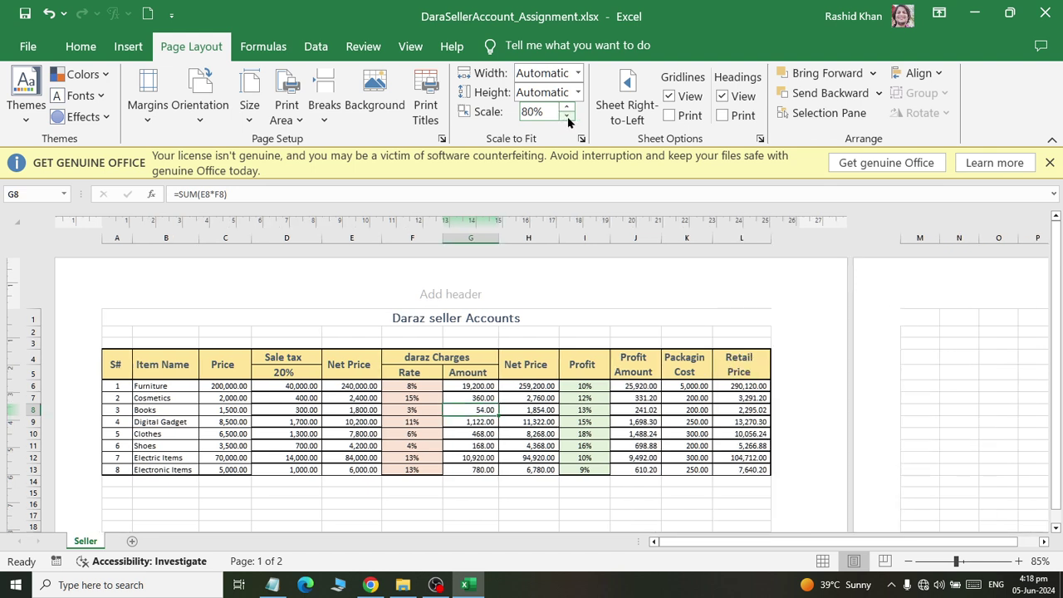
Set custom margins of 1 cm top and 0.5 cm bottom, left and right.
left_click(149, 128)
left_click(160, 465)
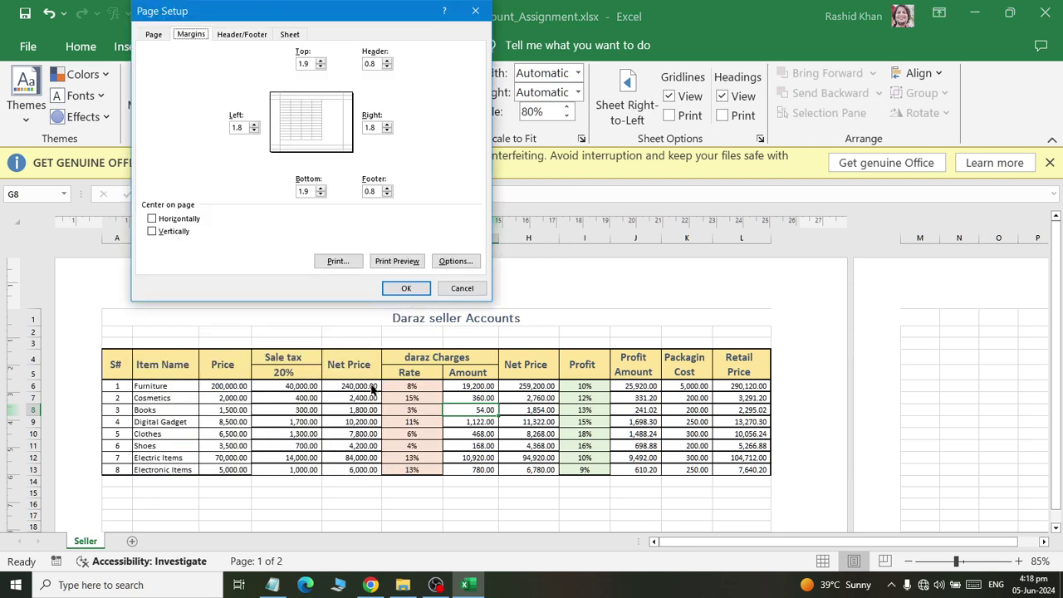
left_click(245, 125)
key("Tab")
type(".5")
key("Tab")
key("Tab")
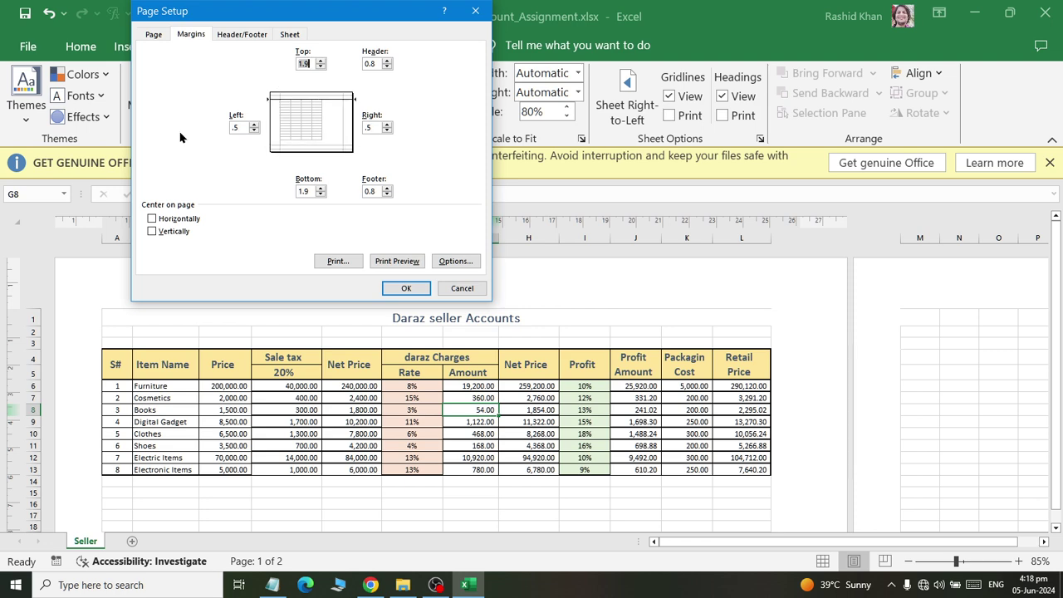
type("1")
key("Tab")
key("Tab")
key("shift+Tab")
type(".5")
left_click(407, 287)
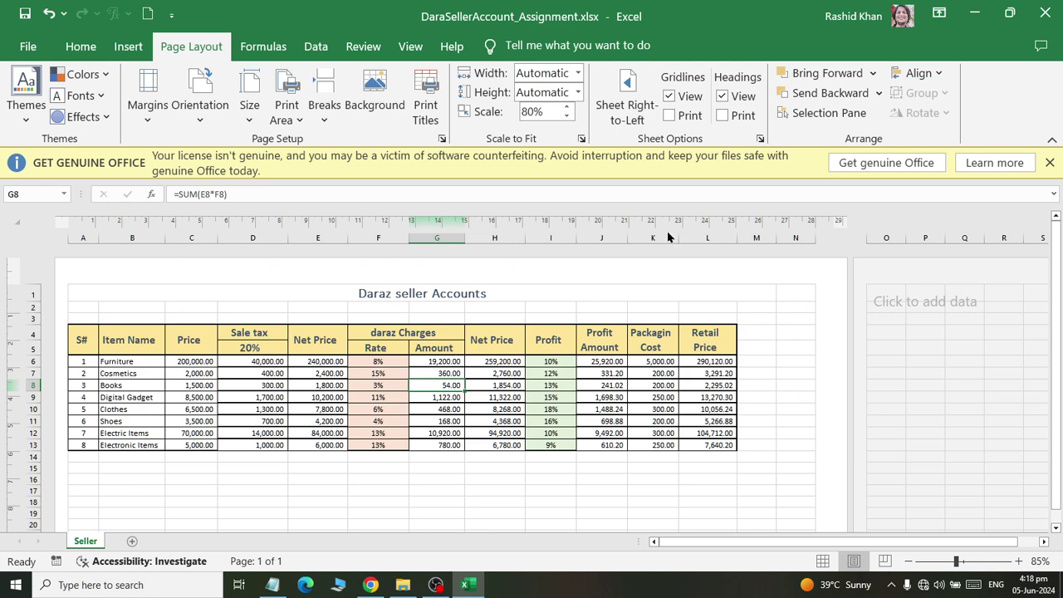
Set the print scale to 90%, then go to the File screen.
left_click(564, 107)
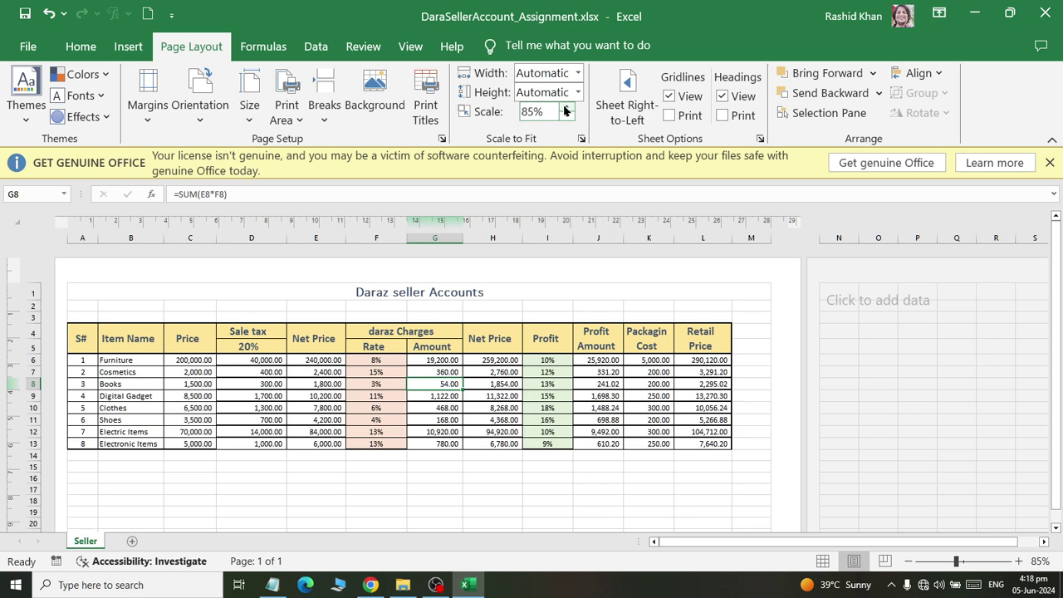
left_click(565, 108)
left_click(564, 107)
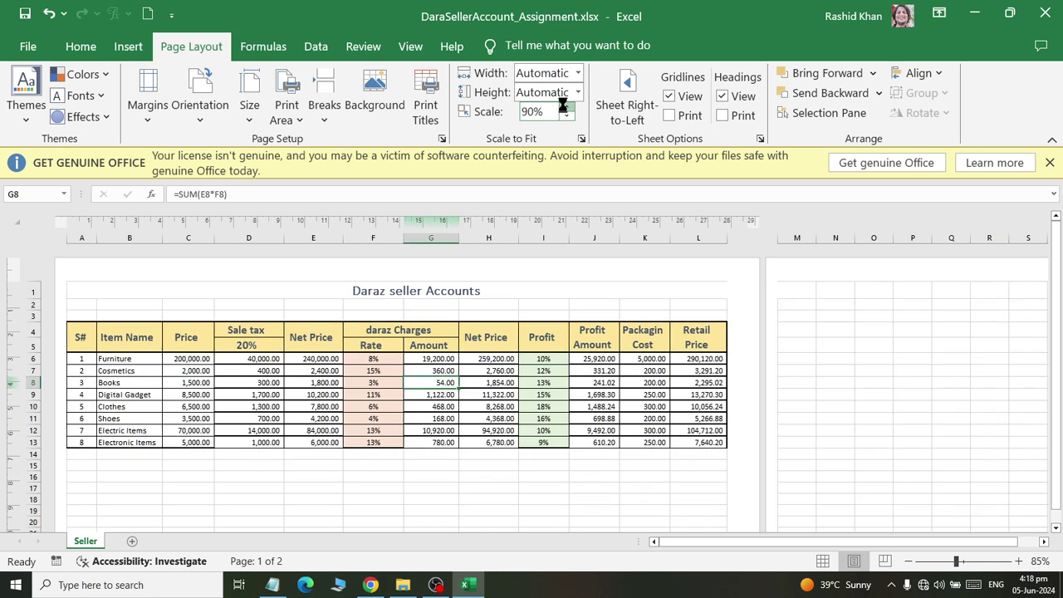
left_click(568, 115)
left_click(386, 456)
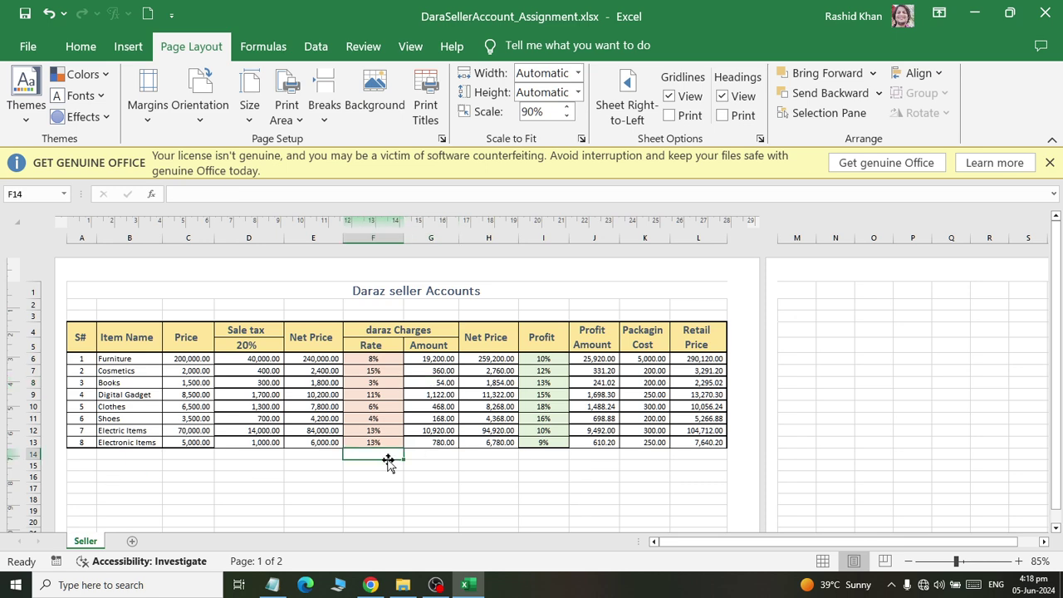
left_click(8, 53)
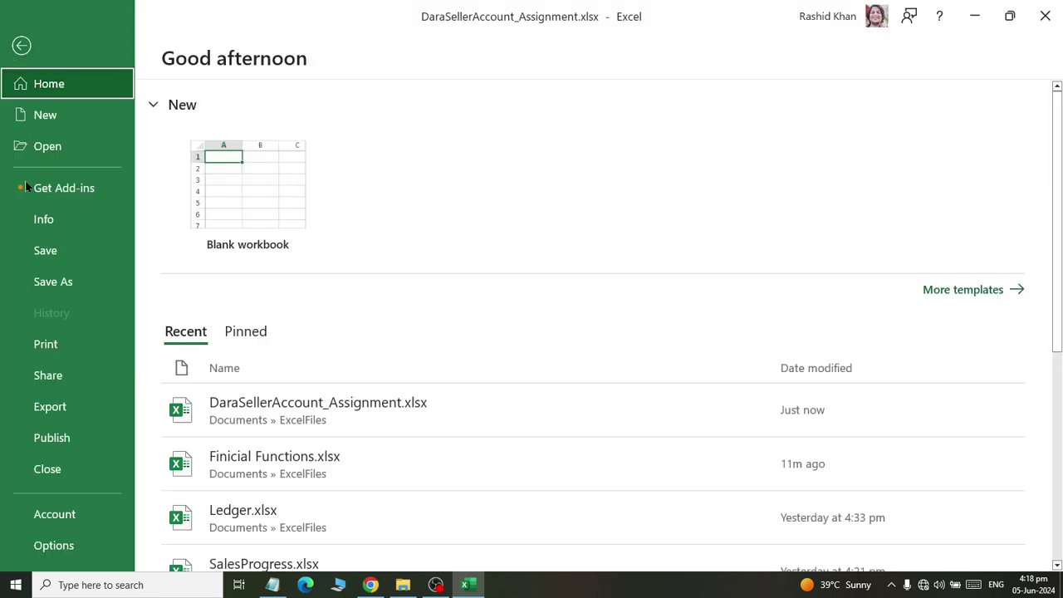
In Page Setup, centre the Seller table horizontally and vertically on the page.
left_click(47, 355)
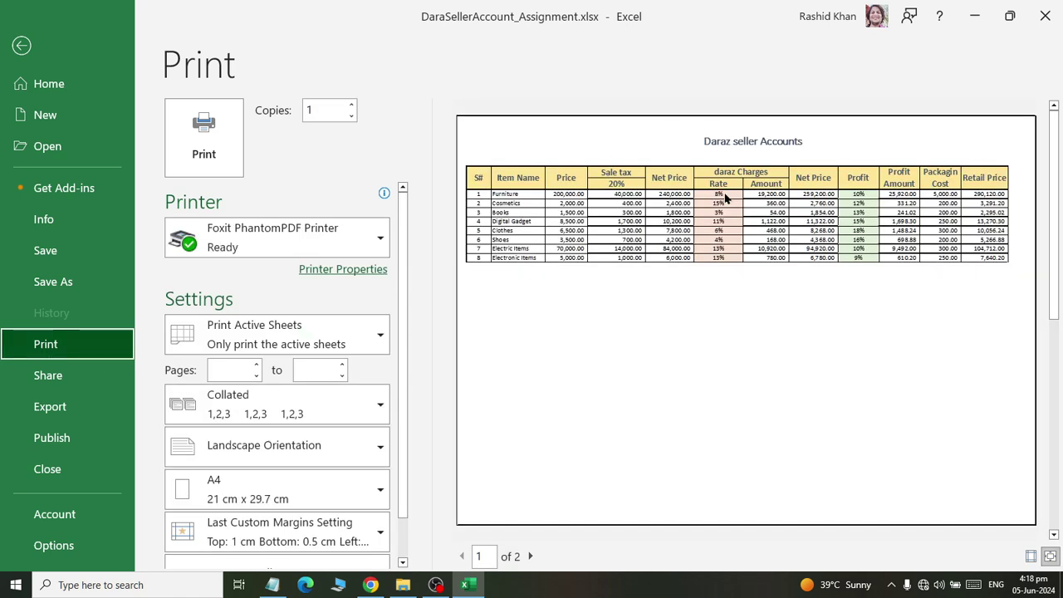
scroll(320, 495, "down", 1)
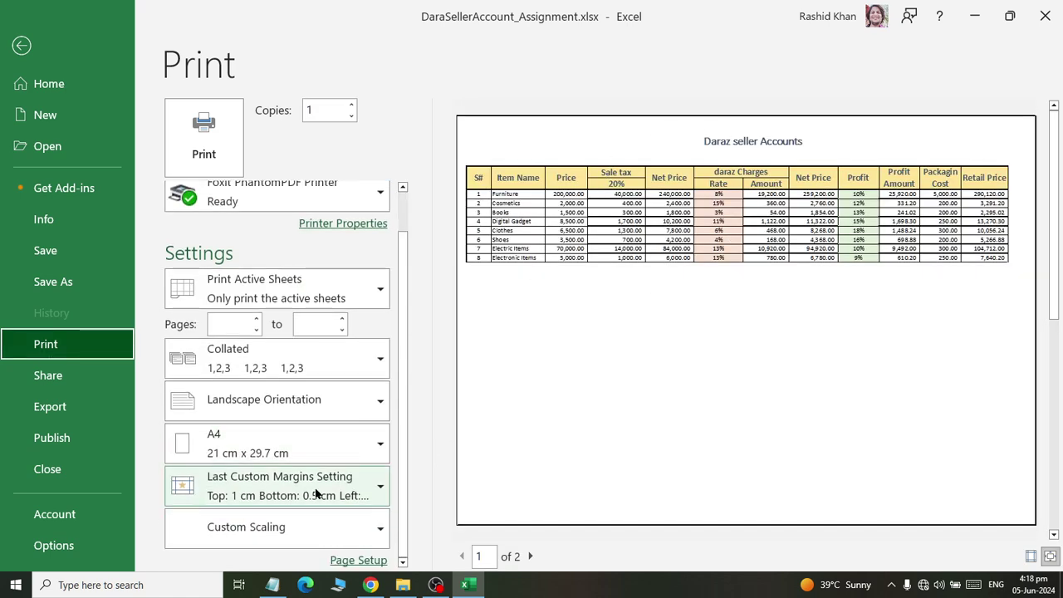
left_click(345, 561)
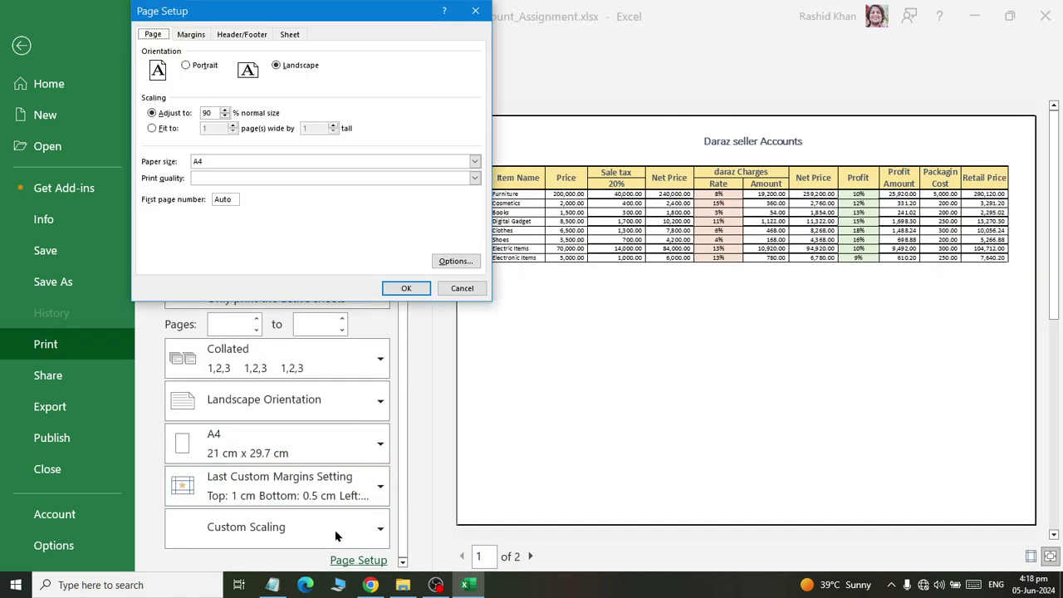
left_click(192, 35)
left_click(152, 218)
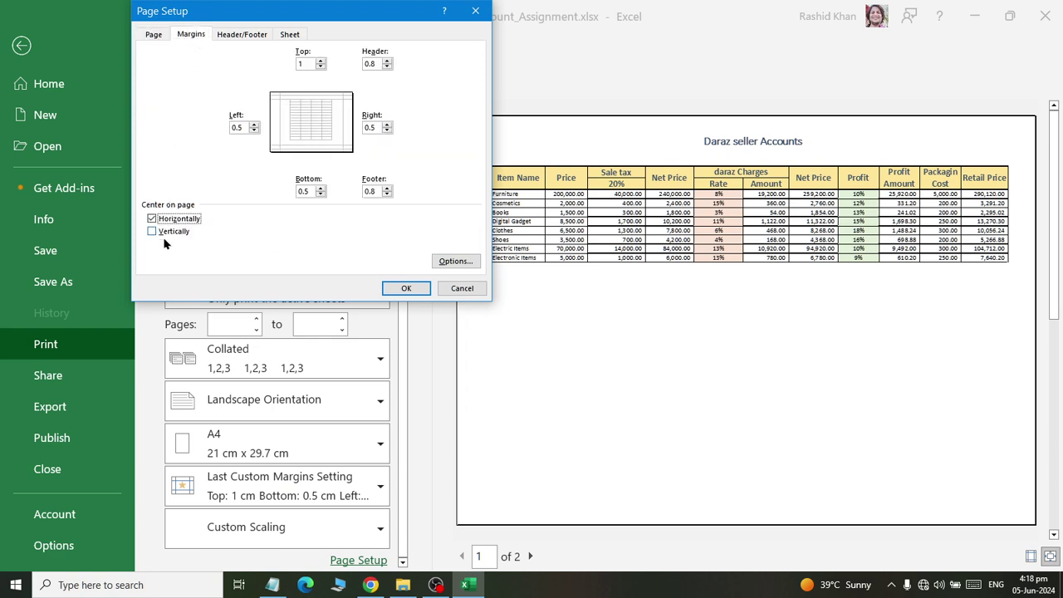
left_click(154, 231)
left_click(406, 288)
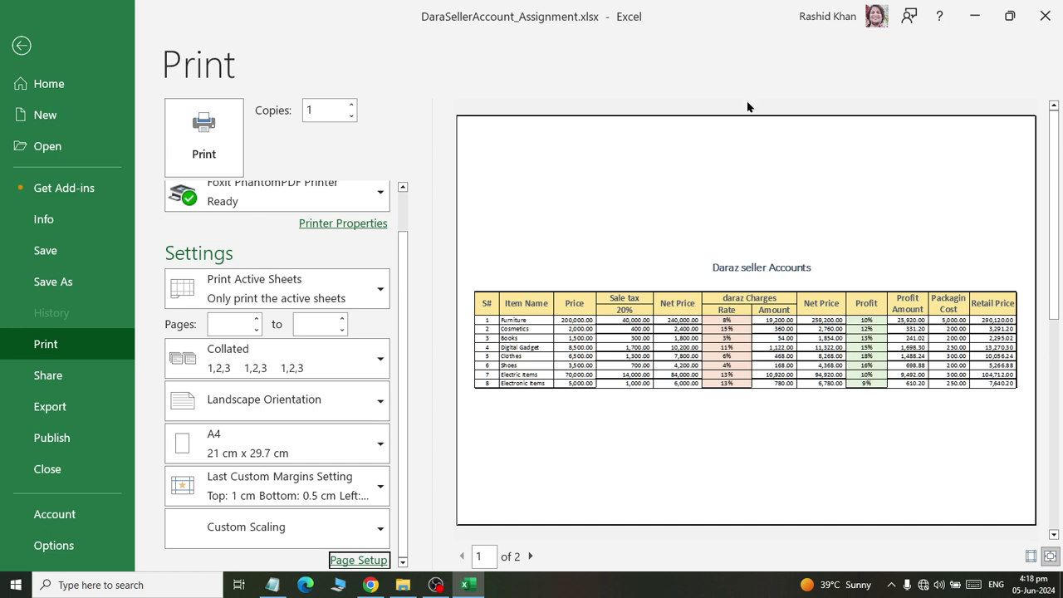
Revisit Page Setup margins and adjust the horizontal centring setting.
left_click(339, 560)
left_click(191, 34)
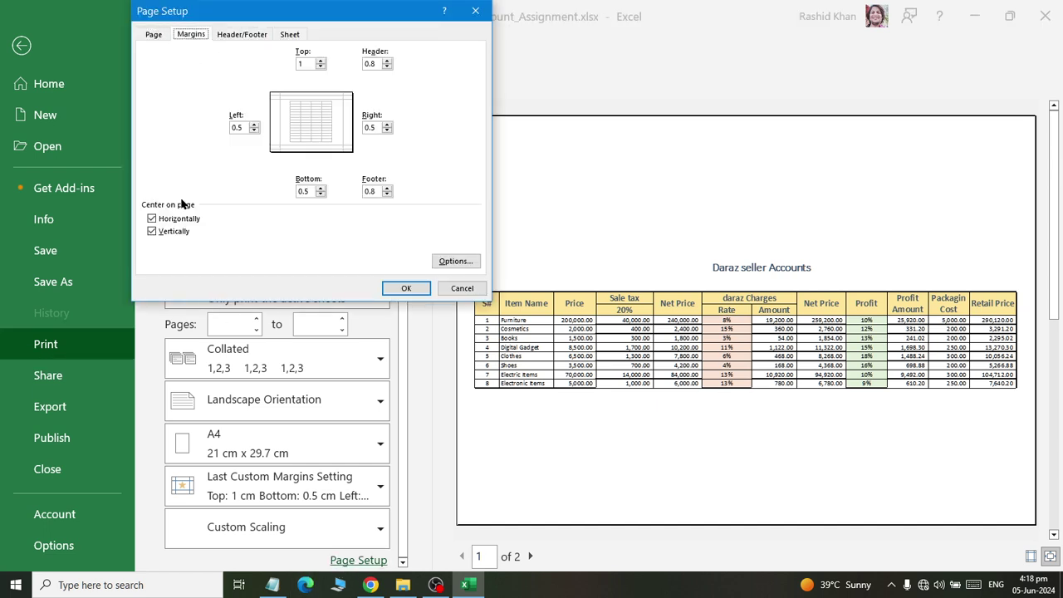
left_click(175, 220)
left_click(406, 290)
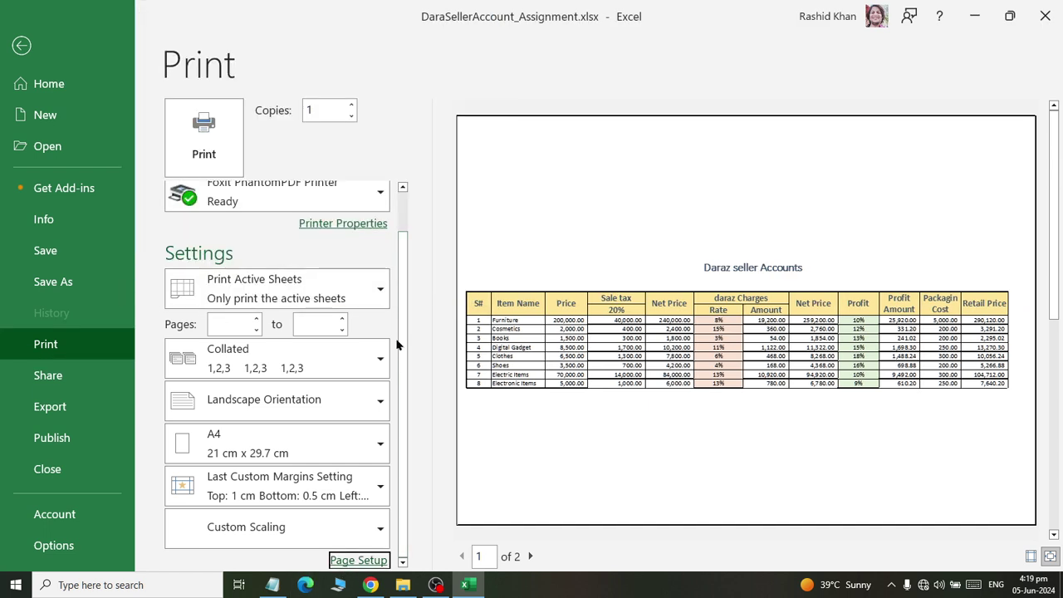
Leave the print view and close the seller accounts workbook, answering the save prompt.
key("Escape")
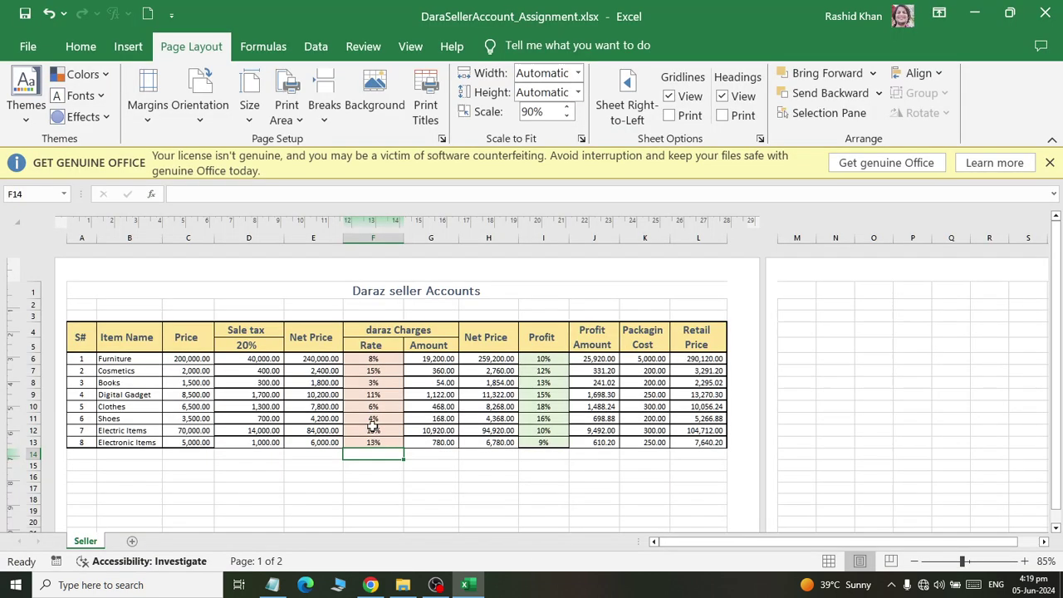
left_click(373, 349)
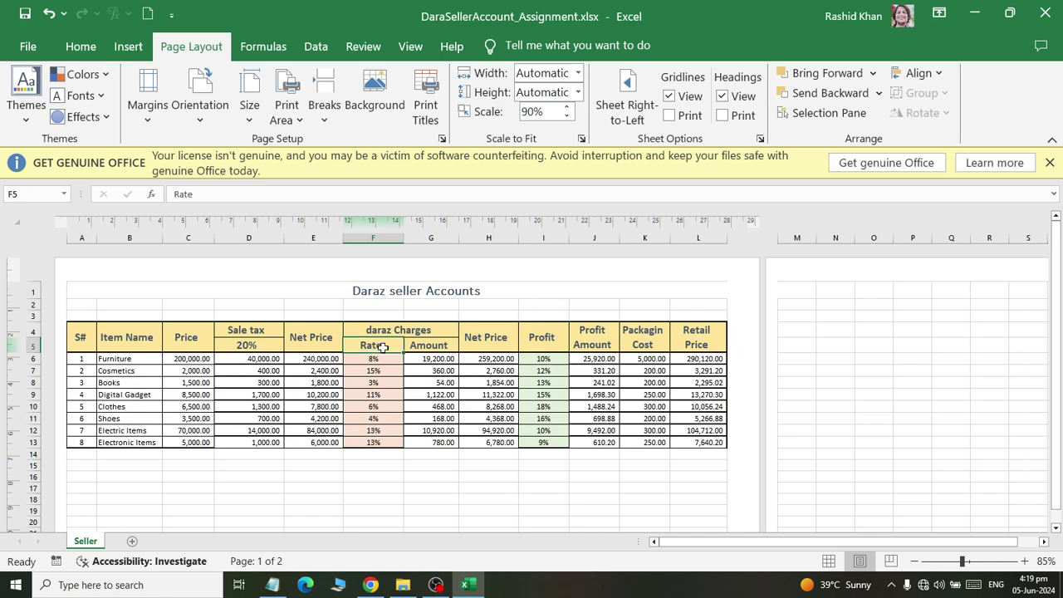
left_click(1045, 12)
left_click(538, 433)
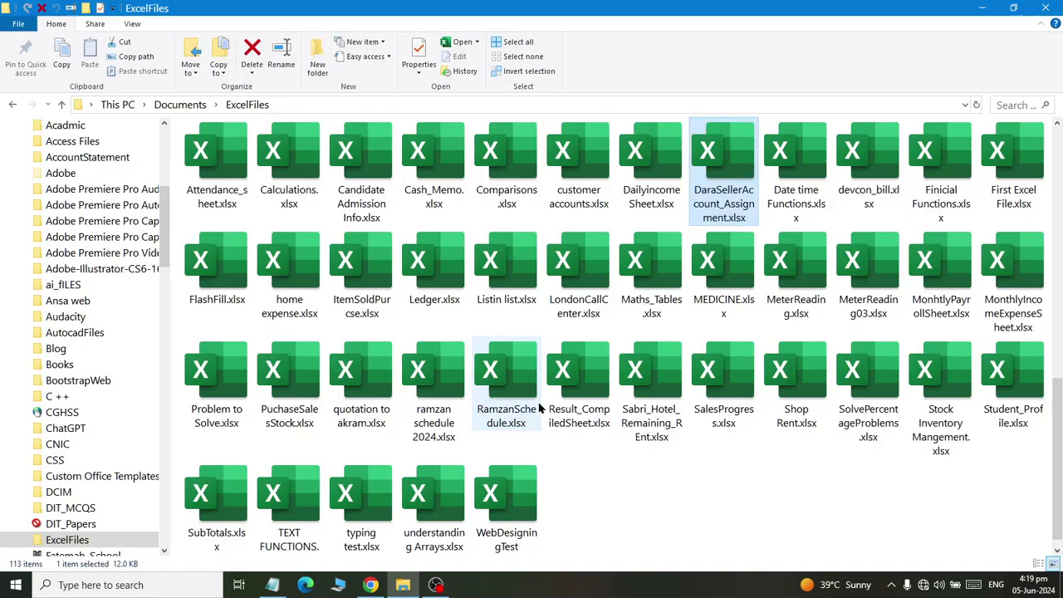
Open MonhtlyPayrollSheet.xlsx from the ExcelFiles folder.
key("Right")
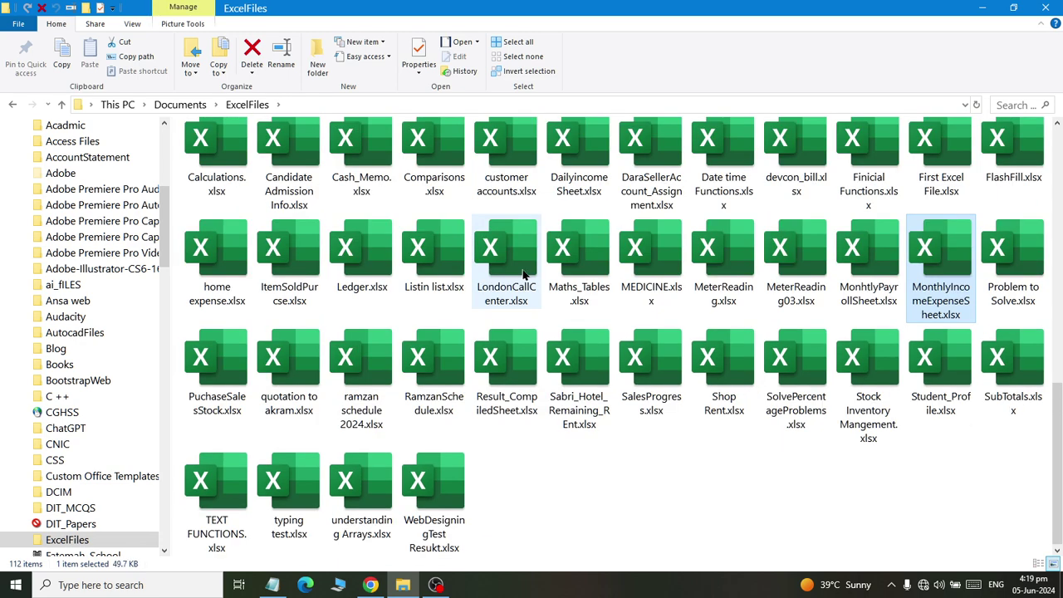
key("m")
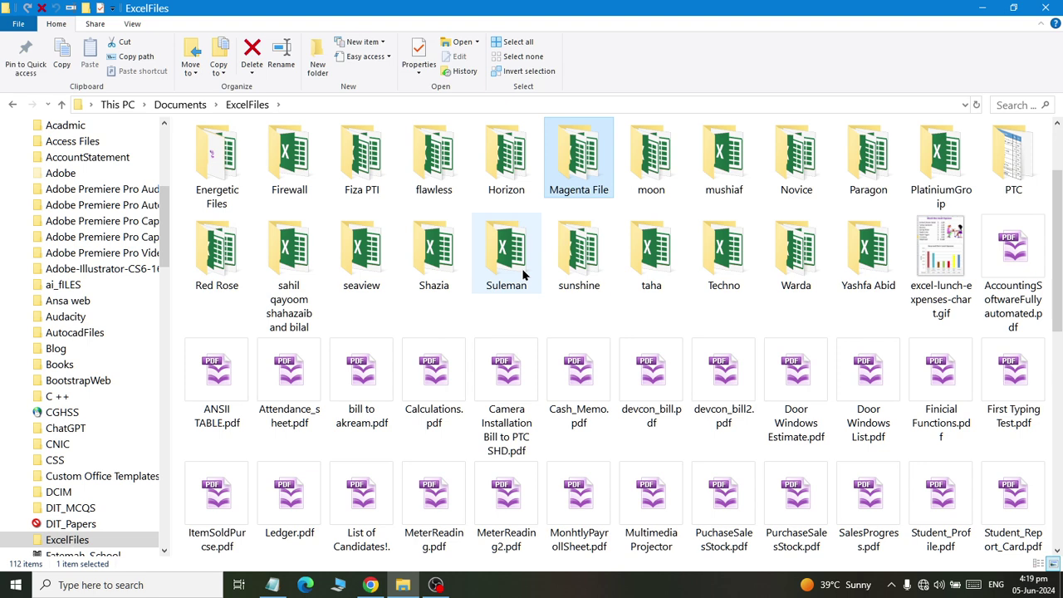
key("m")
key("m")
key("m")
key("m")
key("m")
key("m")
key("m")
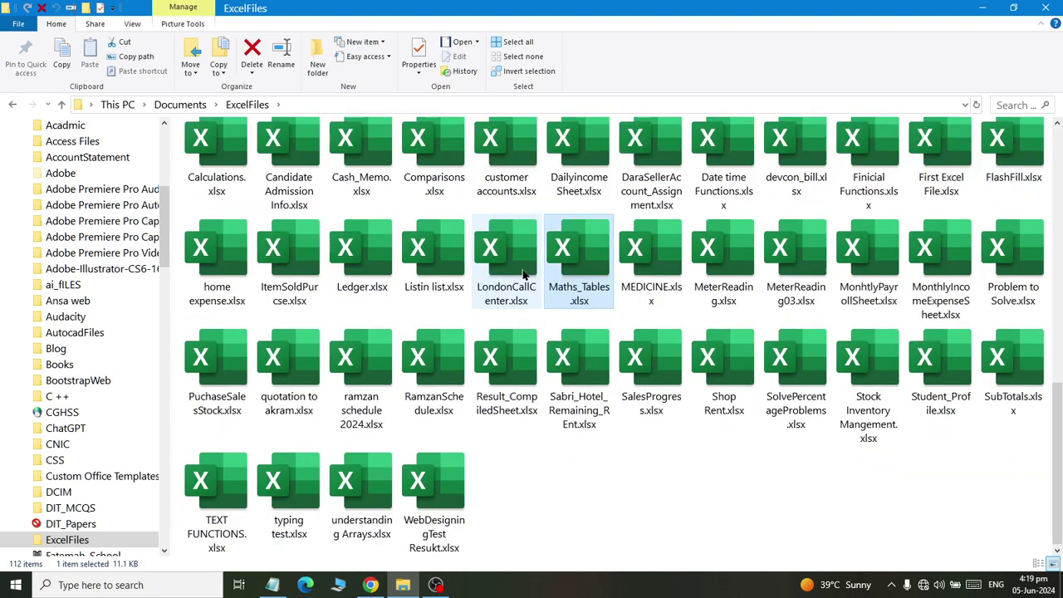
key("m")
key("m")
key("m")
key("m")
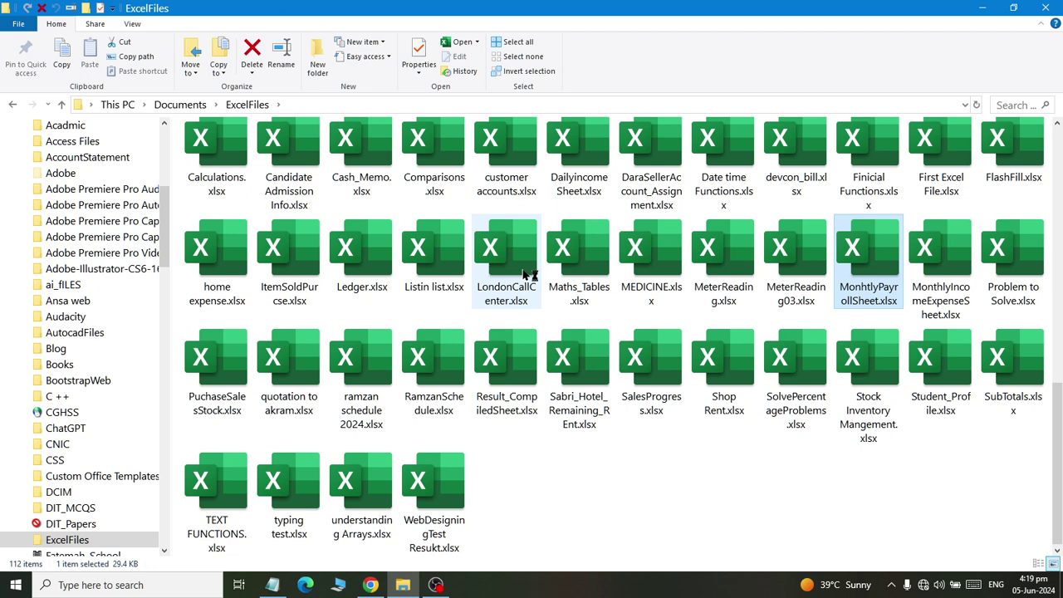
key("Return")
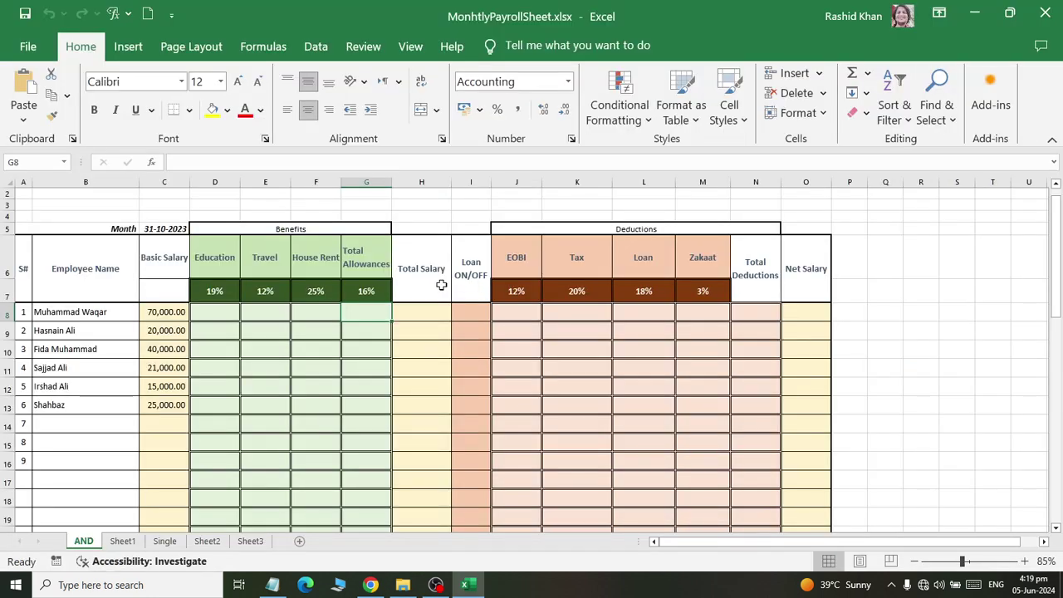
Browse the payroll workbook's Sheet1, Single and Sheet2 tabs.
scroll(438, 286, "down", 8)
left_click(122, 540)
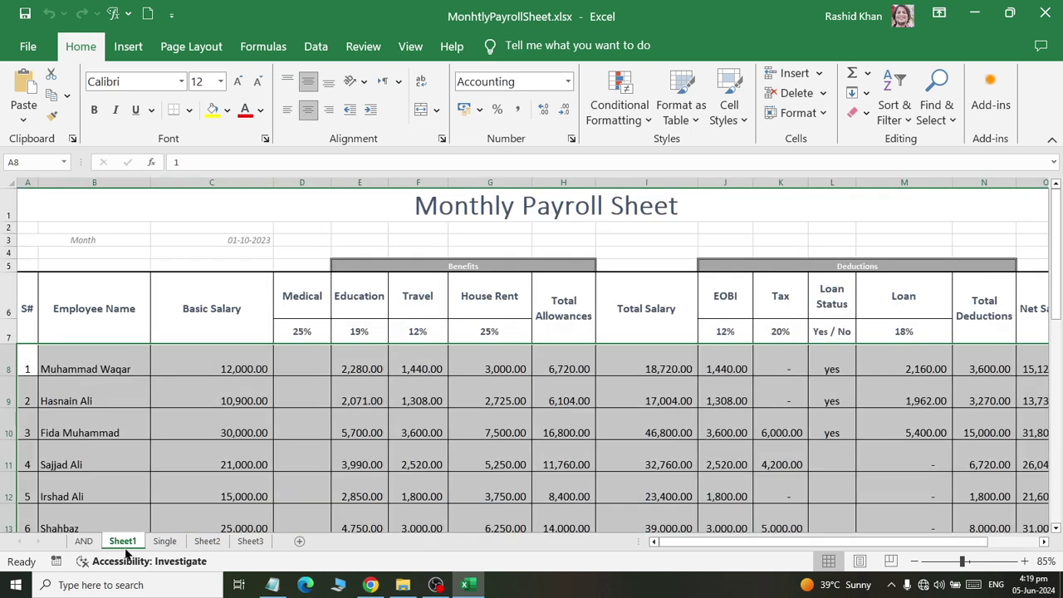
scroll(166, 372, "down", 4)
scroll(166, 373, "up", 5)
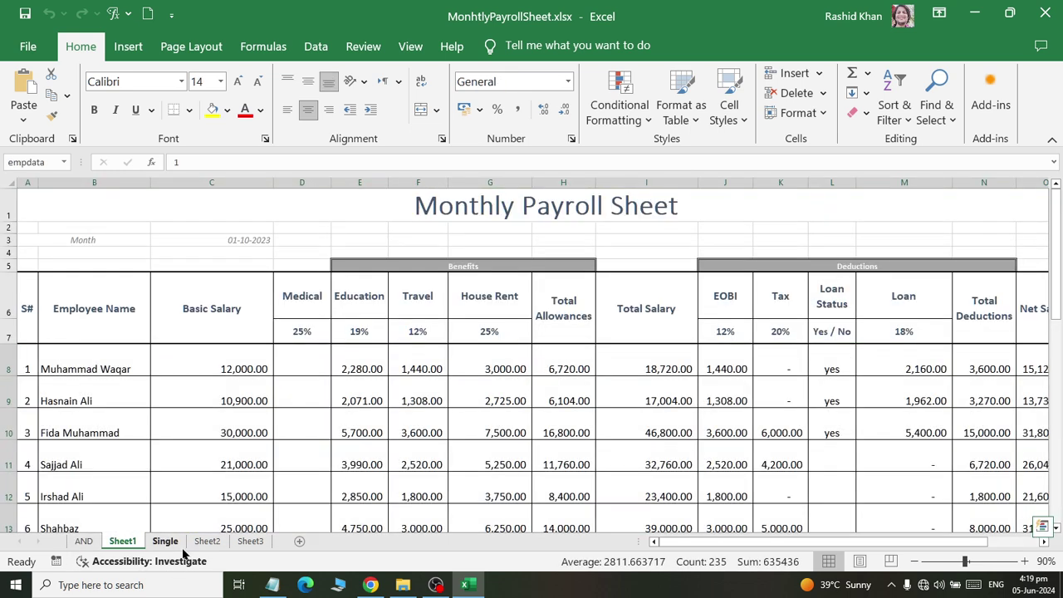
left_click(164, 540)
left_click(220, 544)
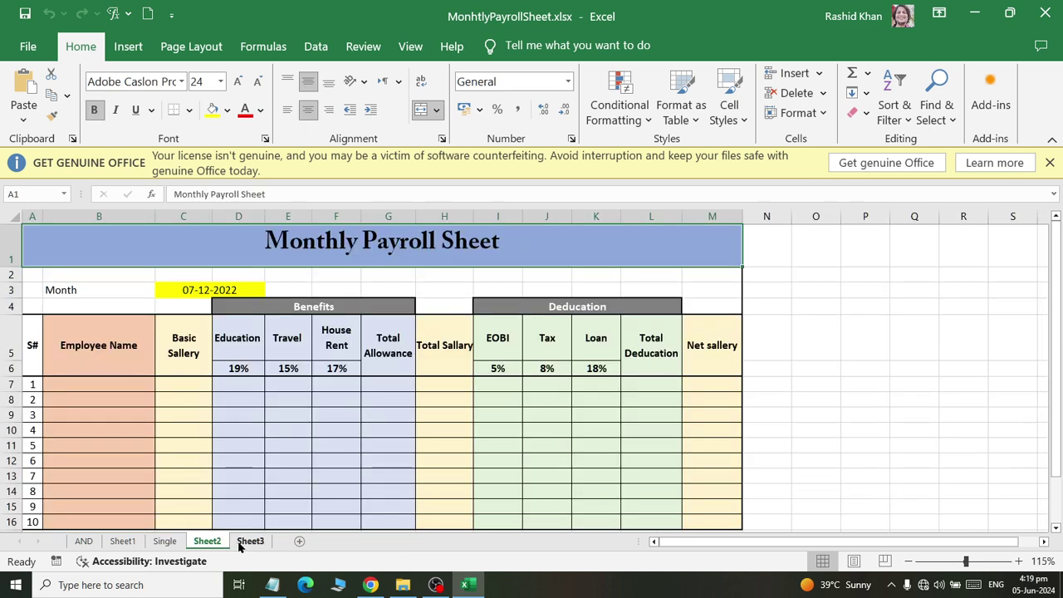
scroll(246, 387, "down", 8)
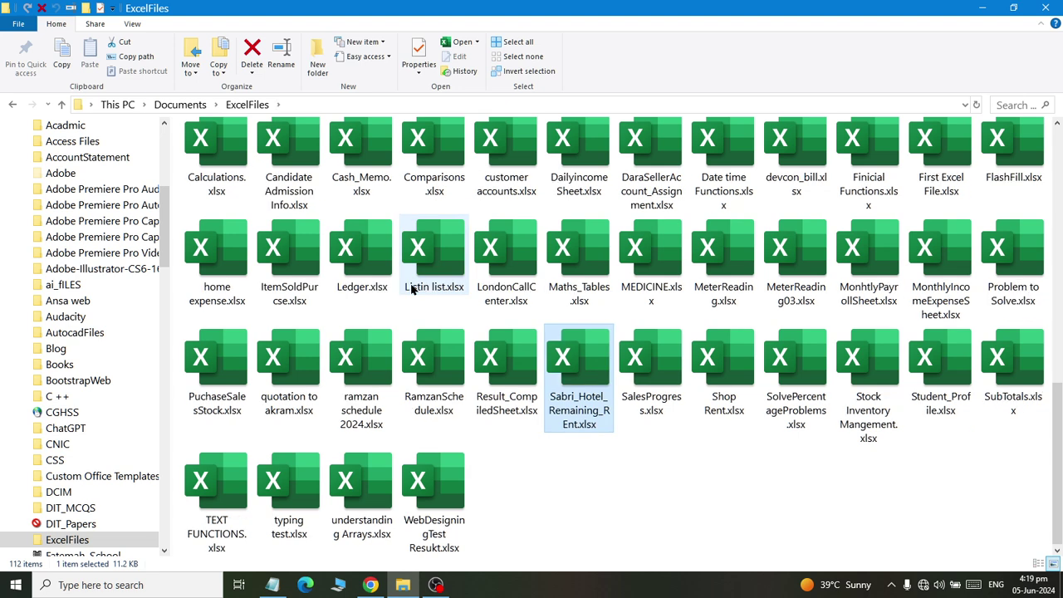
Open SalesProgress.xlsx and switch through Sheet3 and Sheet2 to Sheet1.
key("Right")
key("Return")
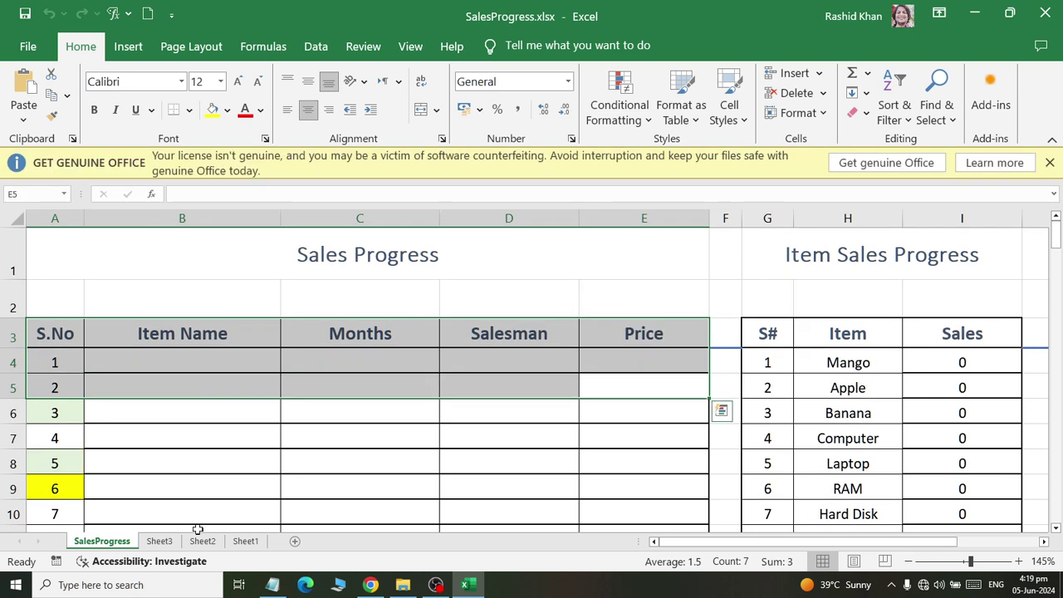
left_click(164, 560)
left_click(162, 545)
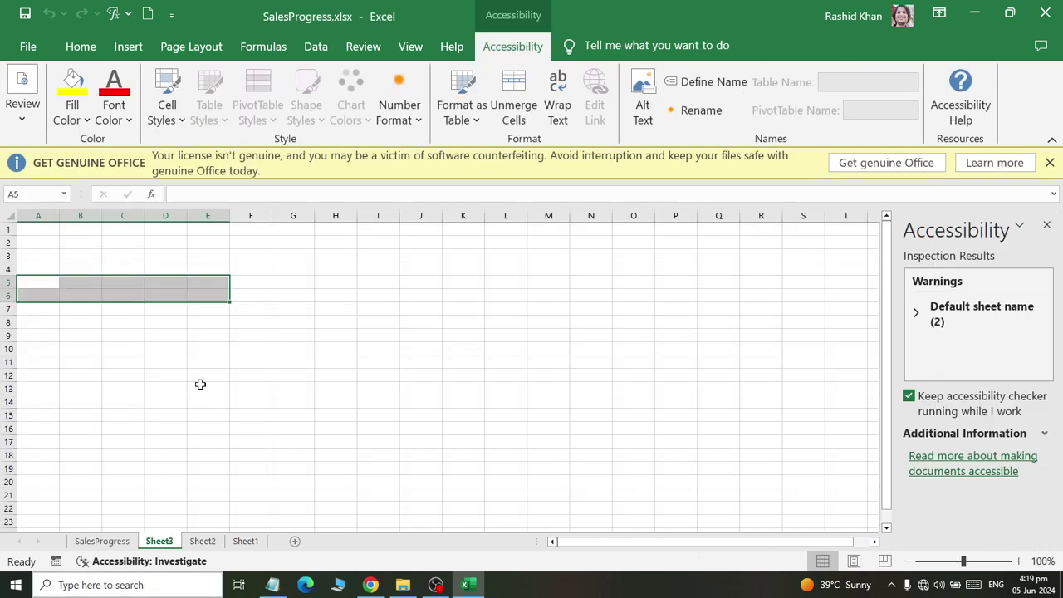
left_click(204, 543)
left_click(245, 542)
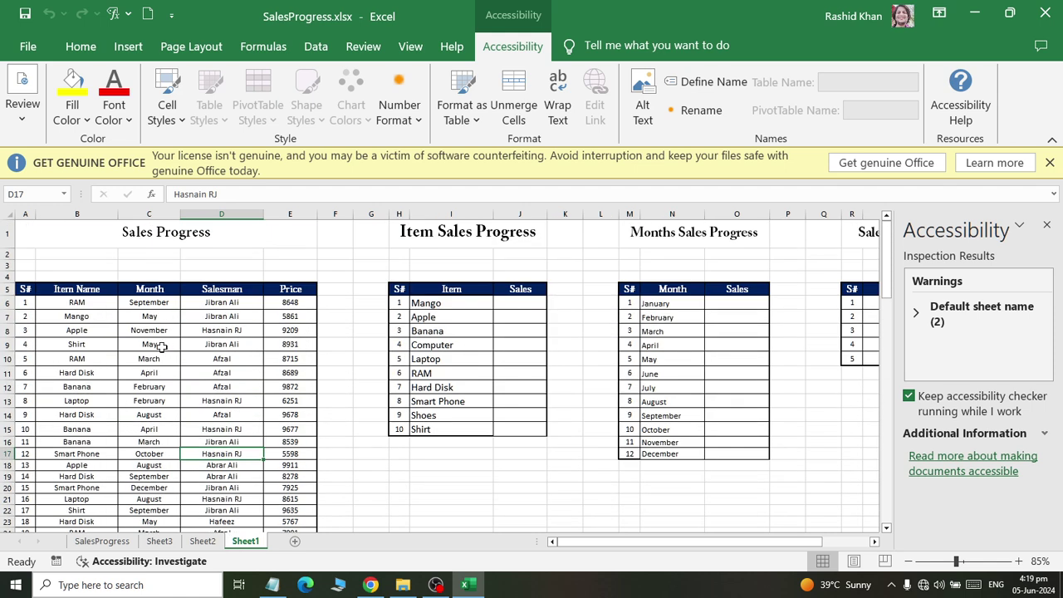
Show Sheet1 in Page Layout view and scroll through its printed pages.
left_click(160, 318)
left_click(170, 49)
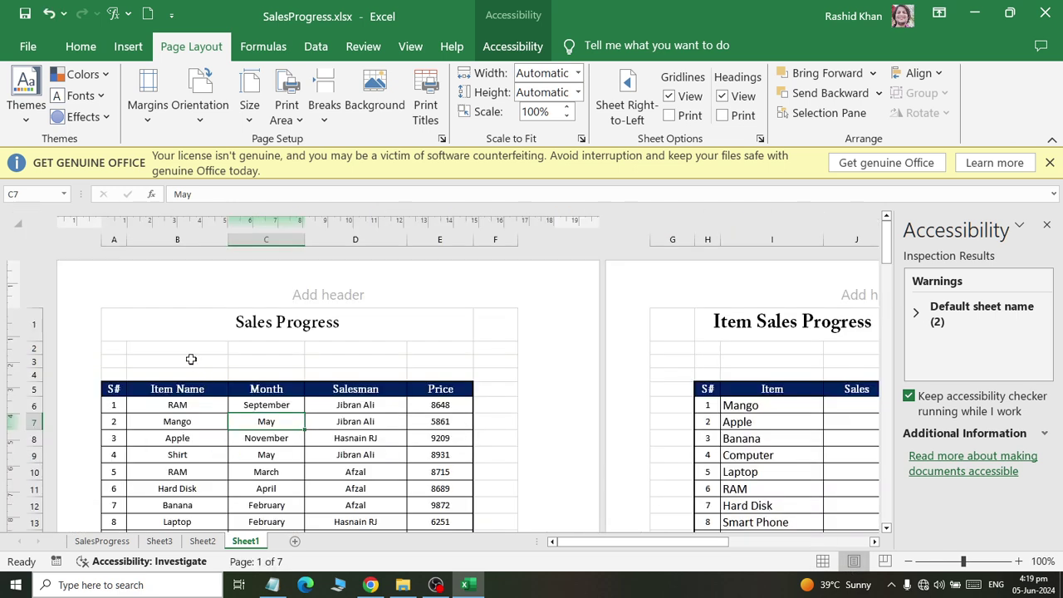
left_click(190, 360)
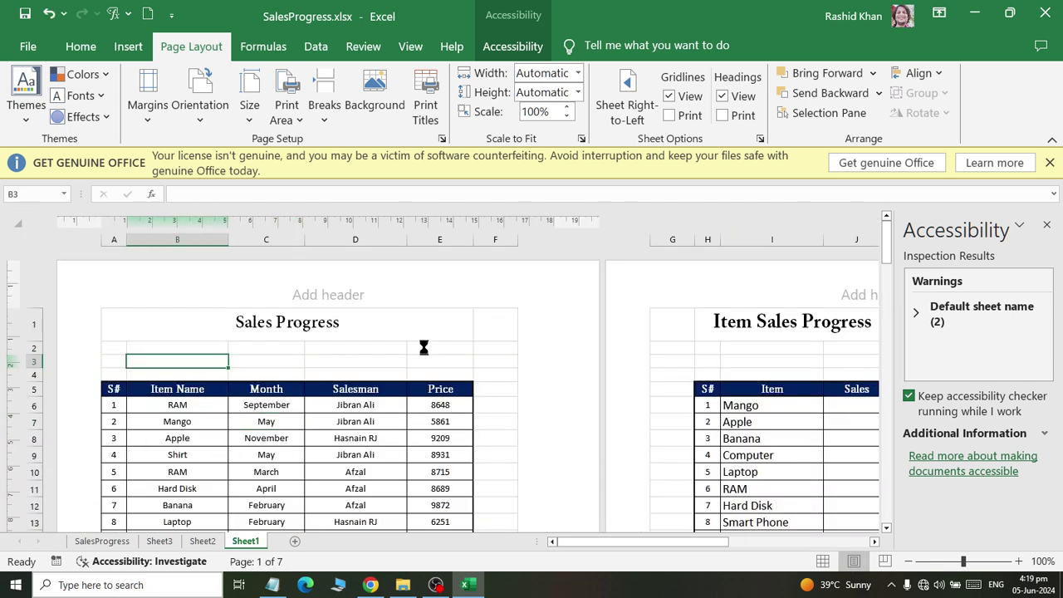
scroll(424, 347, "down", 3, "ctrl")
scroll(257, 324, "down", 5)
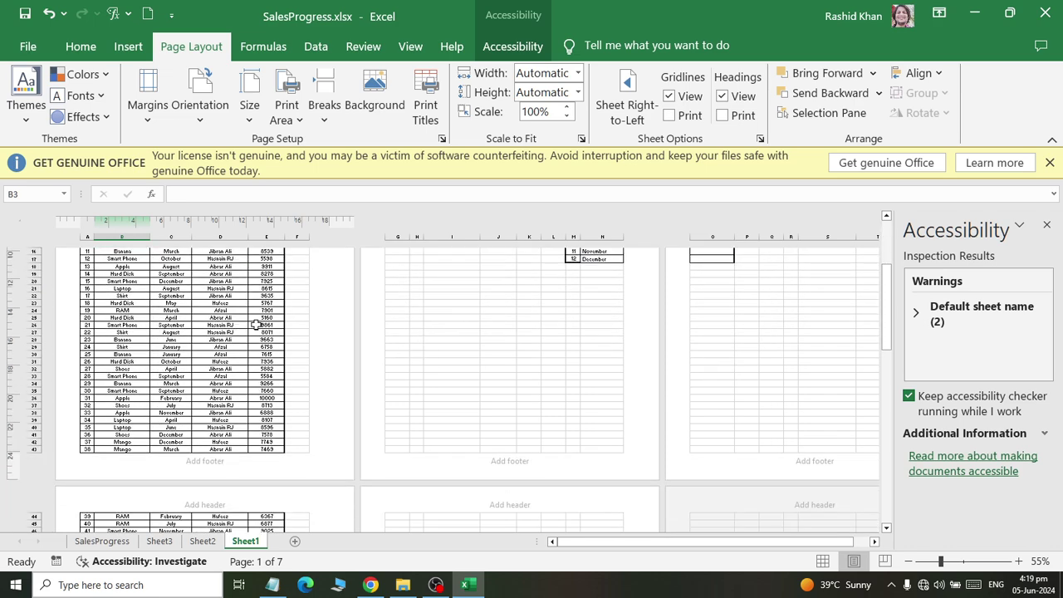
scroll(257, 324, "up", 3)
scroll(241, 330, "down", 5)
scroll(224, 338, "down", 5)
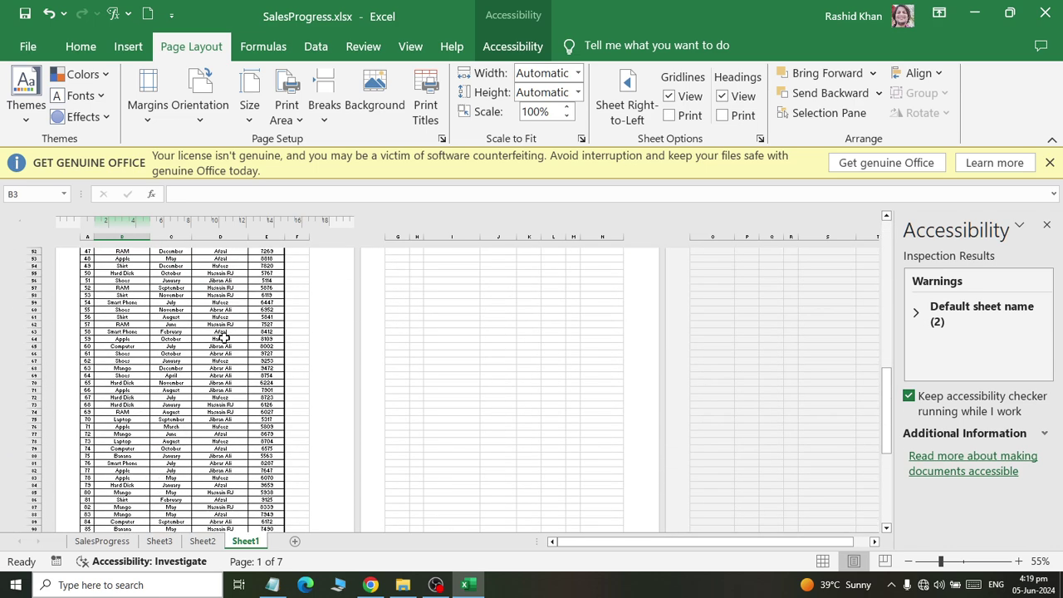
scroll(224, 337, "down", 5)
scroll(230, 342, "down", 5)
scroll(232, 342, "up", 5)
scroll(241, 347, "up", 5)
scroll(241, 348, "up", 10)
scroll(228, 312, "up", 5, "ctrl")
left_click(135, 347)
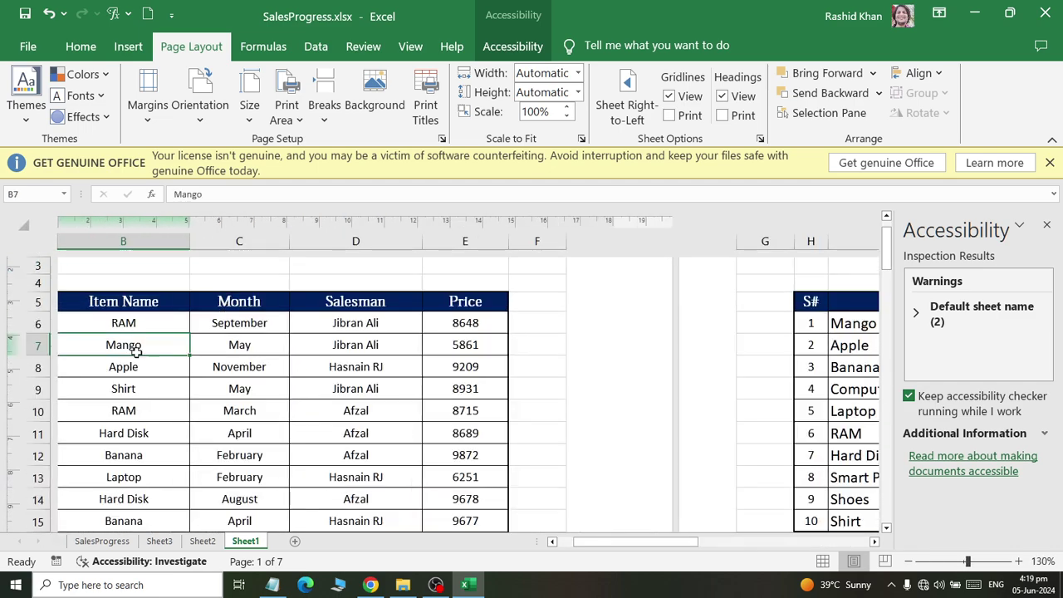
key("shift+Left")
scroll(216, 302, "up", 2)
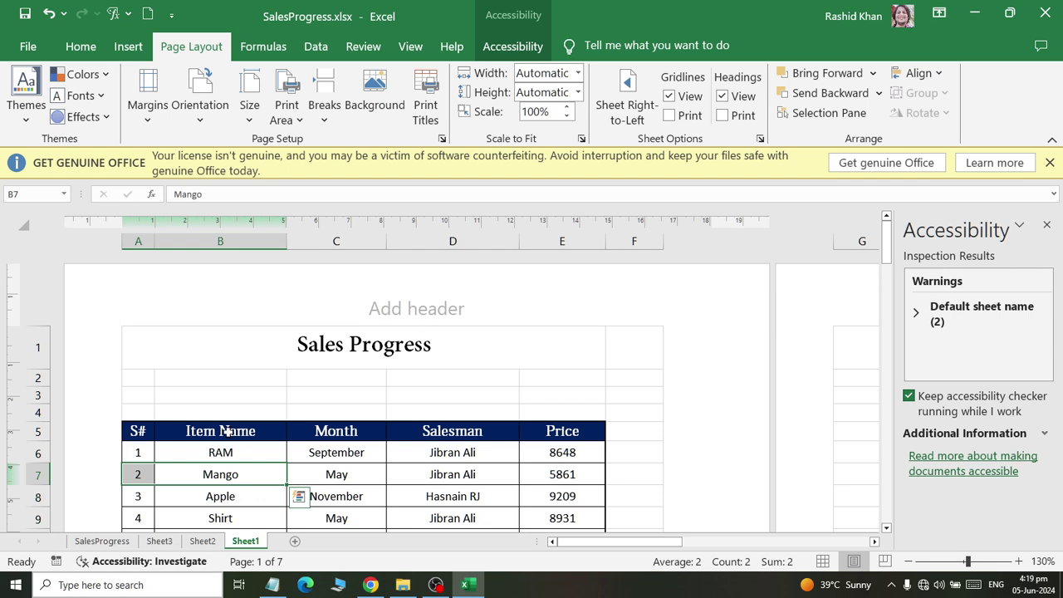
scroll(226, 431, "down", 7)
scroll(247, 417, "down", 7)
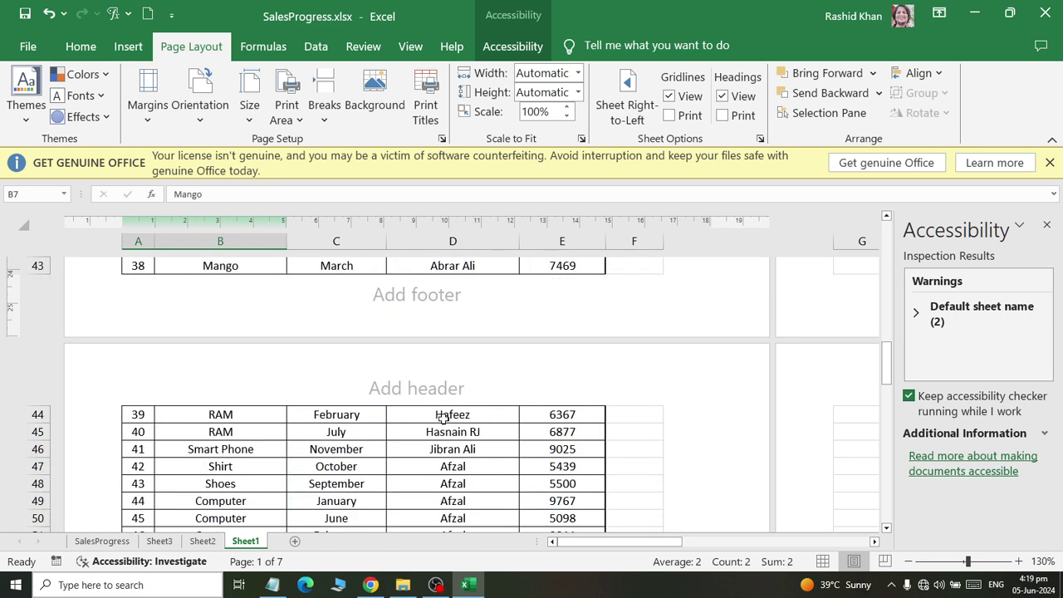
scroll(443, 418, "up", 1)
scroll(442, 418, "up", 13)
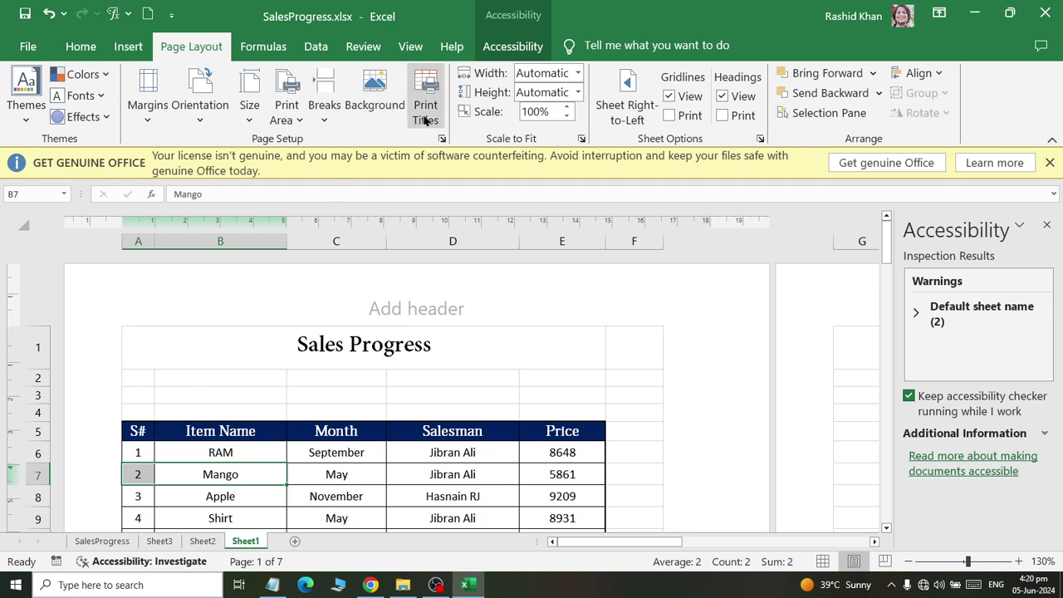
left_click(425, 121)
left_click(263, 81)
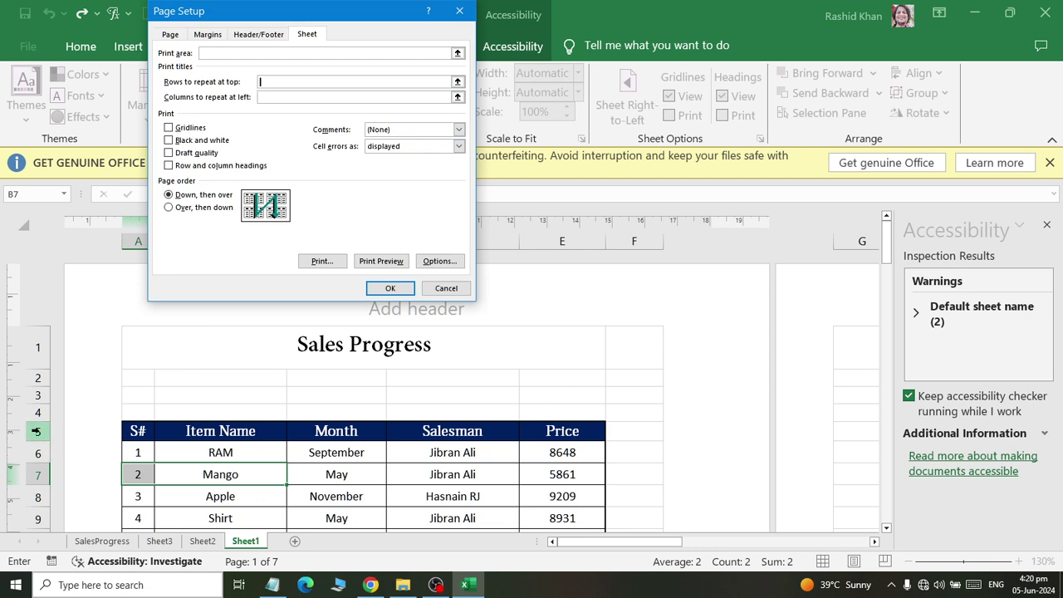
left_click_drag(37, 340, 42, 432)
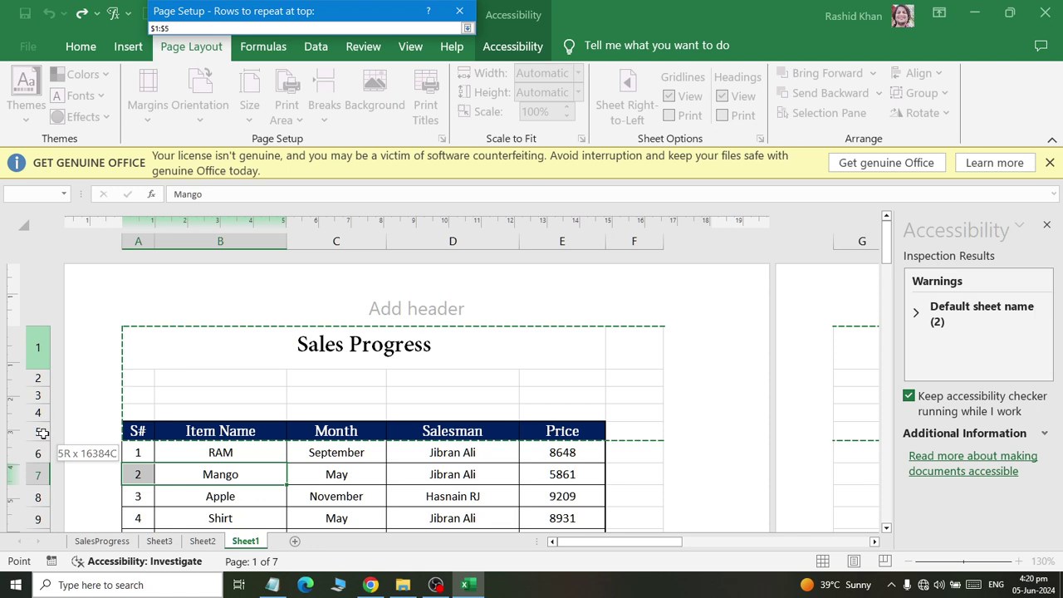
left_click(37, 430)
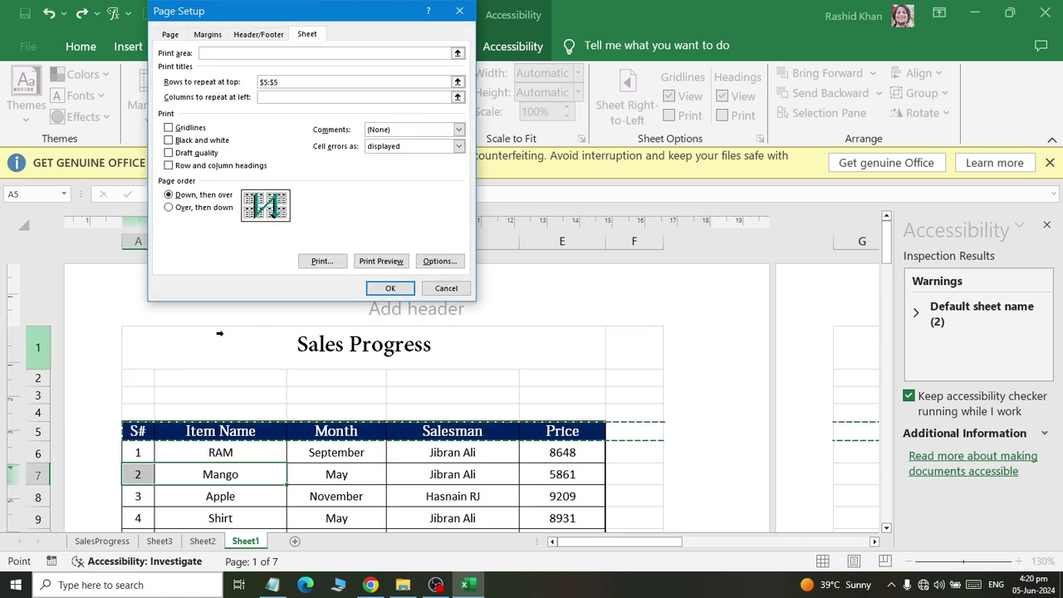
left_click(391, 288)
scroll(380, 310, "down", 2)
scroll(379, 316, "down", 7)
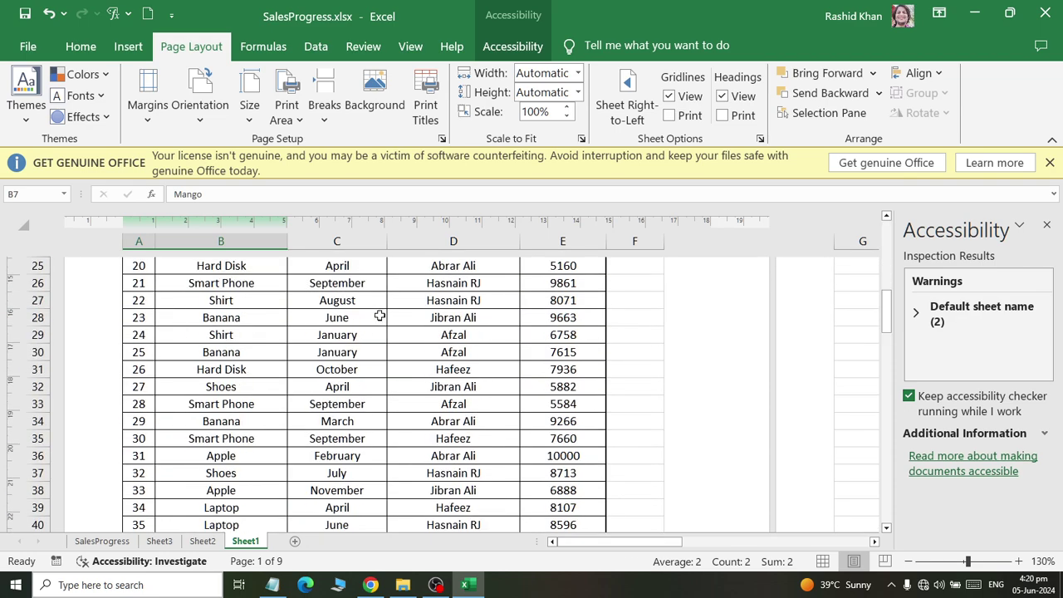
scroll(379, 315, "down", 7)
scroll(386, 328, "up", 3)
scroll(386, 328, "down", 9)
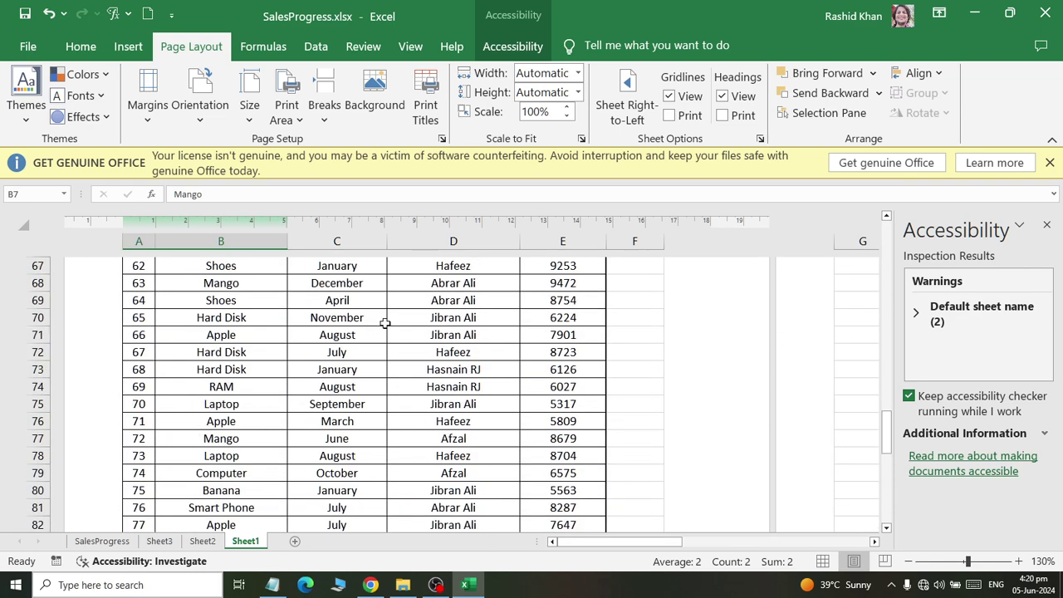
scroll(385, 327, "down", 7)
scroll(386, 326, "down", 1)
scroll(387, 324, "down", 1)
scroll(386, 324, "up", 1)
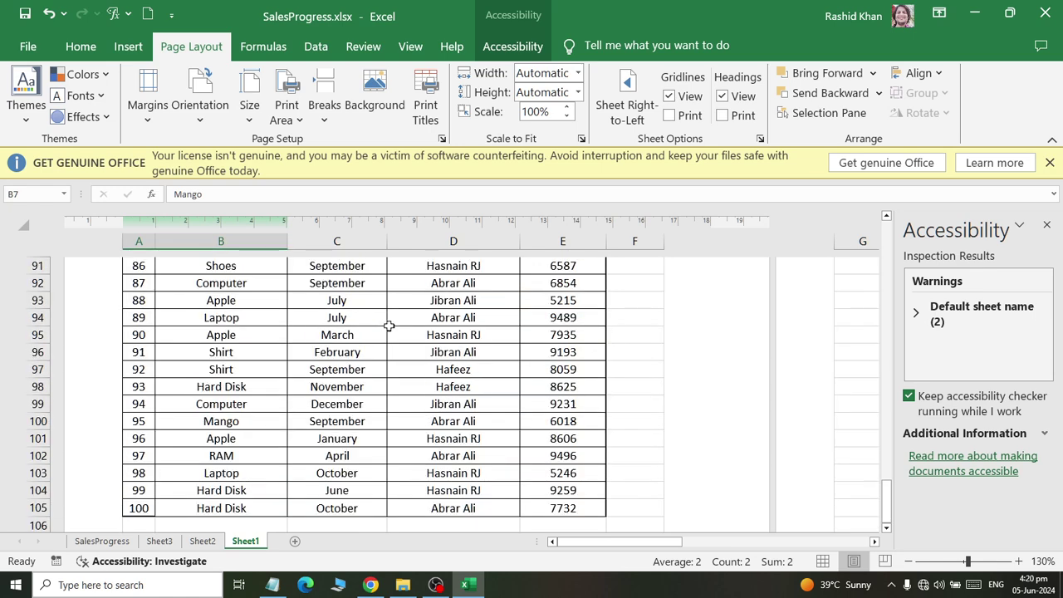
scroll(387, 322, "up", 8)
scroll(387, 321, "up", 14)
scroll(395, 319, "up", 9)
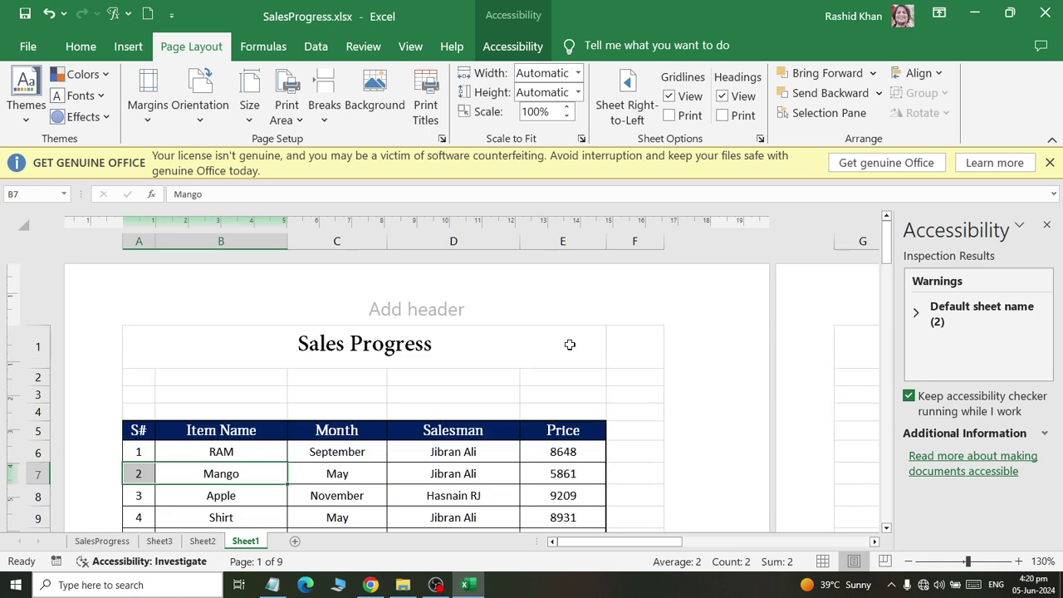
Switch Sheet1 from Normal and Page Layout to Page Break Preview and inspect the page boundaries.
left_click(823, 561)
scroll(244, 332, "down", 2)
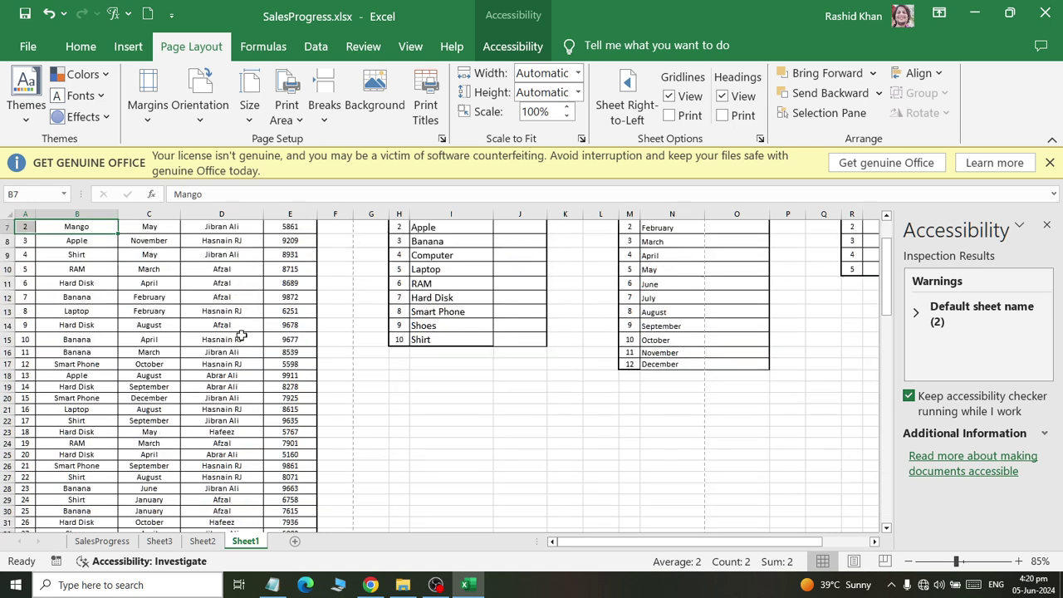
scroll(257, 370, "down", 6)
scroll(274, 407, "down", 6)
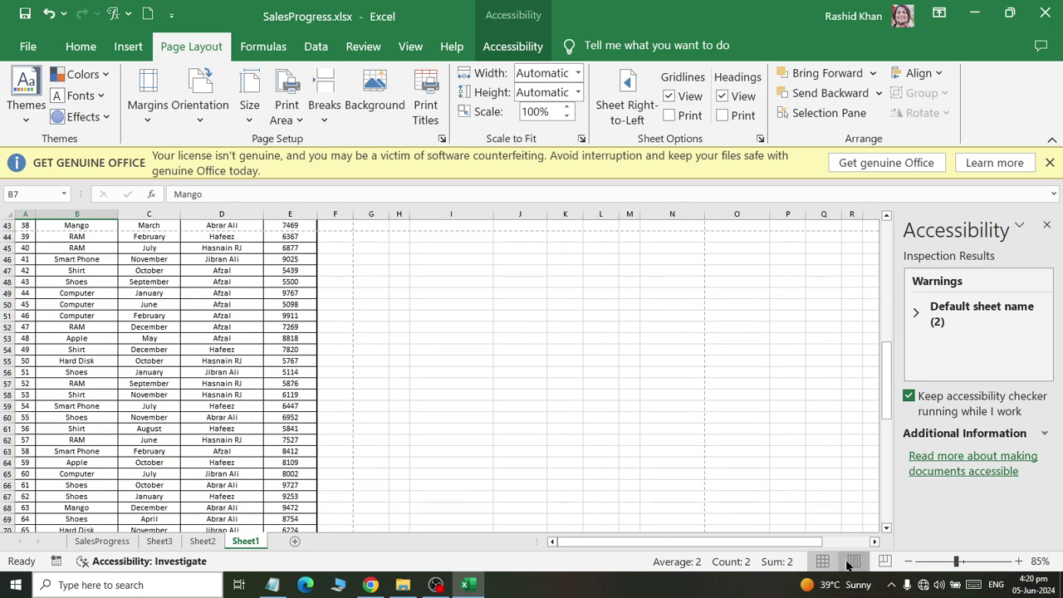
left_click(854, 560)
left_click(885, 560)
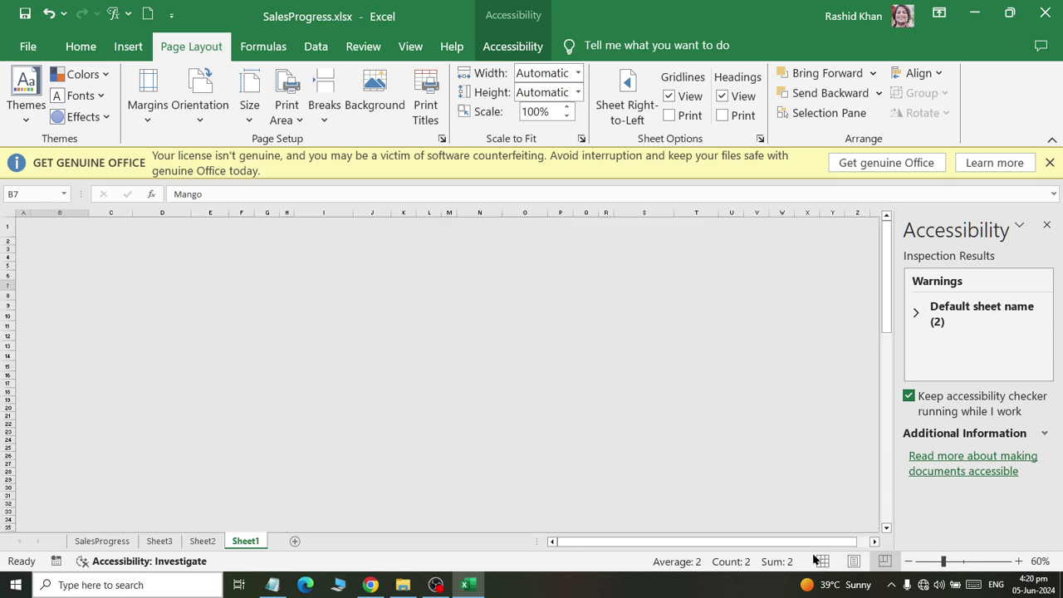
scroll(229, 324, "down", 2)
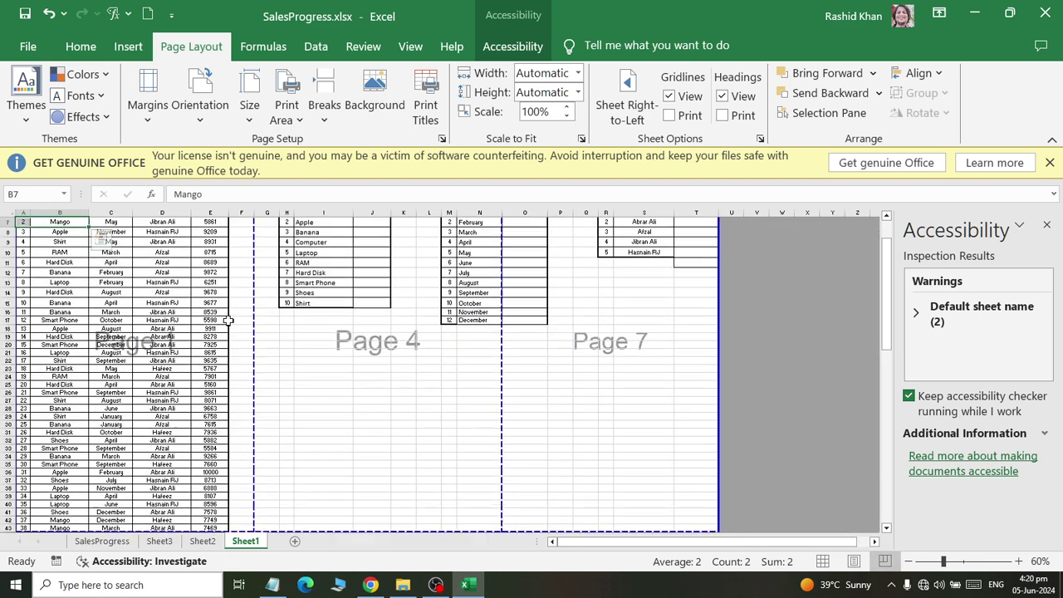
scroll(229, 324, "down", 3)
scroll(152, 312, "down", 6)
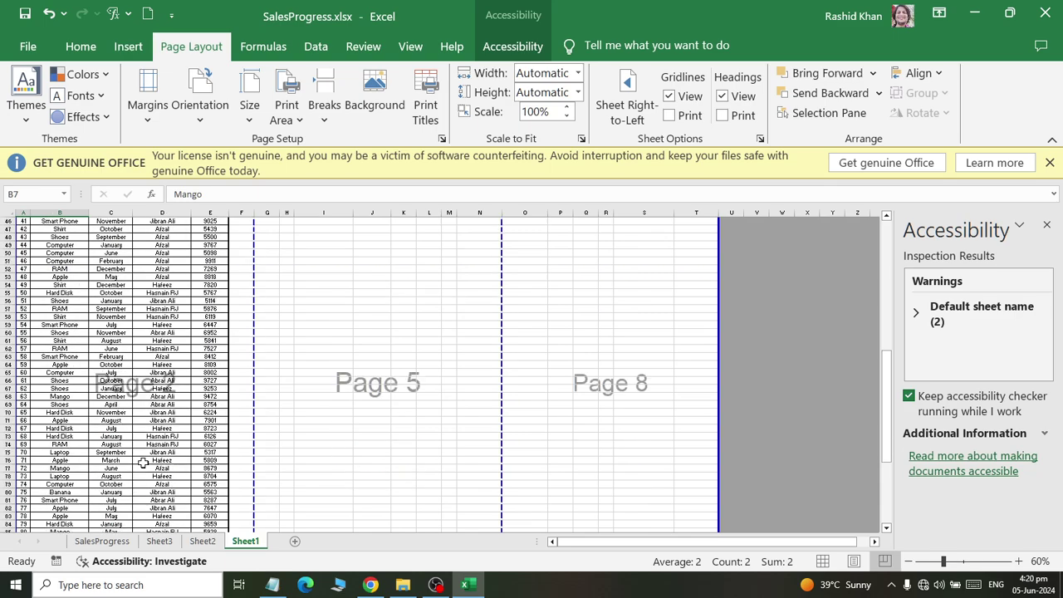
scroll(146, 407, "down", 9)
scroll(147, 409, "down", 3)
scroll(146, 407, "up", 2)
scroll(146, 399, "up", 10)
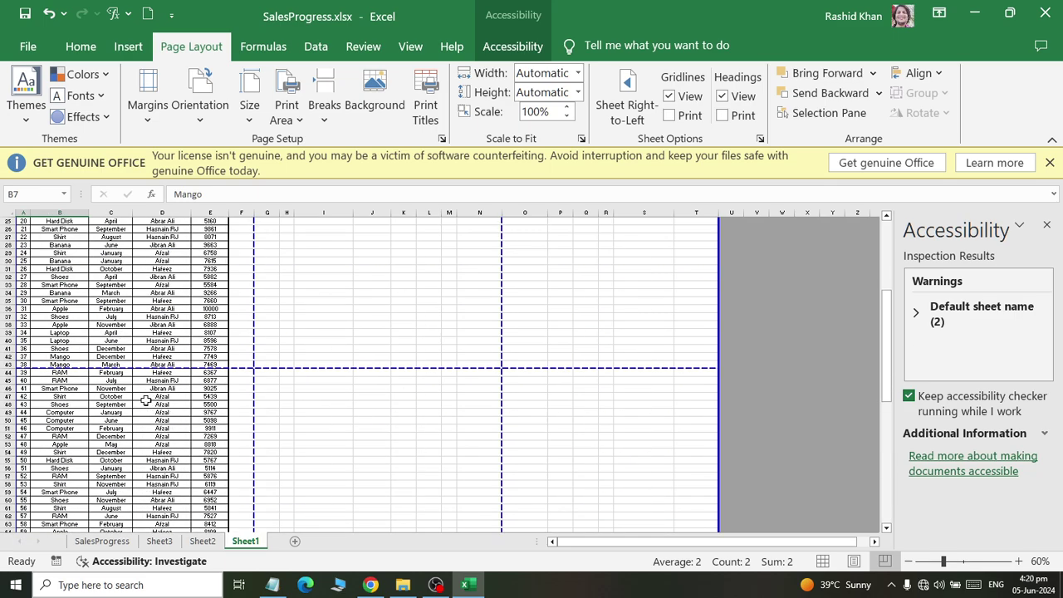
scroll(144, 391, "up", 11)
scroll(485, 451, "down", 8)
scroll(416, 427, "down", 4)
scroll(423, 410, "up", 6)
scroll(423, 410, "up", 6)
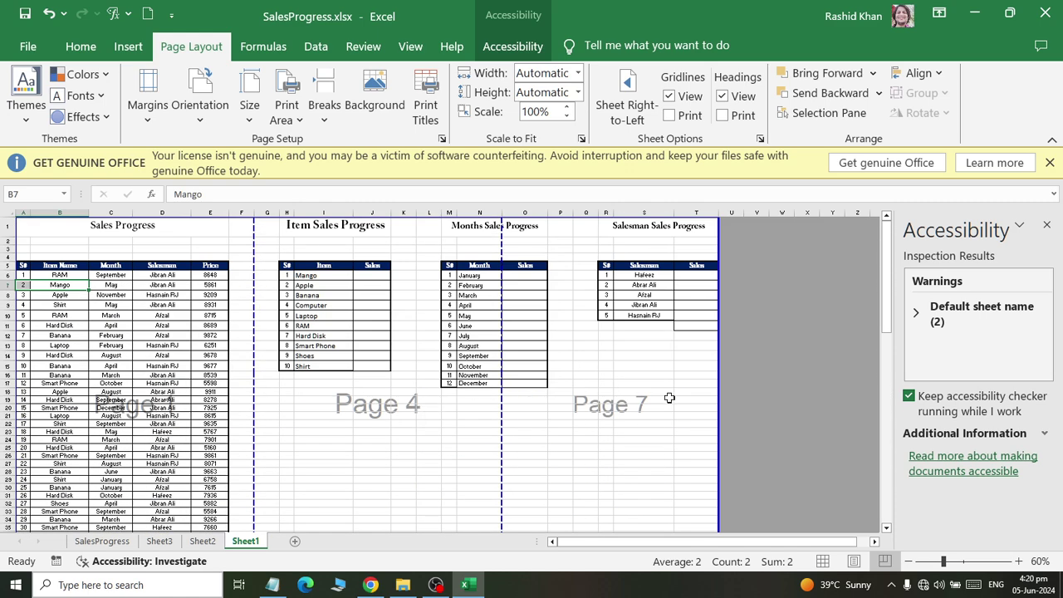
left_click(410, 302)
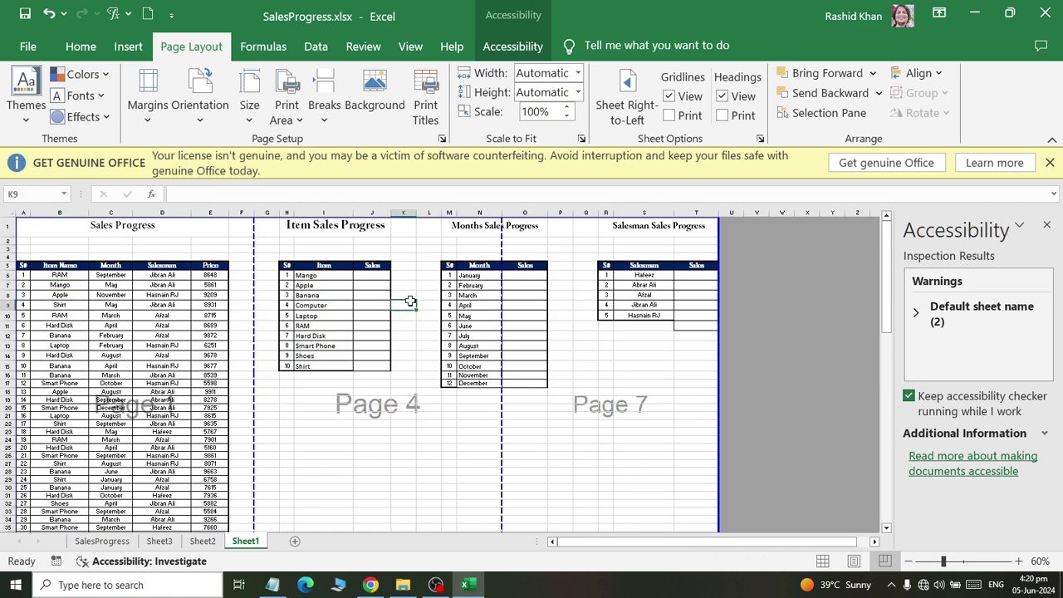
Delete column G entirely.
right_click(265, 324)
left_click(317, 347)
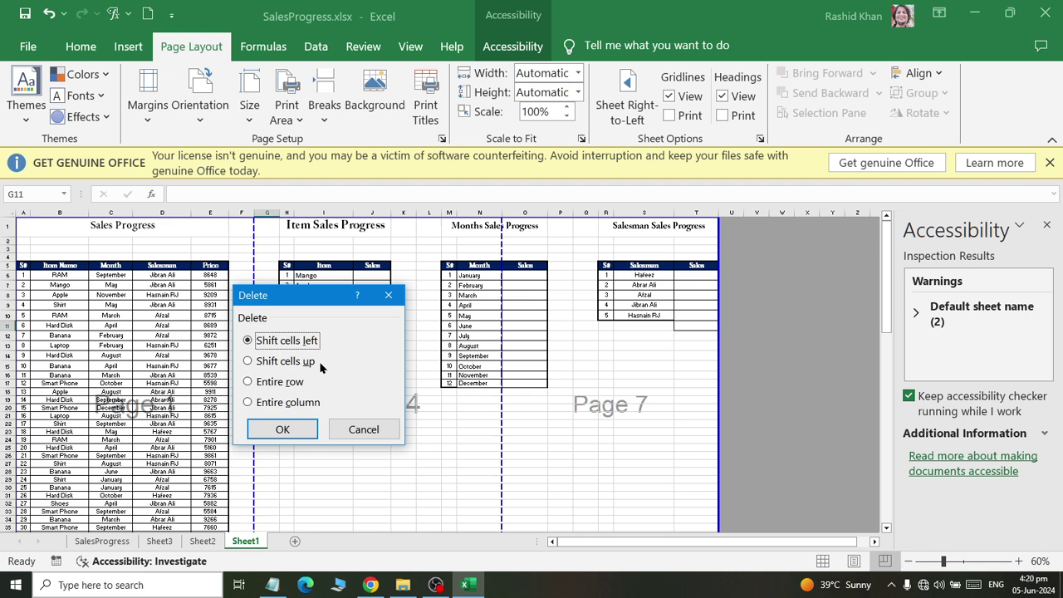
left_click(288, 403)
left_click(301, 425)
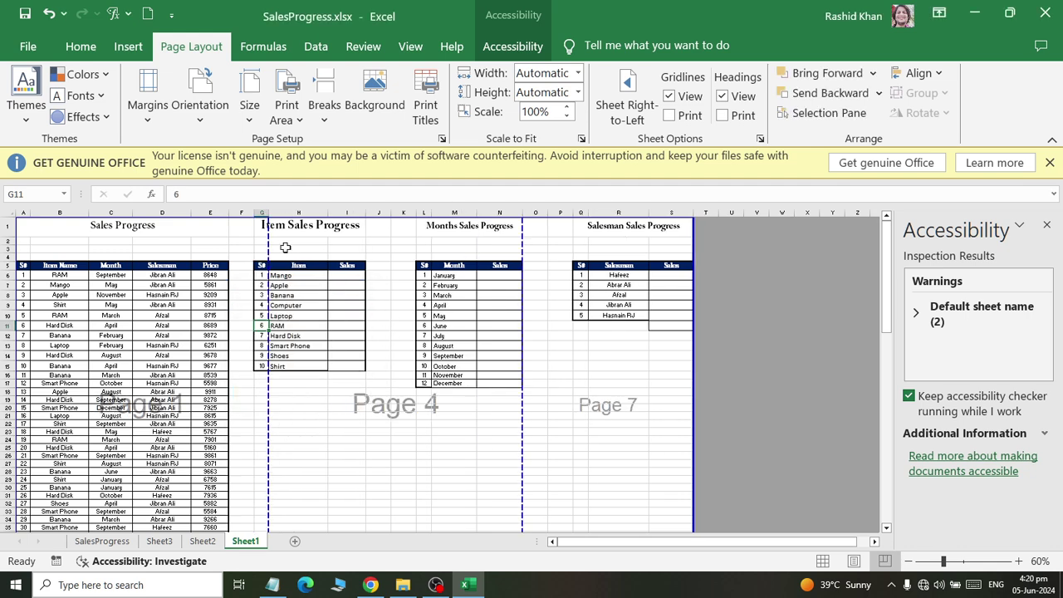
Widen column G and narrow column J so both summary tables fit on page 4.
left_click_drag(264, 216, 277, 218)
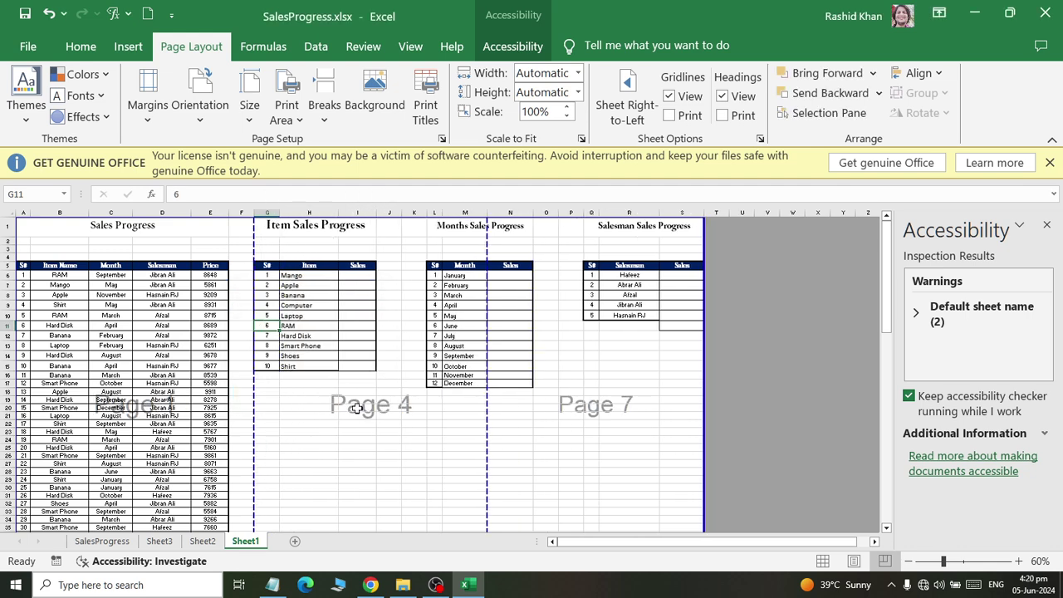
left_click_drag(392, 276, 412, 280)
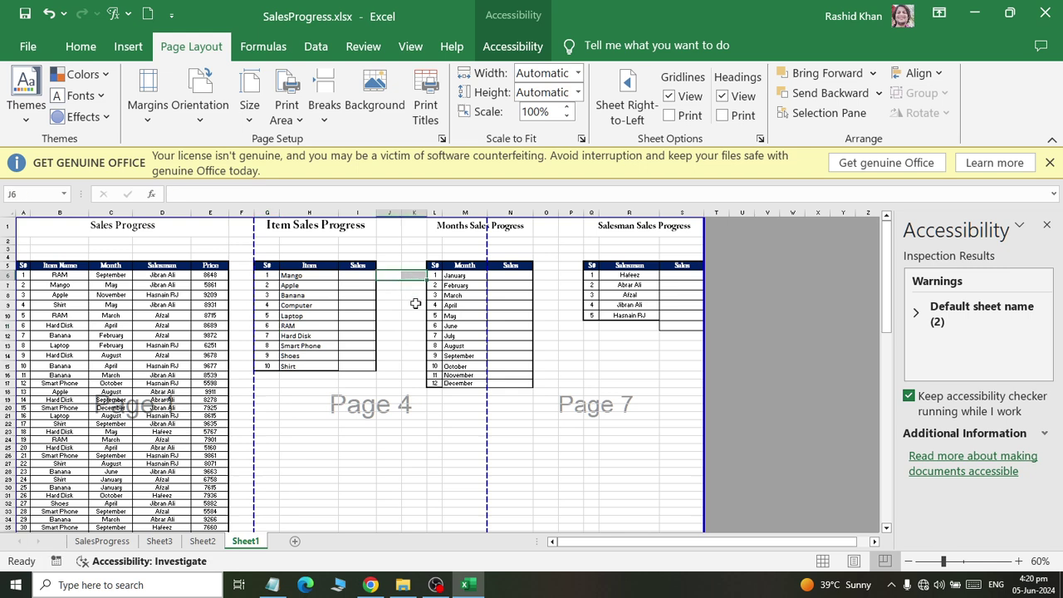
left_click(395, 258)
mouse_move(402, 215)
left_mouse_down()
mouse_move(382, 216)
mouse_move(456, 451)
left_mouse_up()
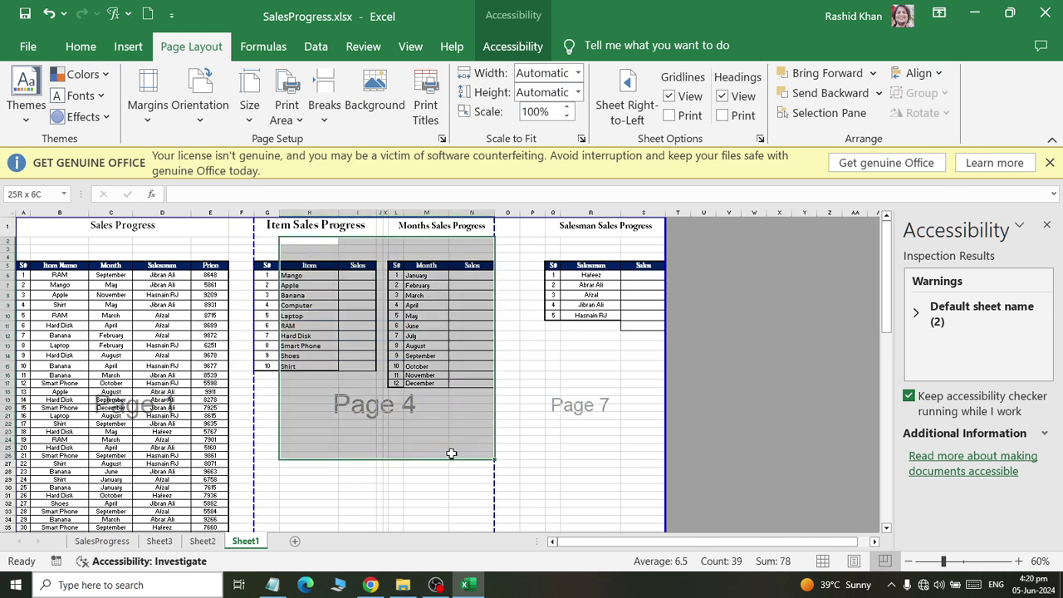
left_click(206, 402)
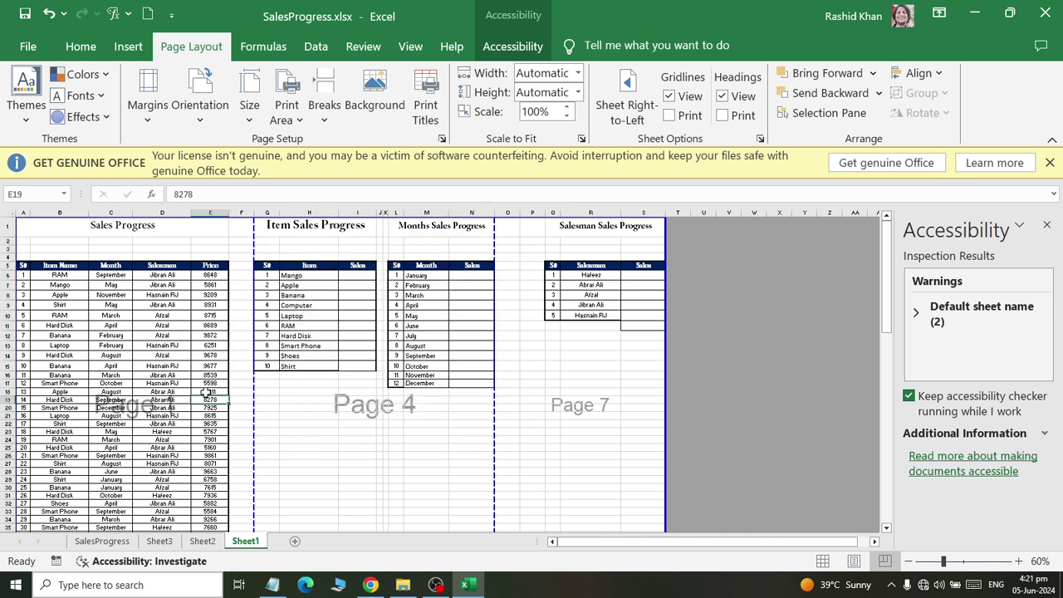
left_click(25, 46)
Set the print range to pages 1 to 3 on Foxit PhantomPDF Printer.
left_click(58, 344)
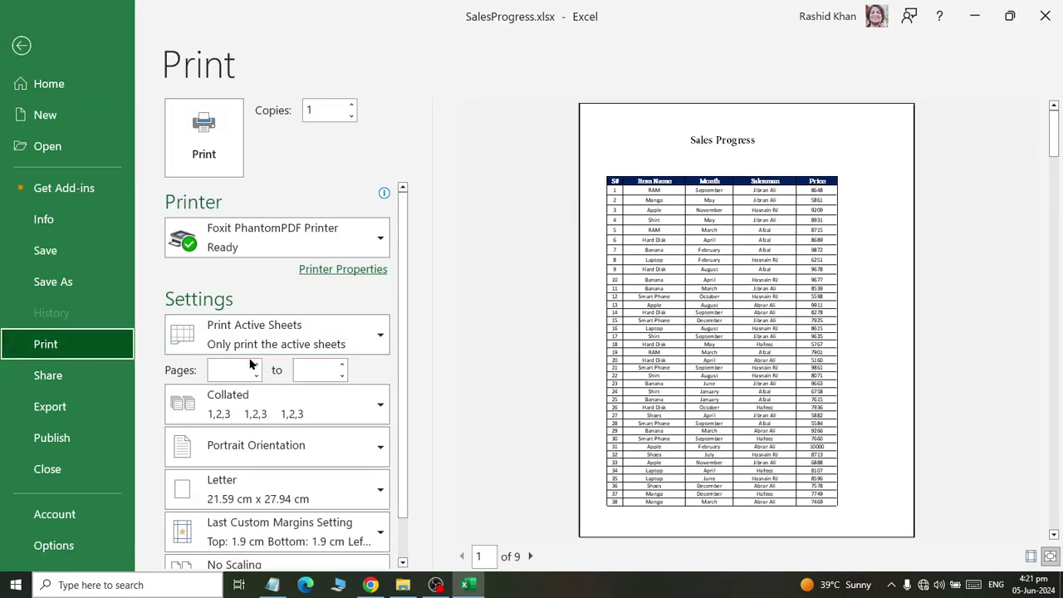
left_click(529, 556)
left_click(531, 557)
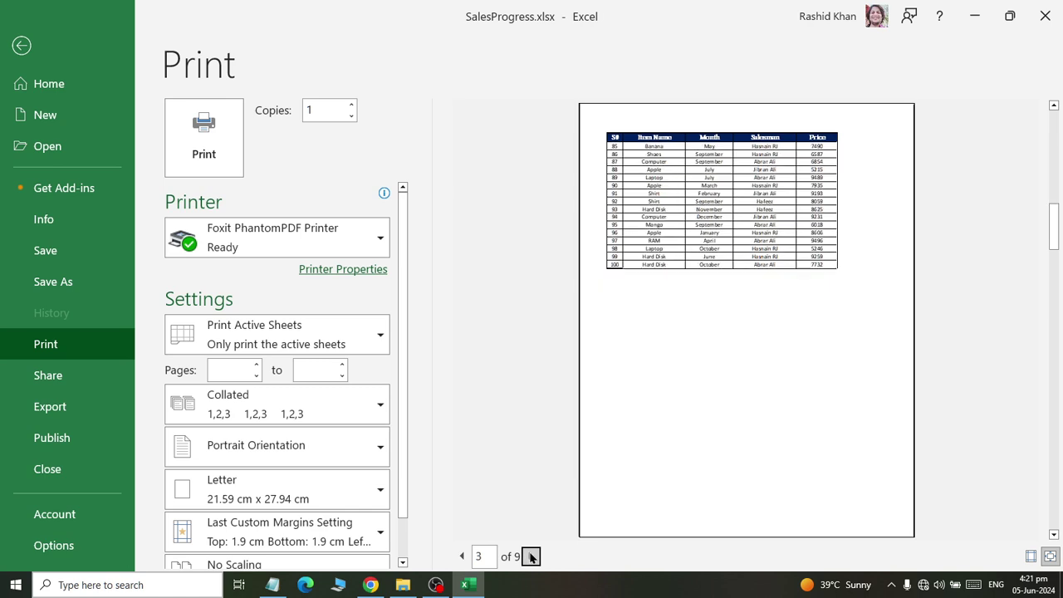
left_click(221, 368)
type("2")
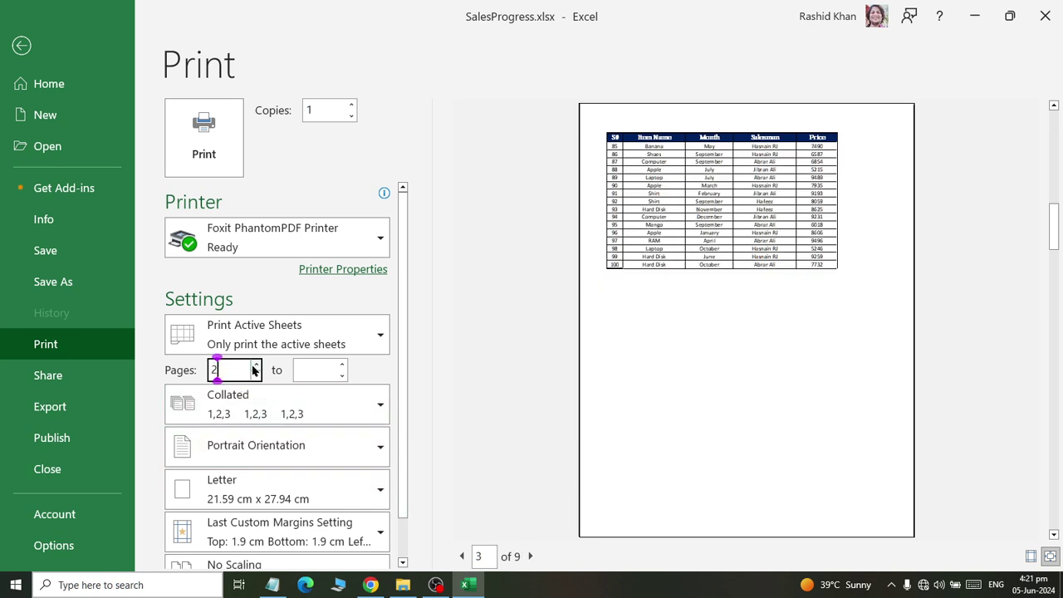
key("Tab")
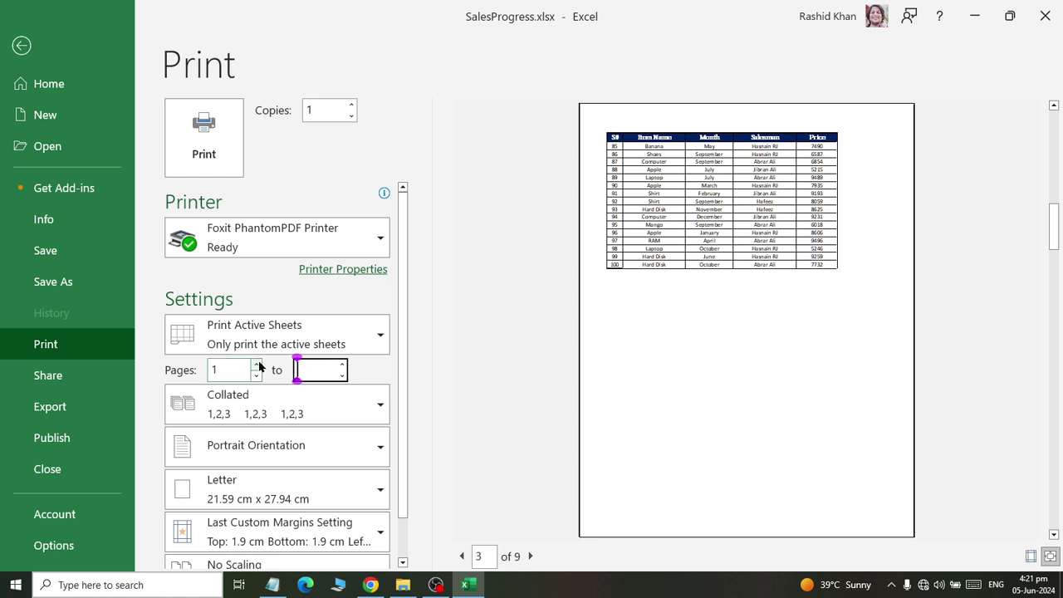
type("3")
left_click(266, 237)
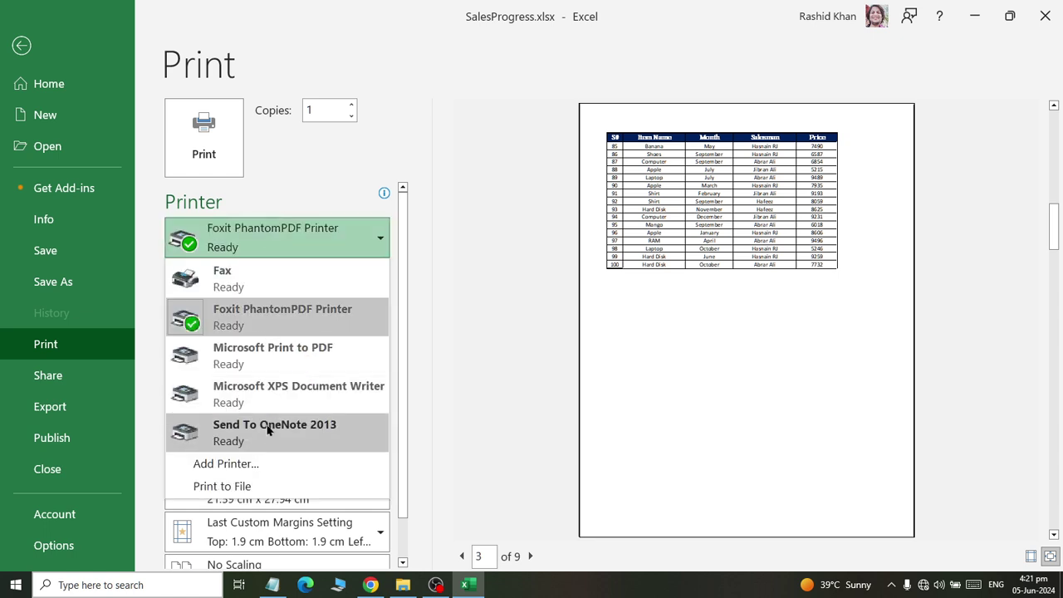
left_click(269, 175)
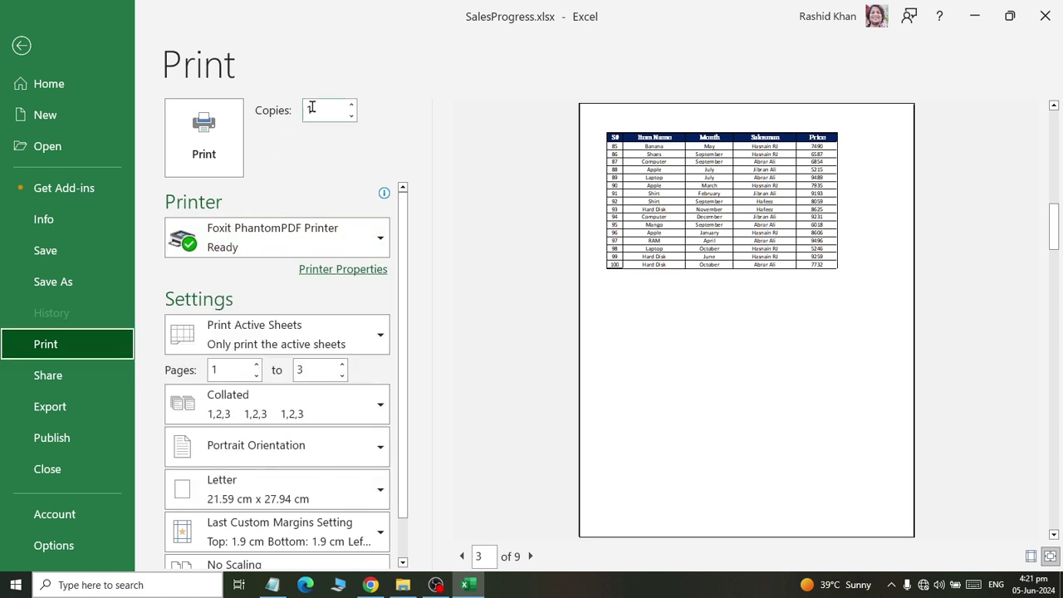
Print pages 1 to 3, then print page 4 alone with the Item and Months tables.
left_click(216, 146)
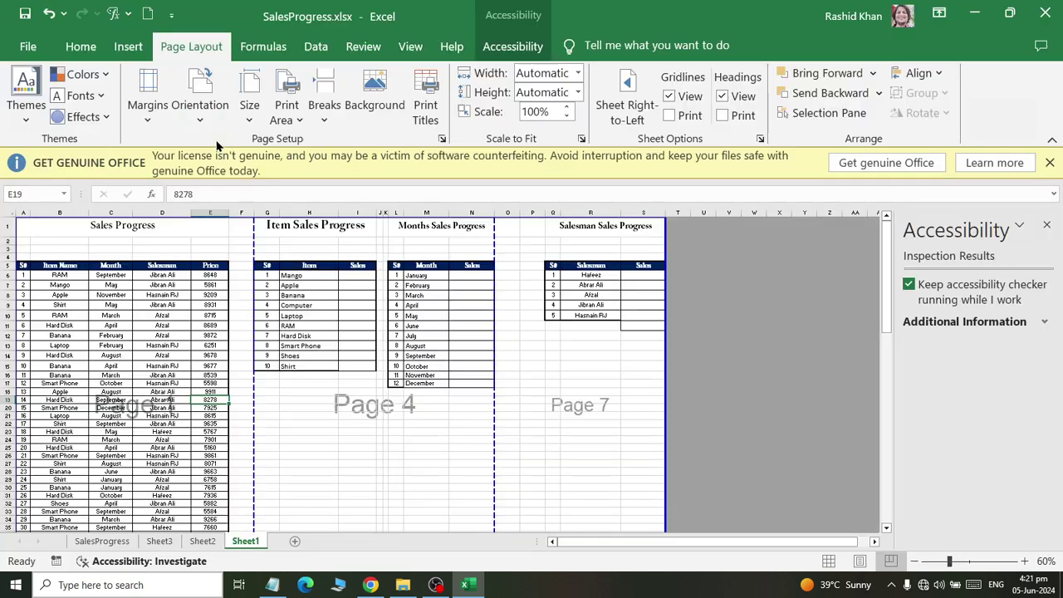
left_click(397, 432)
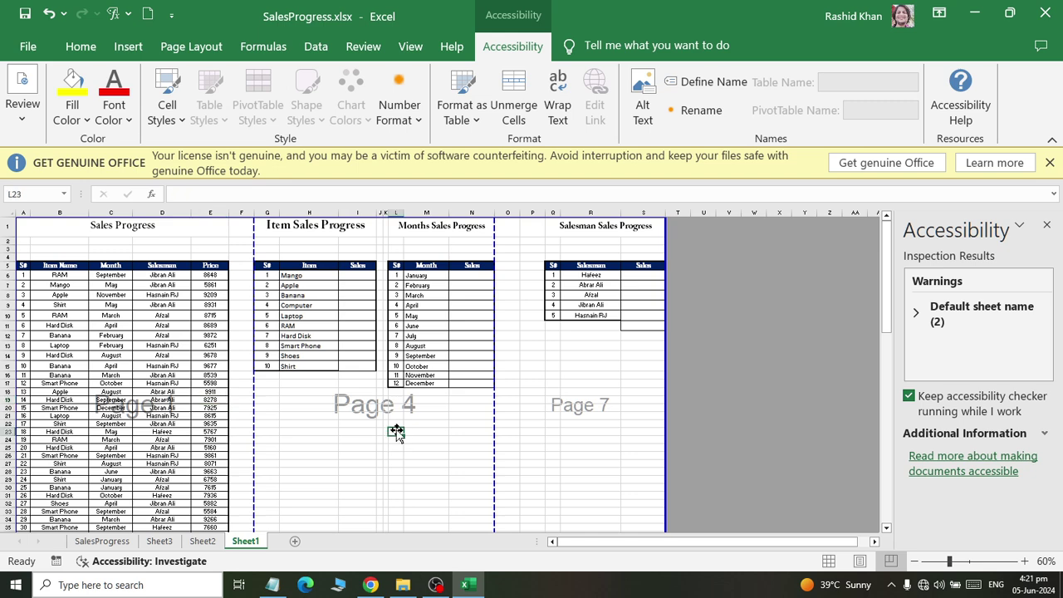
key("ctrl+p")
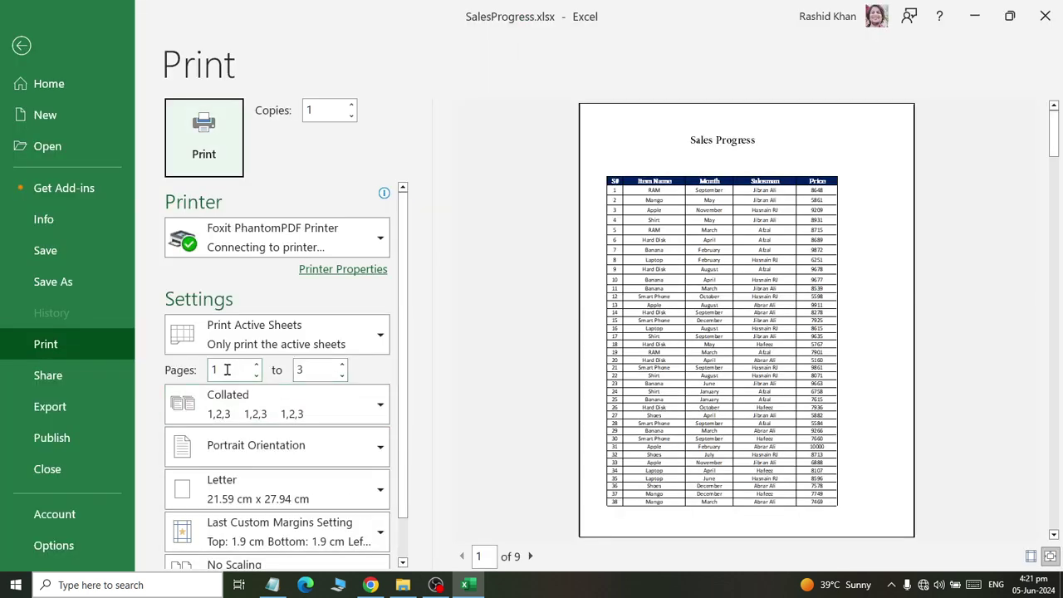
left_click(229, 370)
type("4")
key("Tab")
type("4")
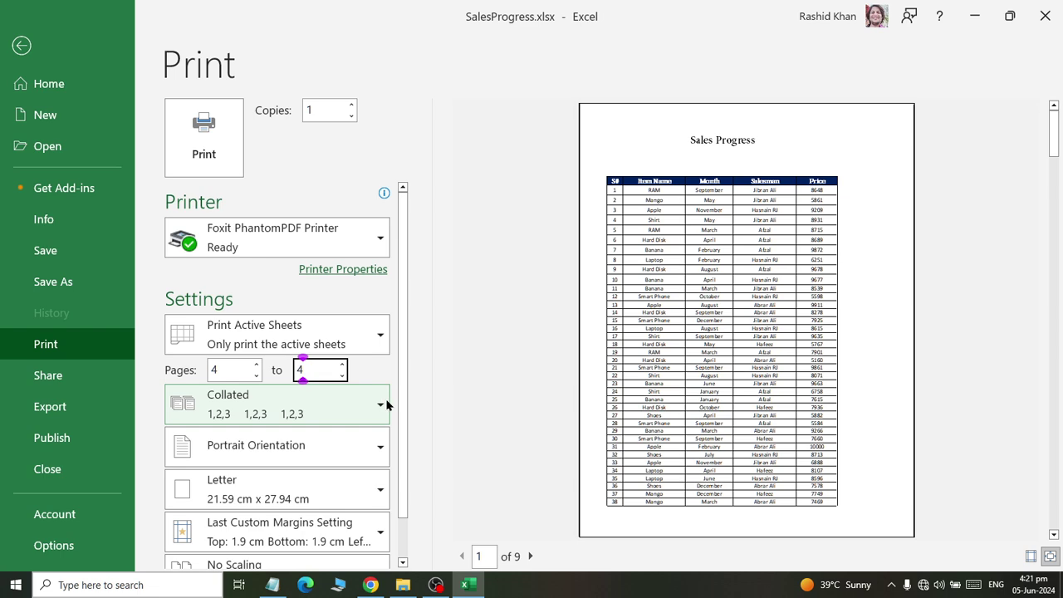
left_click(530, 557)
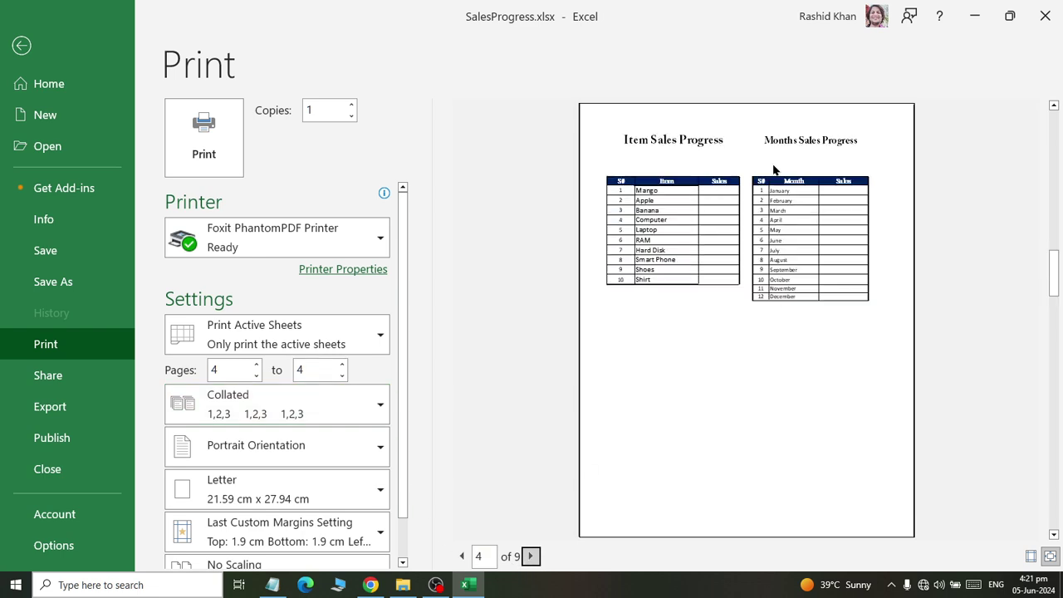
left_click(214, 168)
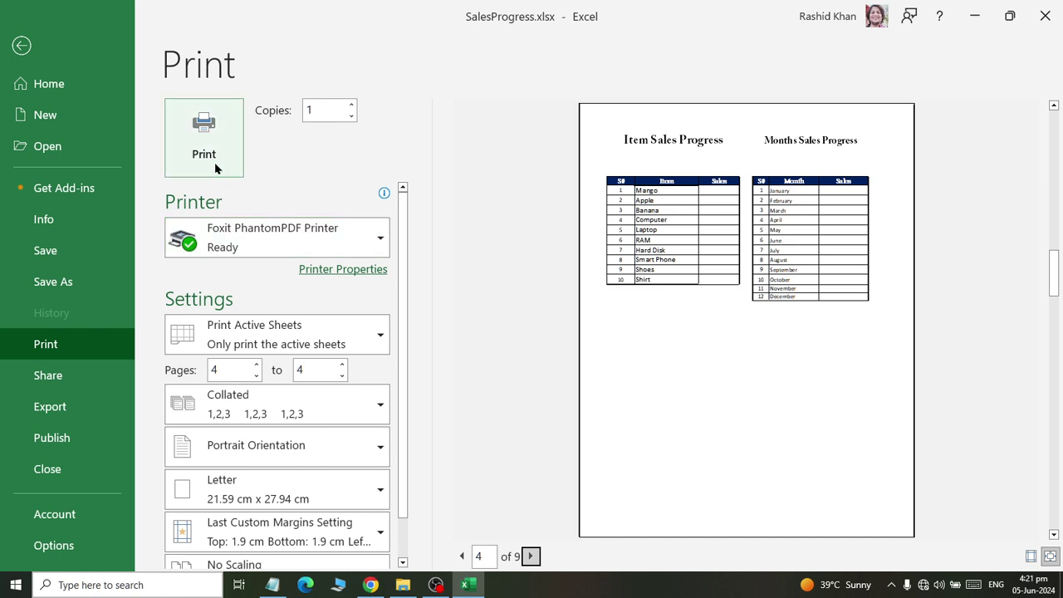